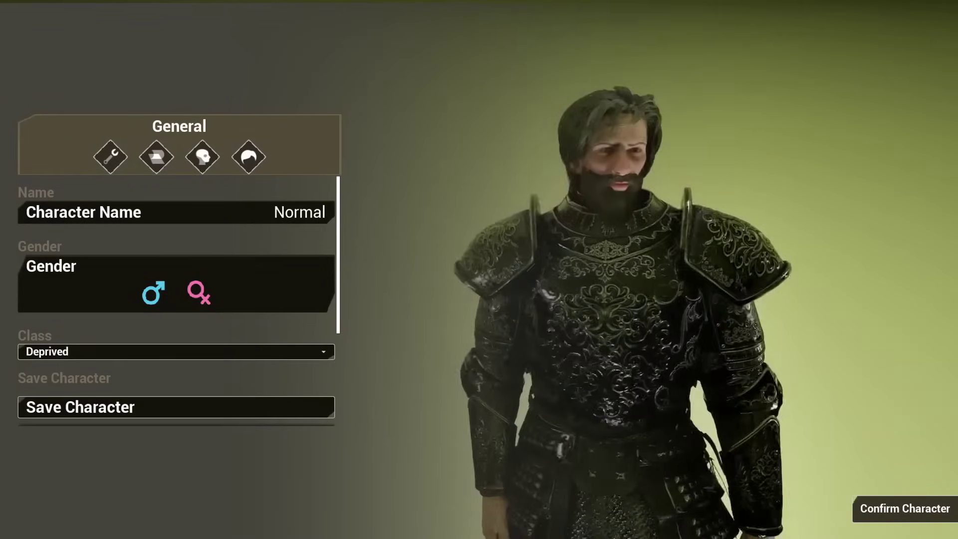
scroll(842, 237, "up", 2)
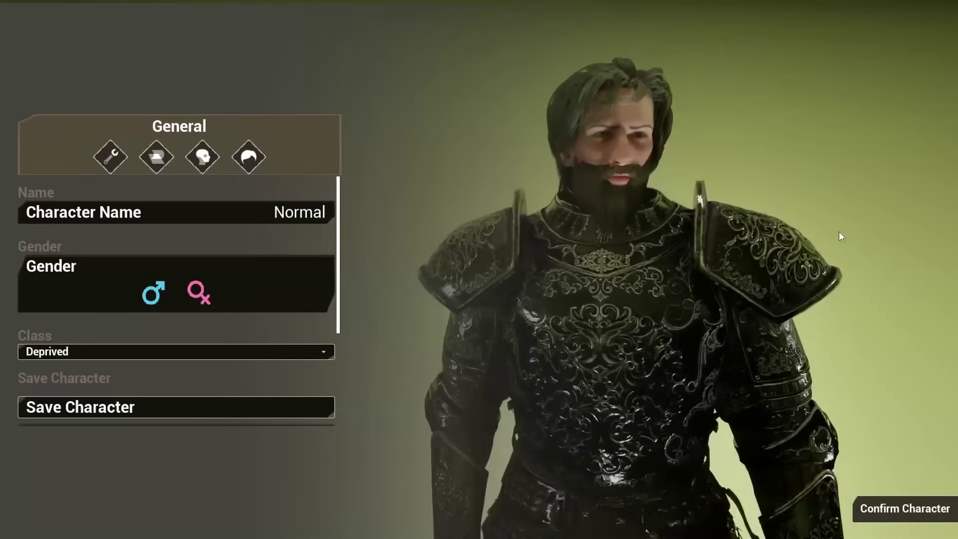
mouse_move(841, 237)
left_mouse_down()
mouse_move(739, 238)
mouse_move(840, 232)
left_mouse_up()
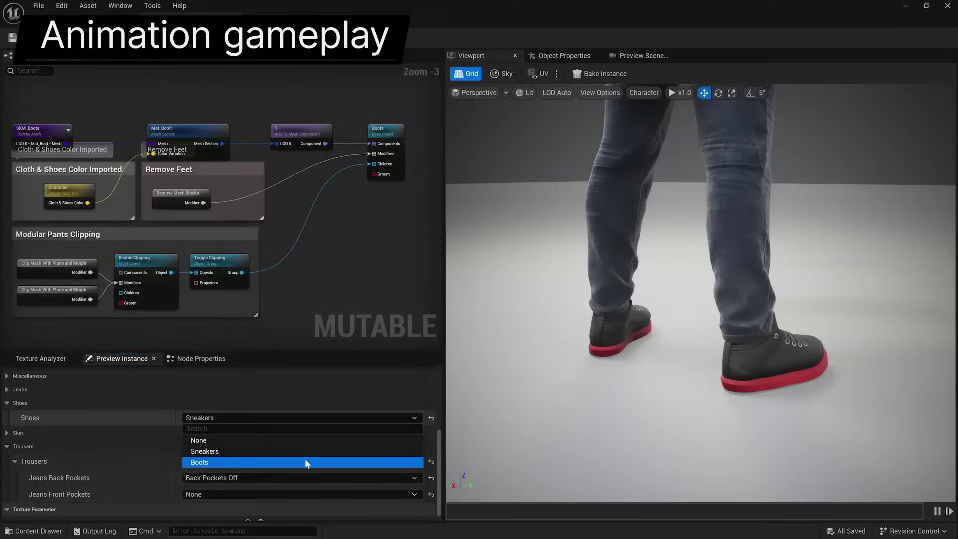
- Set the Shoes parameter of the preview instance to Boots
left_click(306, 460)
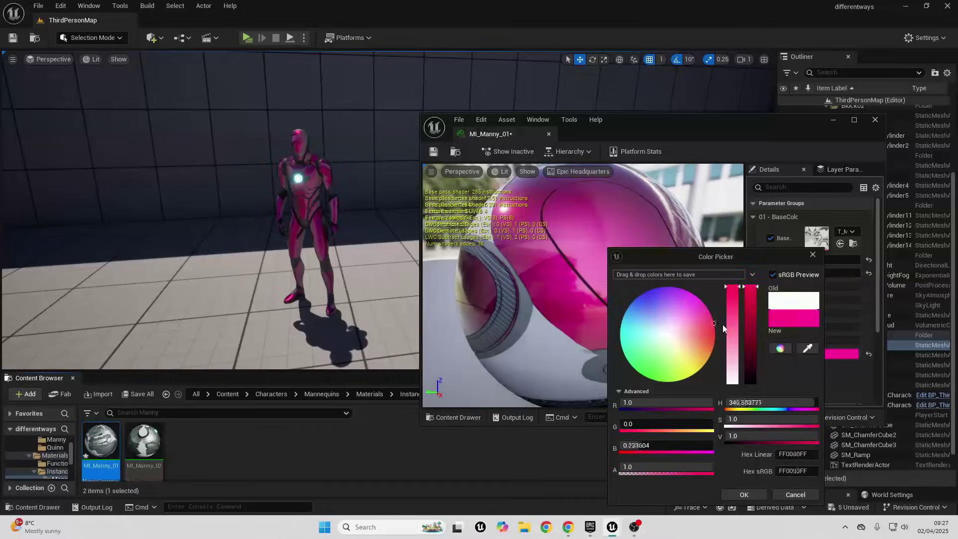
- Try another hue on the colour wheel for the MI_Manny_01 tint
left_click_drag(656, 391, 643, 377)
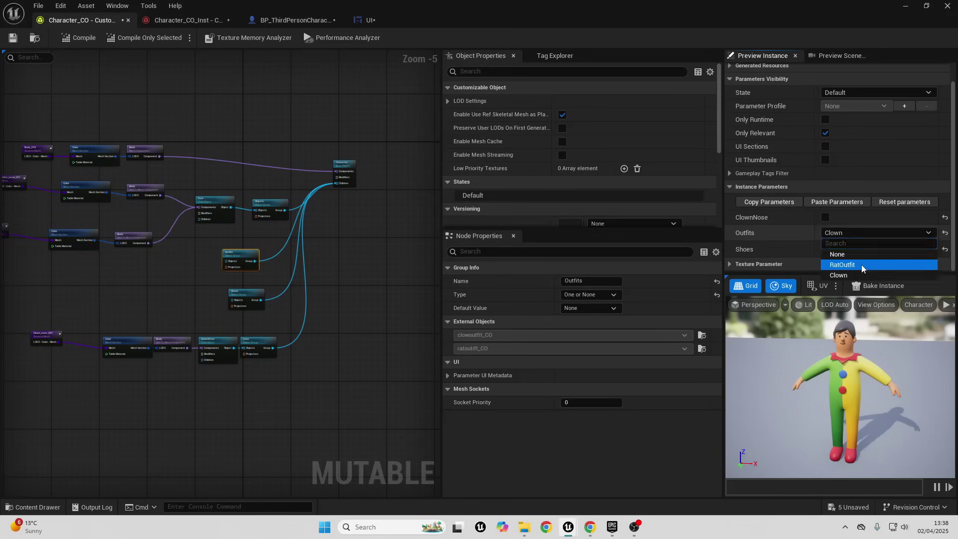
- Set the preview instance's Outfits parameter to RatOutfit and its Shoes parameter to Slippers
left_click(861, 264)
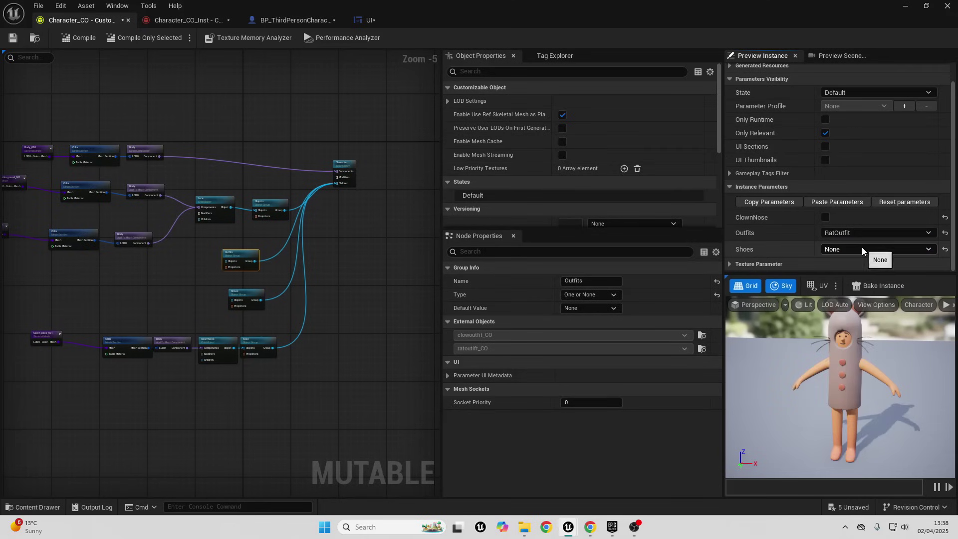
left_click(862, 249)
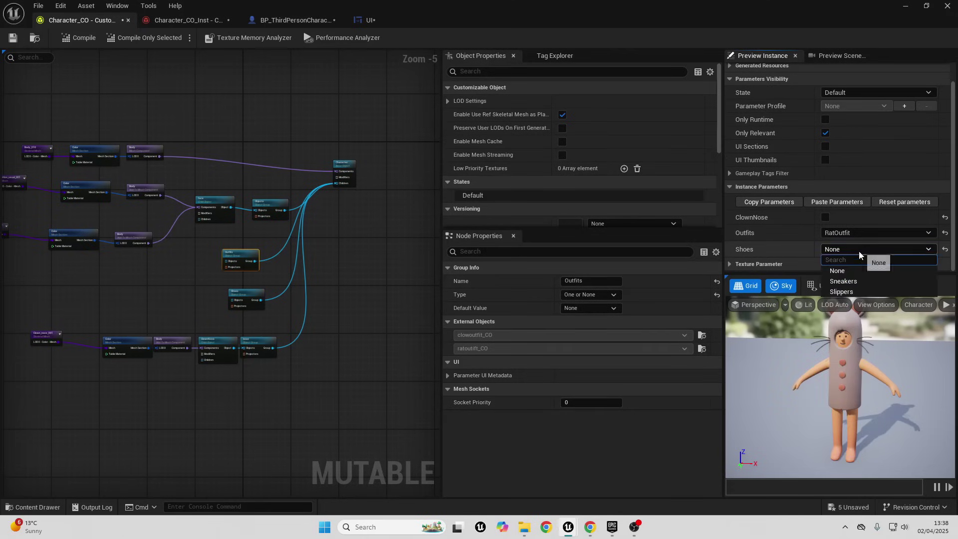
left_click(861, 287)
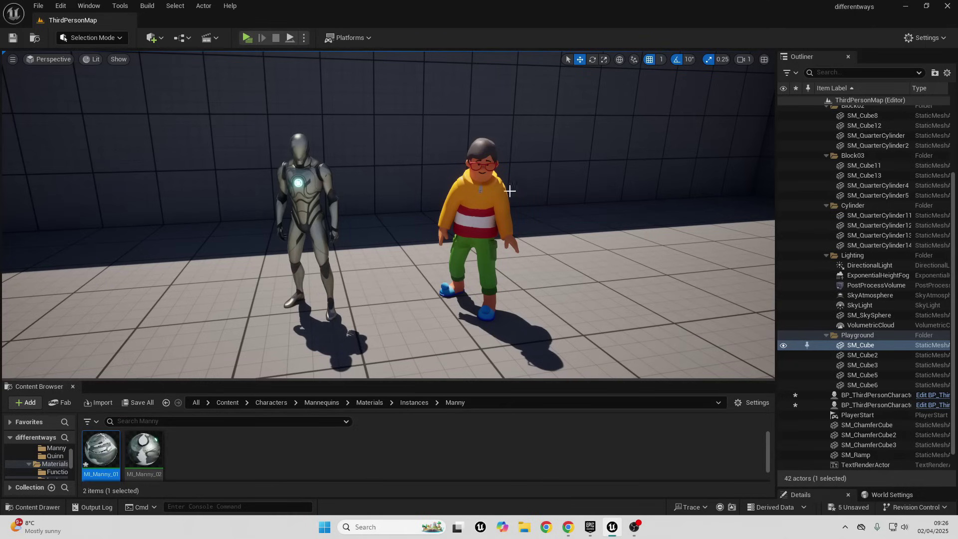
- Set the base colour Tint of the MI_Manny_01 material instance to a pale cream with R 1.0, G 0.998049 and B 0.878522
left_click_drag(210, 379, 184, 372)
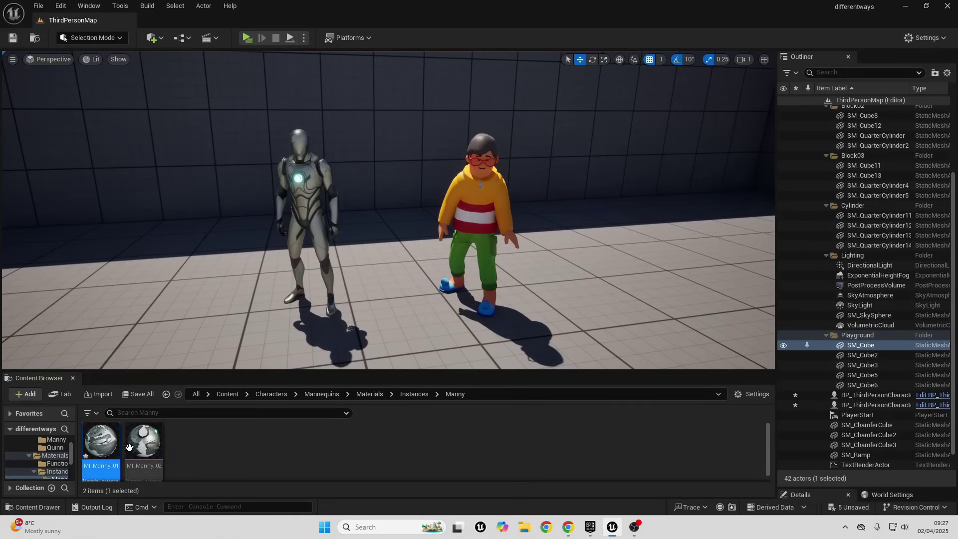
double_click(112, 450)
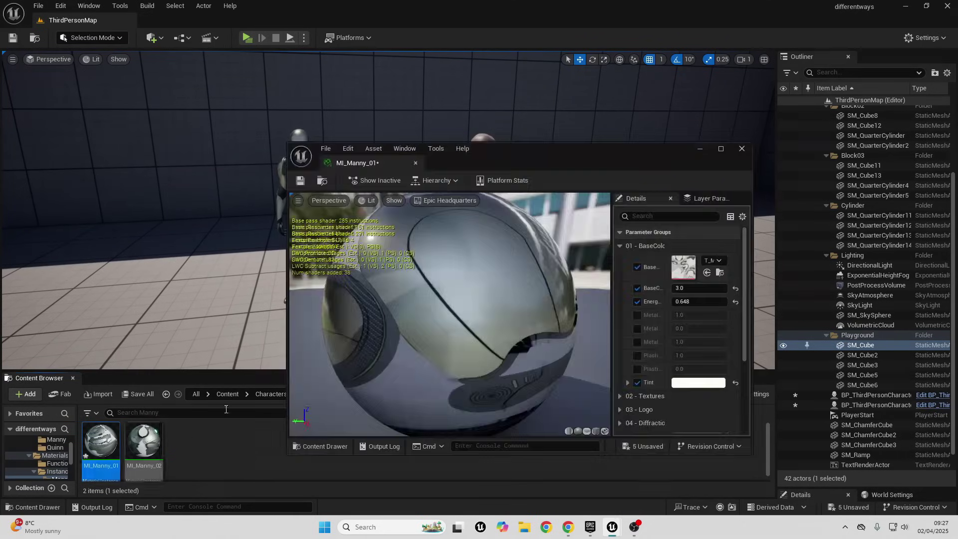
left_click_drag(519, 163, 651, 138)
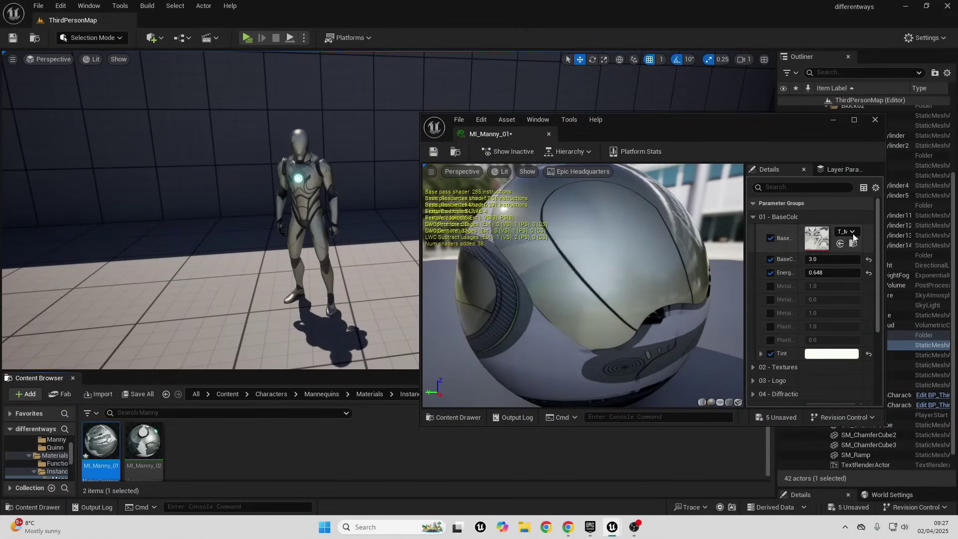
left_click(828, 356)
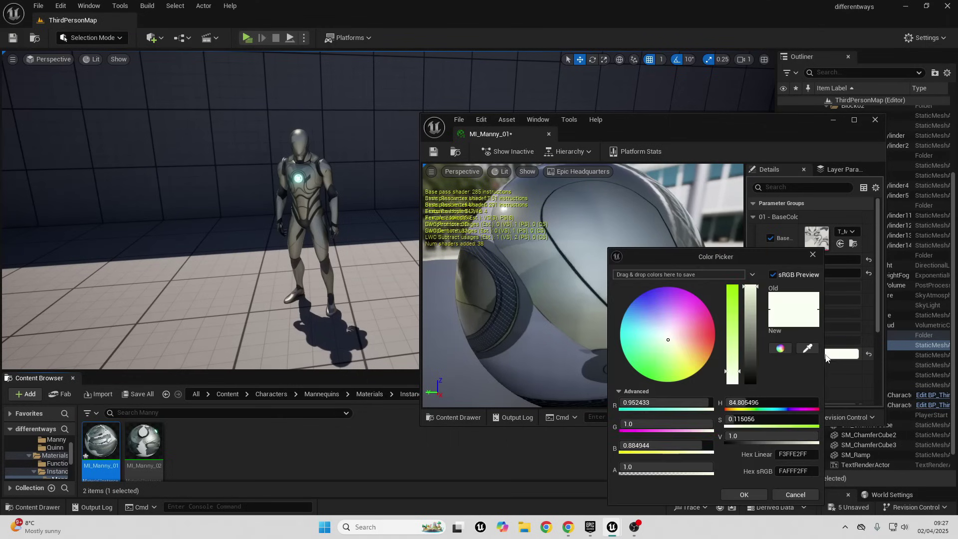
left_click_drag(666, 358, 671, 339)
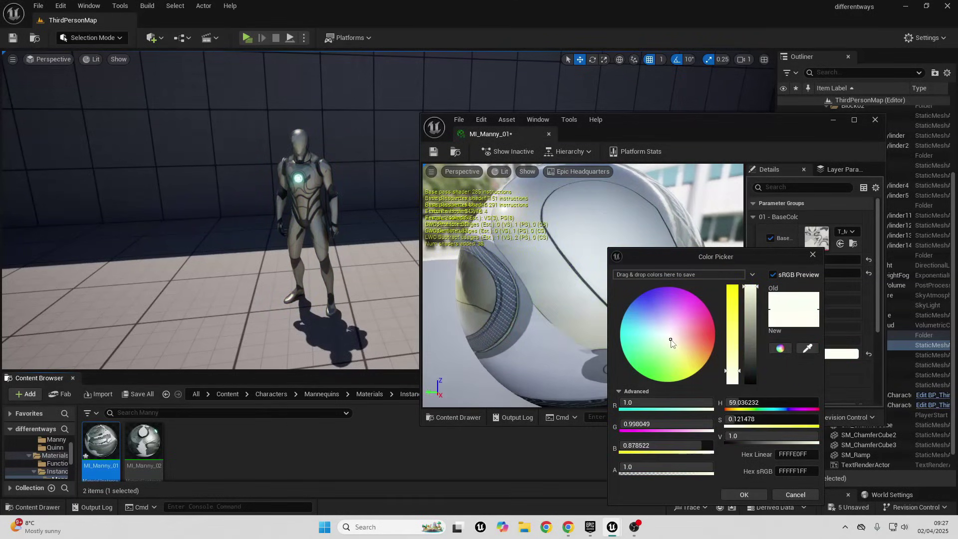
left_click(756, 493)
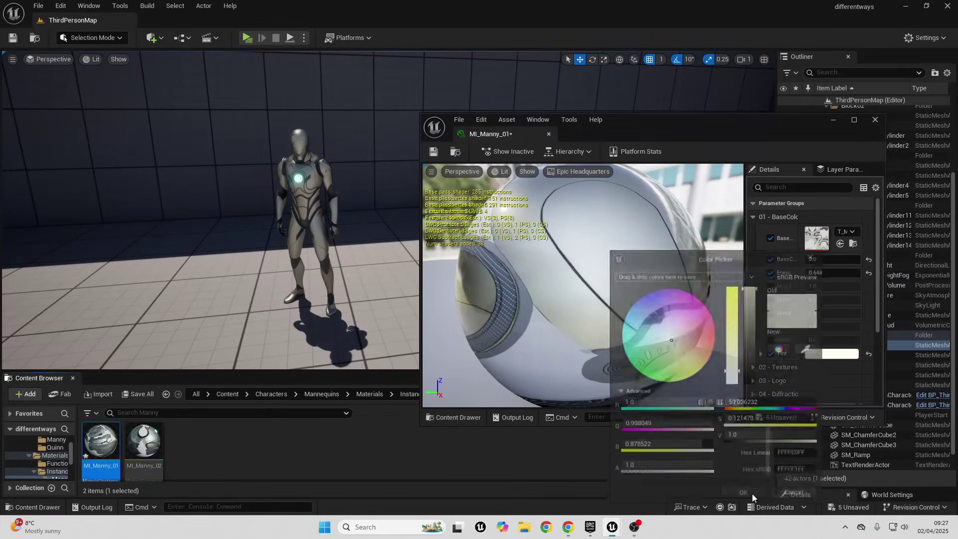
left_click(875, 120)
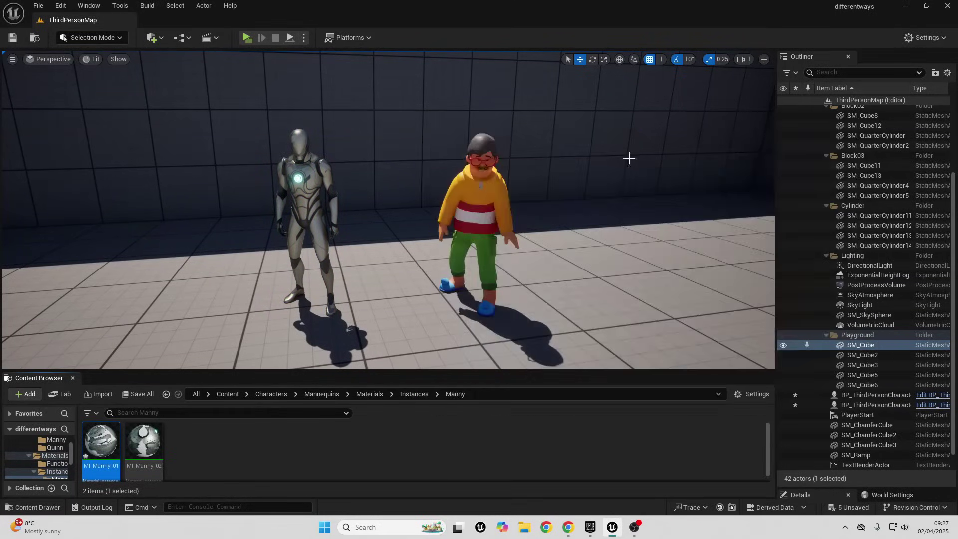
- Open the cartoon character's Color material and add a Multiply node fed by the Texture Sample's RGB output
left_click(481, 195)
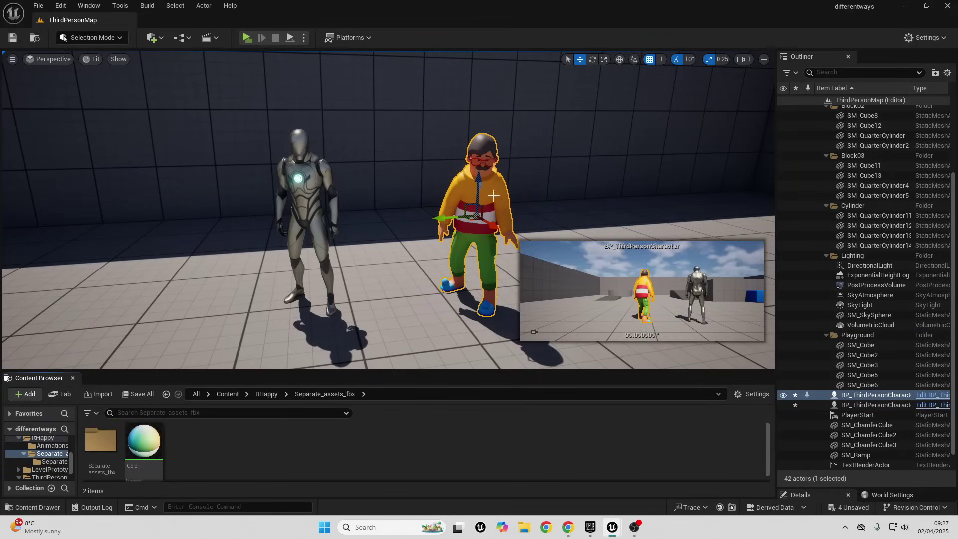
double_click(144, 442)
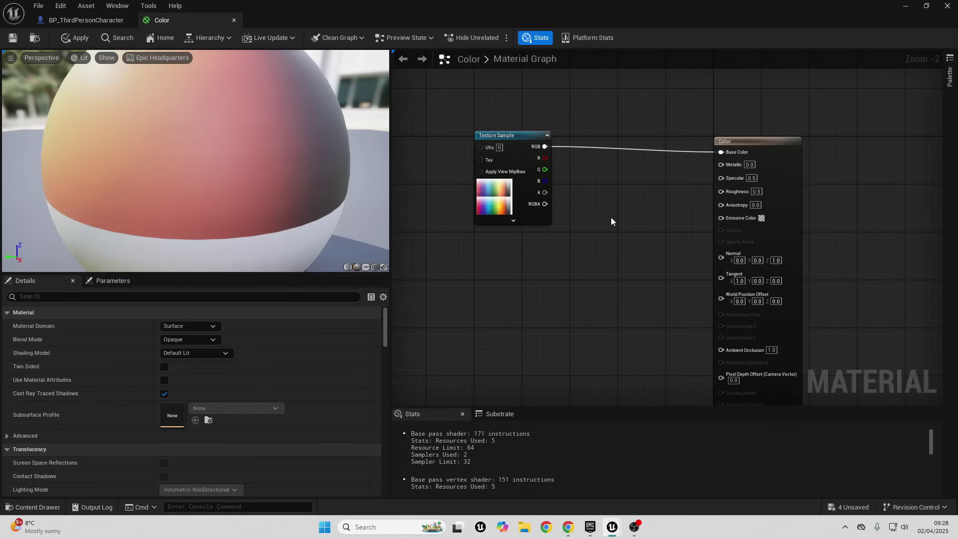
left_click_drag(543, 146, 606, 220)
type("mult")
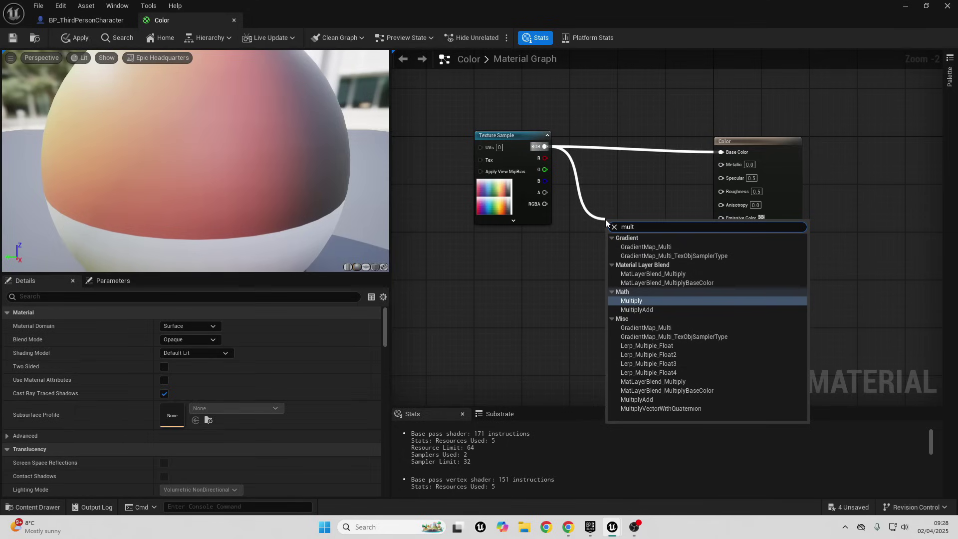
left_click(649, 298)
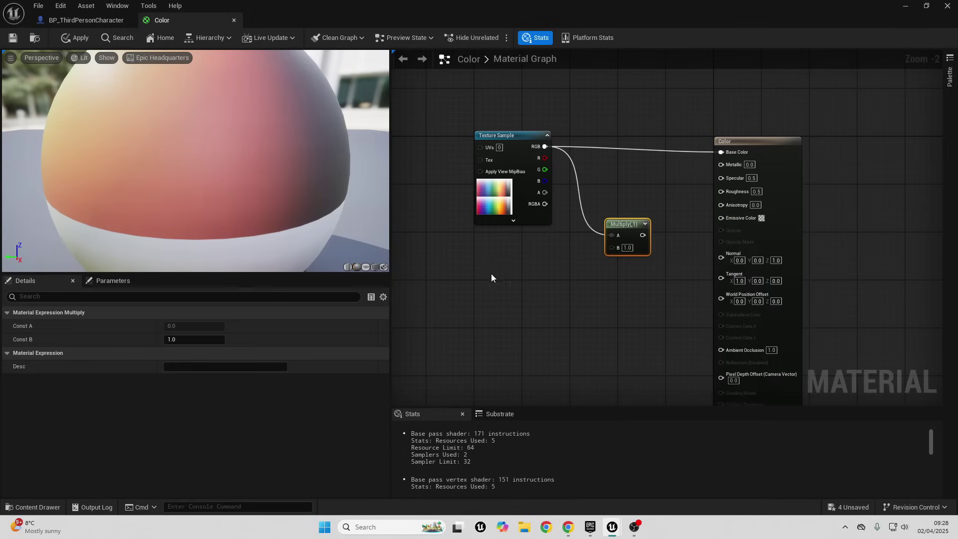
- Add a three-component vector constant as a parameter named color and wire it through the Multiply node into Base Color
key("3")
left_click(514, 270)
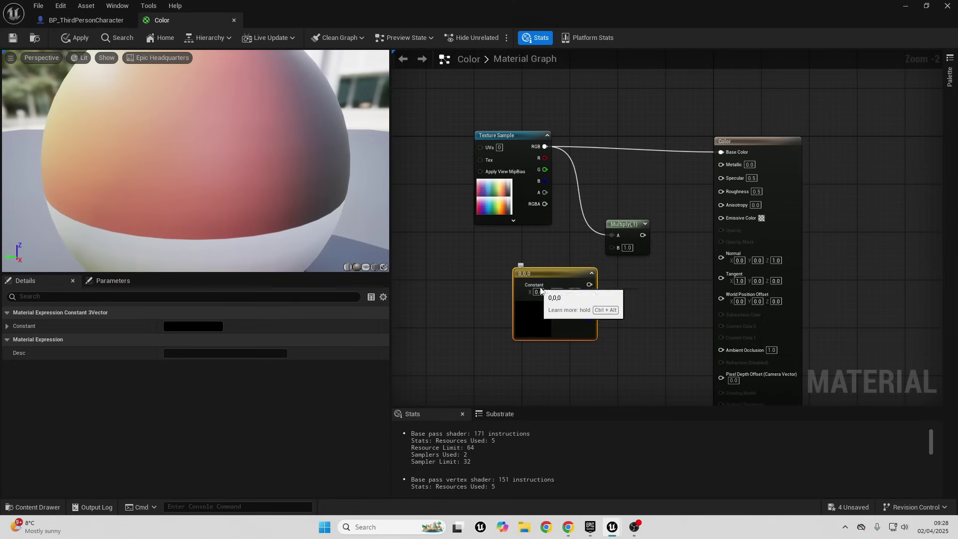
right_click(556, 277)
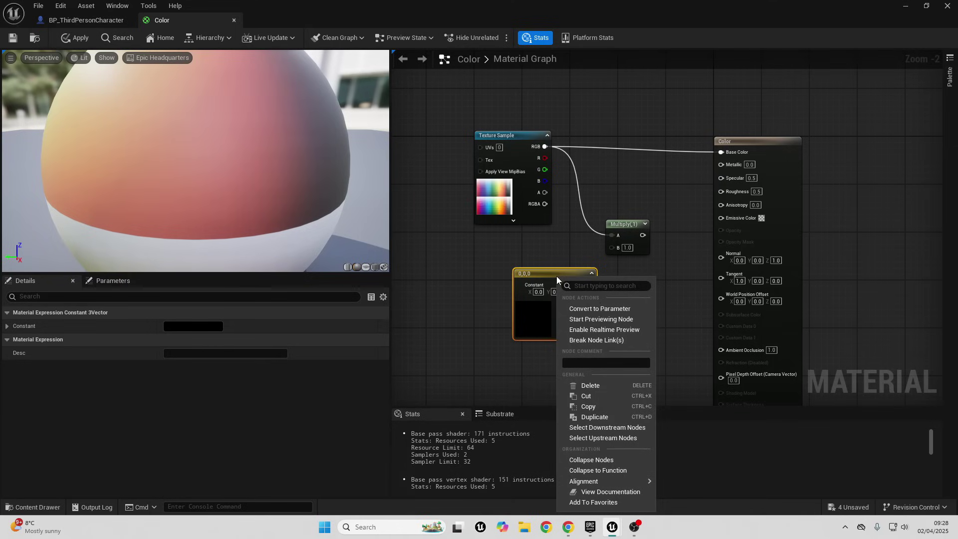
left_click(599, 306)
type("c")
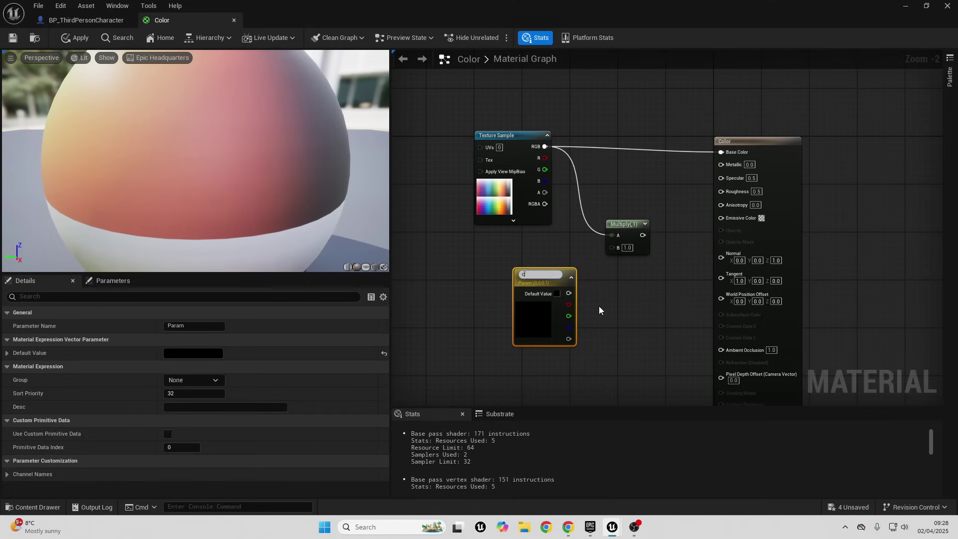
type("olor")
key("Return")
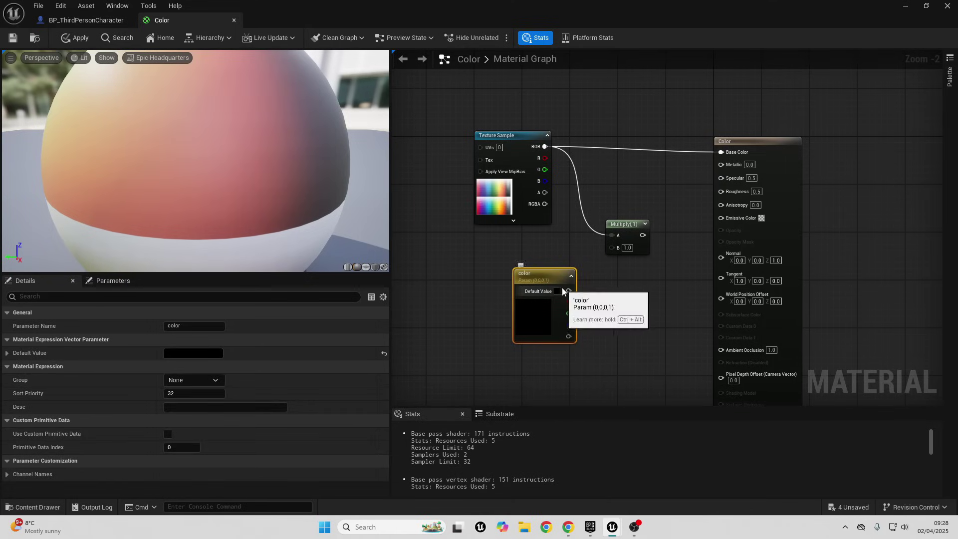
left_click_drag(569, 291, 748, 149)
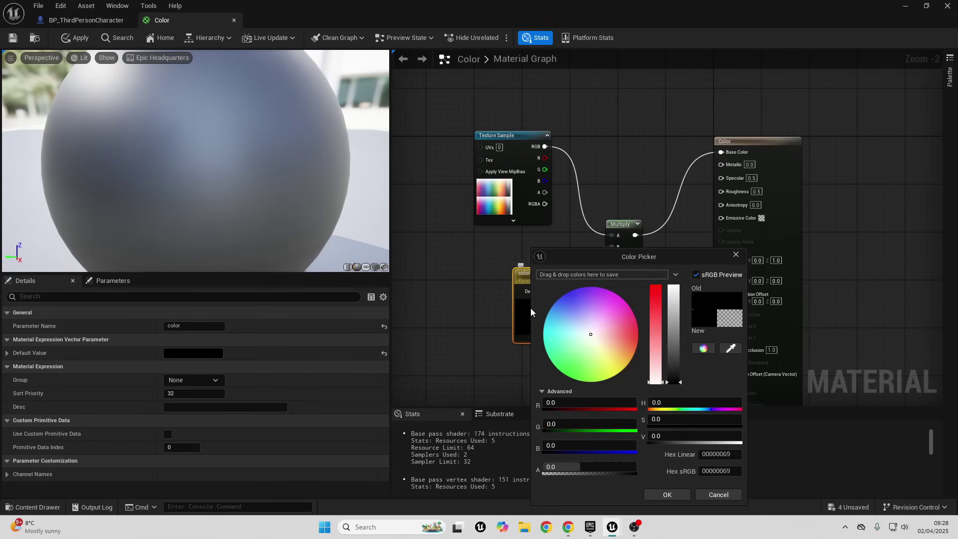
- Set the color parameter's default value to white and apply the Color material
double_click(531, 308)
left_click(674, 287)
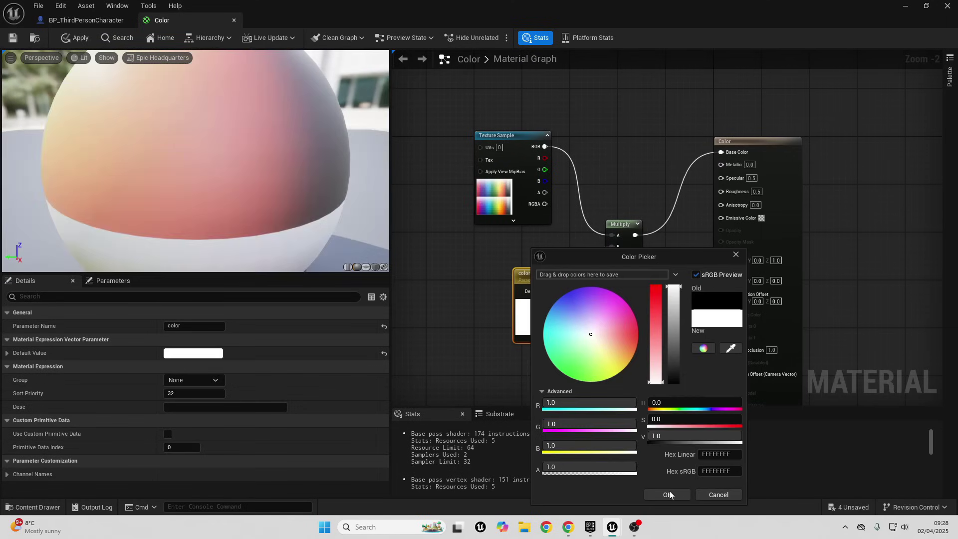
left_click(669, 493)
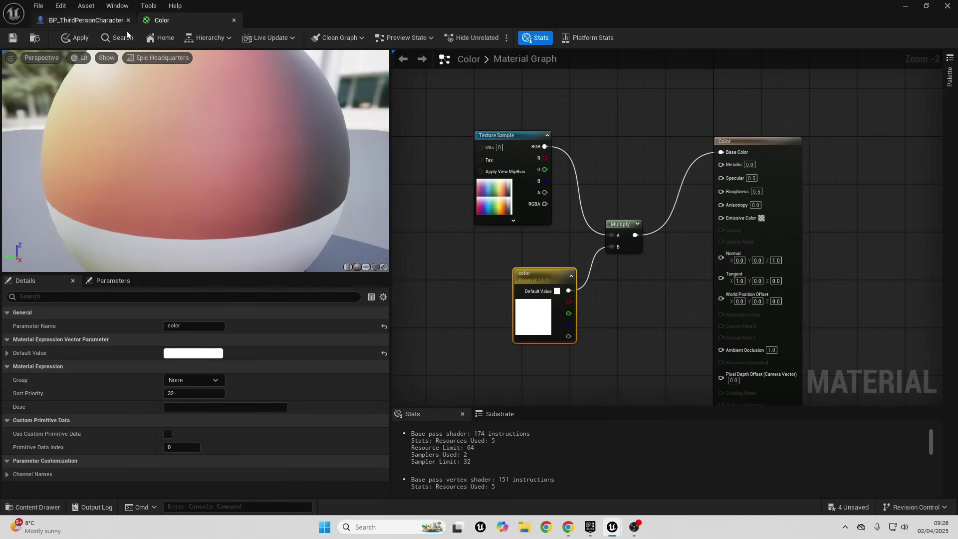
left_click(76, 37)
left_click(906, 10)
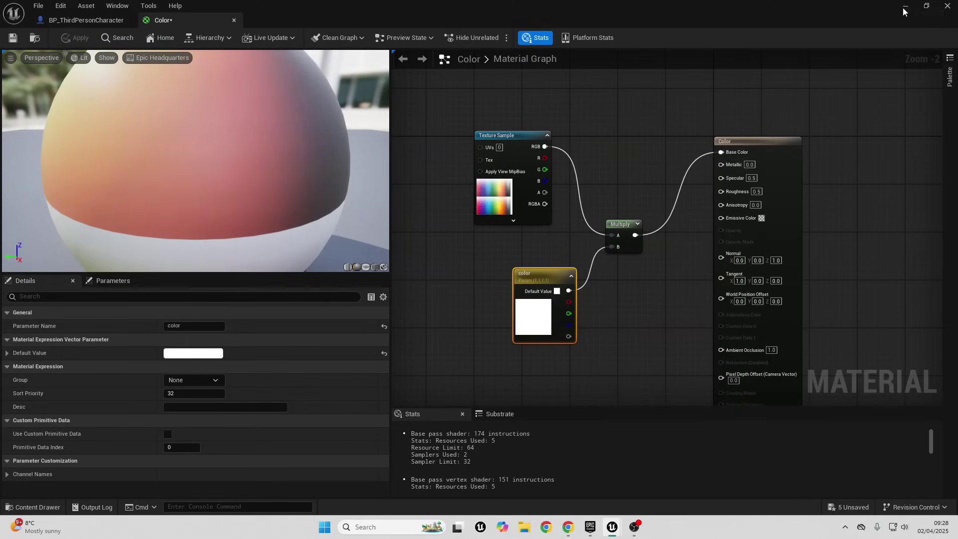
- Create a material instance from the Color material and enable its color parameter override
right_click(148, 446)
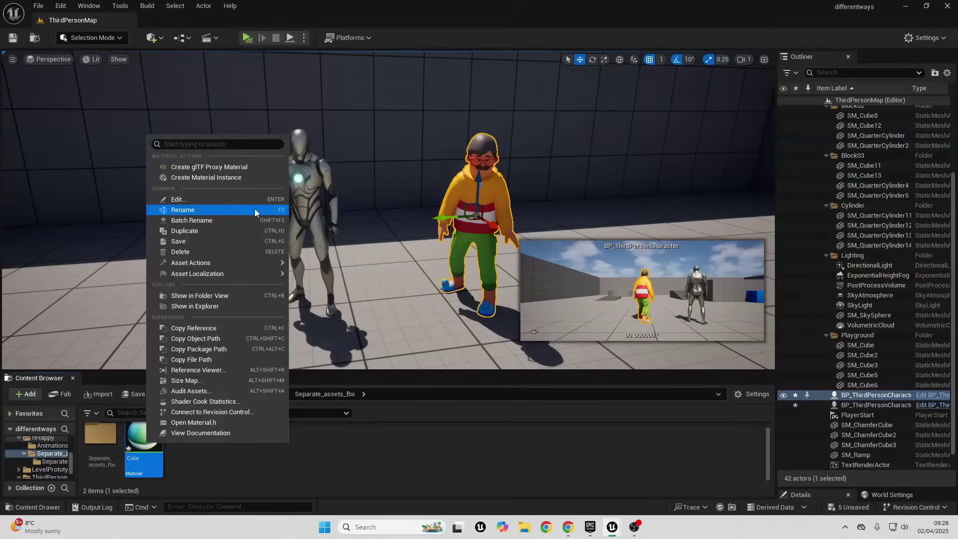
left_click(230, 178)
double_click(187, 443)
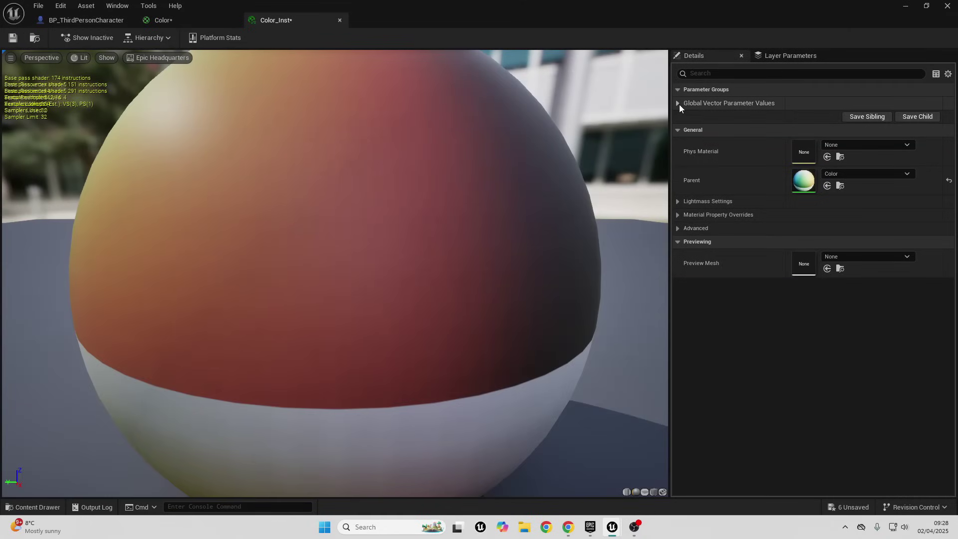
left_click(679, 104)
left_click(696, 115)
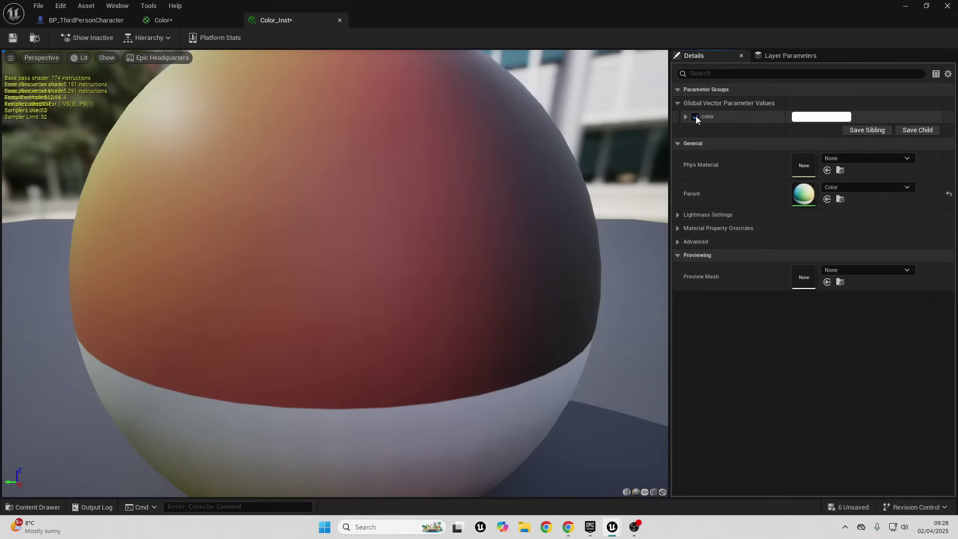
left_click(902, 8)
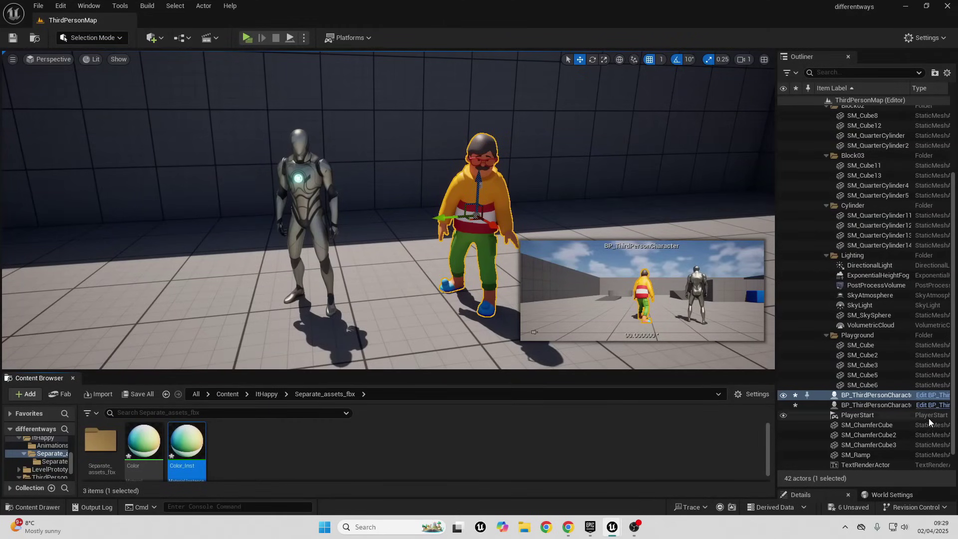
- Assign Color_Inst as the Element 0 material of the character Mesh in BP_ThirdPersonCharacter
left_click(932, 395)
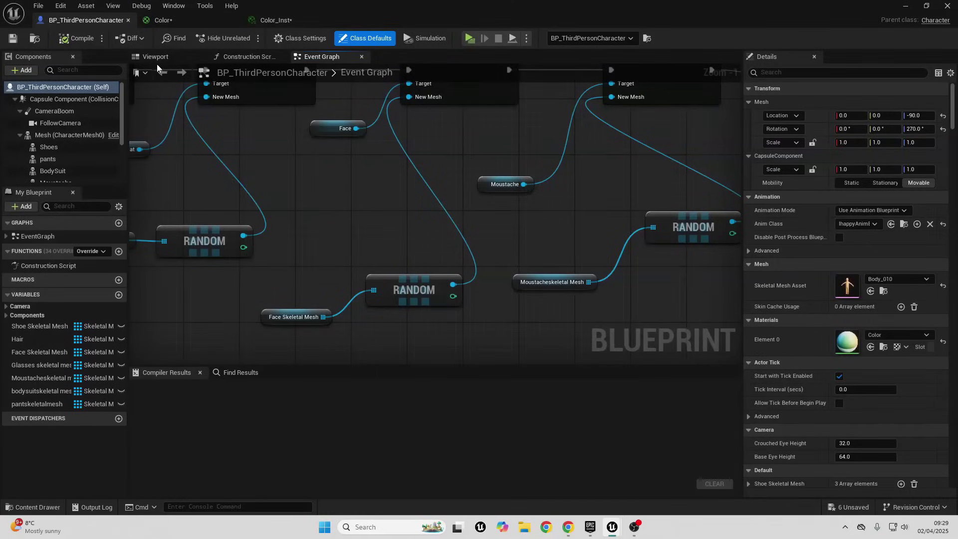
left_click(194, 59)
left_click(391, 150)
scroll(627, 242, "up", 5)
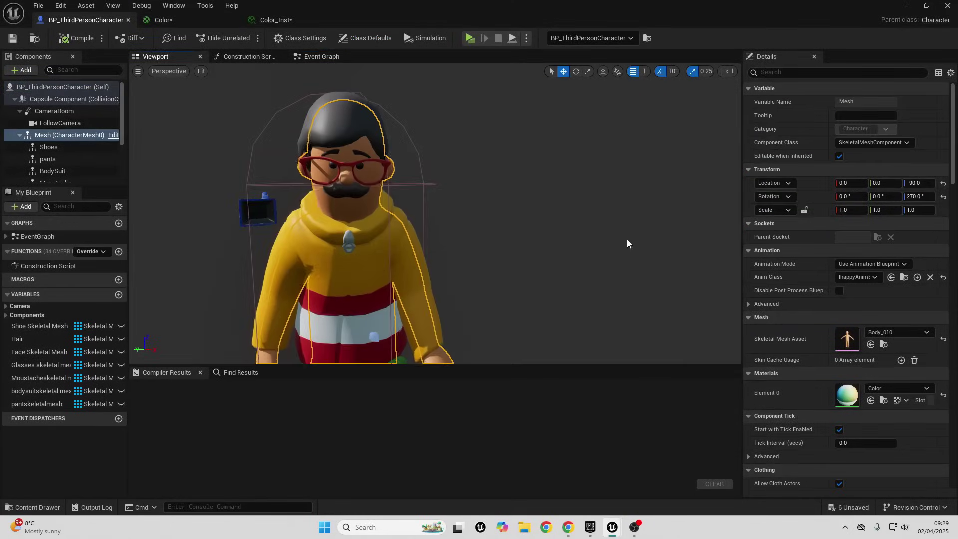
left_click(894, 389)
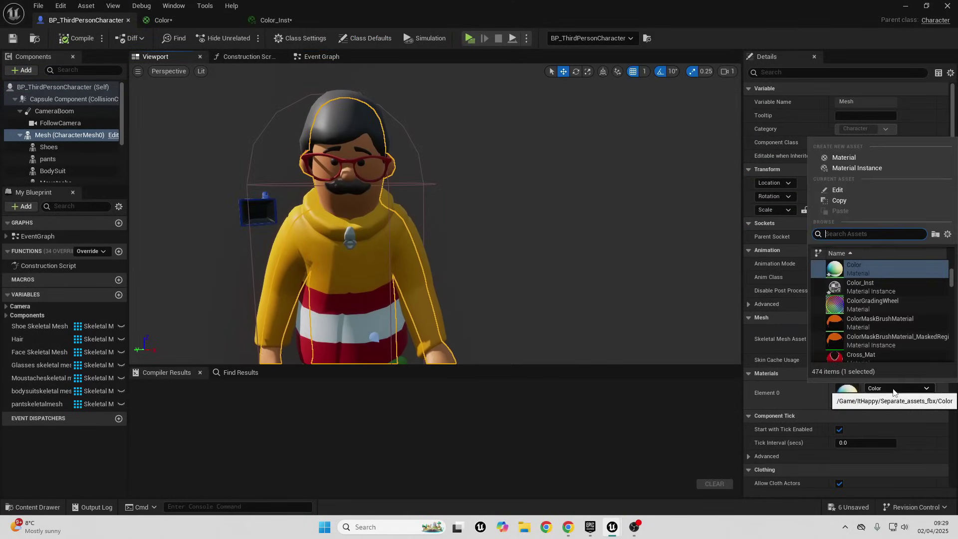
left_click(871, 287)
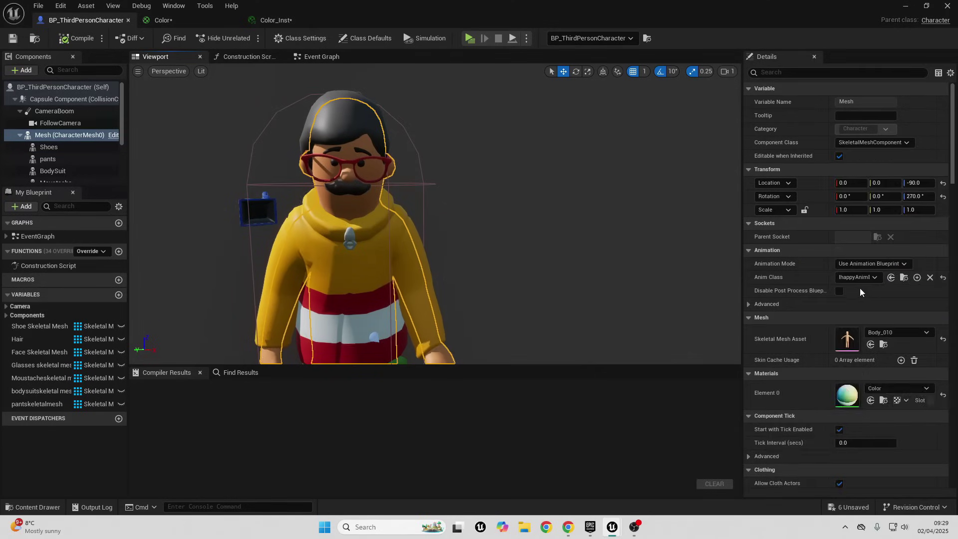
left_click(948, 5)
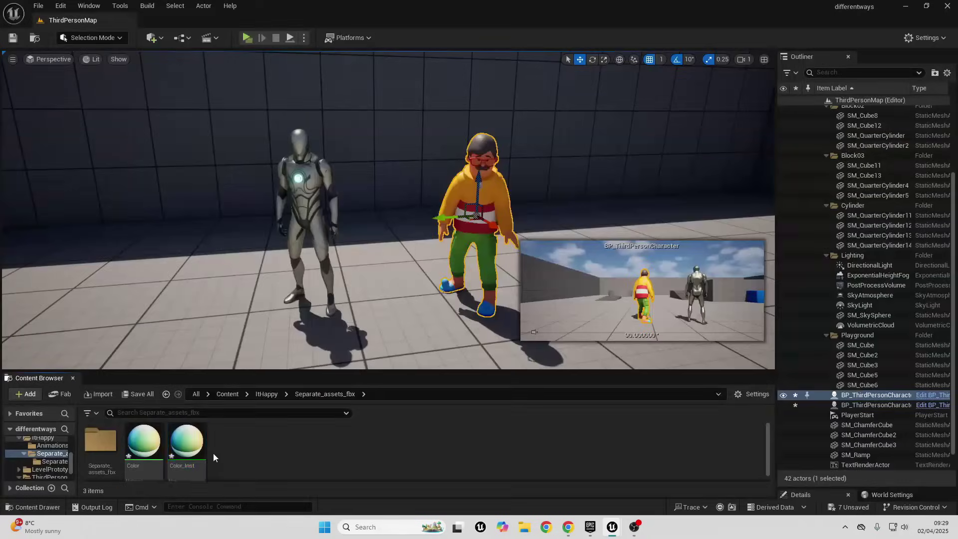
- Open the Color_Inst material instance and try different hues for its color parameter in the Color Picker
double_click(188, 457)
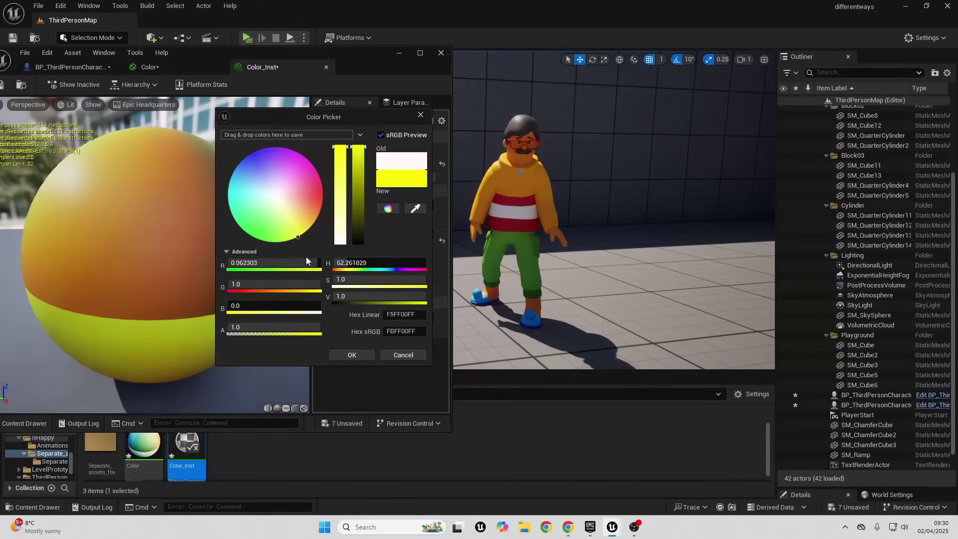
left_click_drag(306, 257, 255, 194)
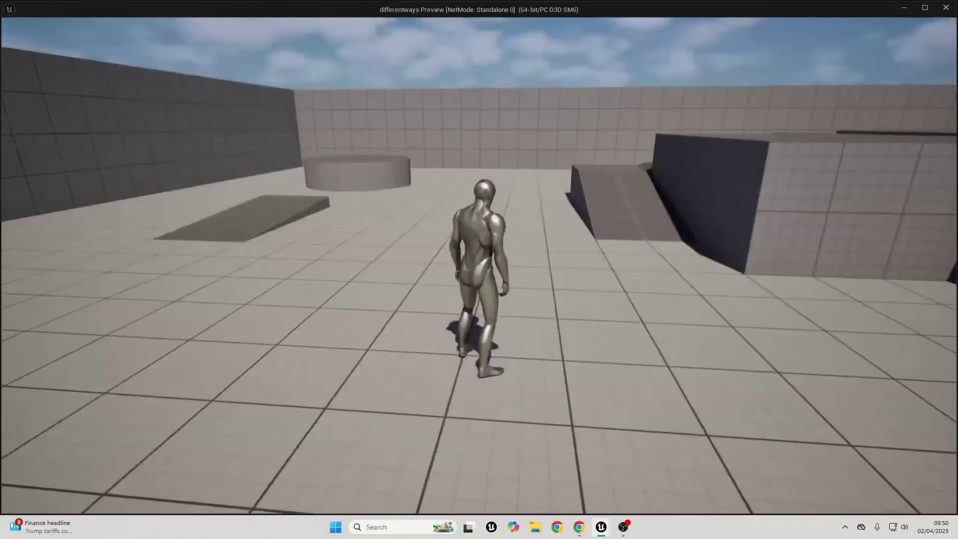
- Run and jump the player character around the level in the standalone preview to examine its skeletal mesh swaps
key("d")
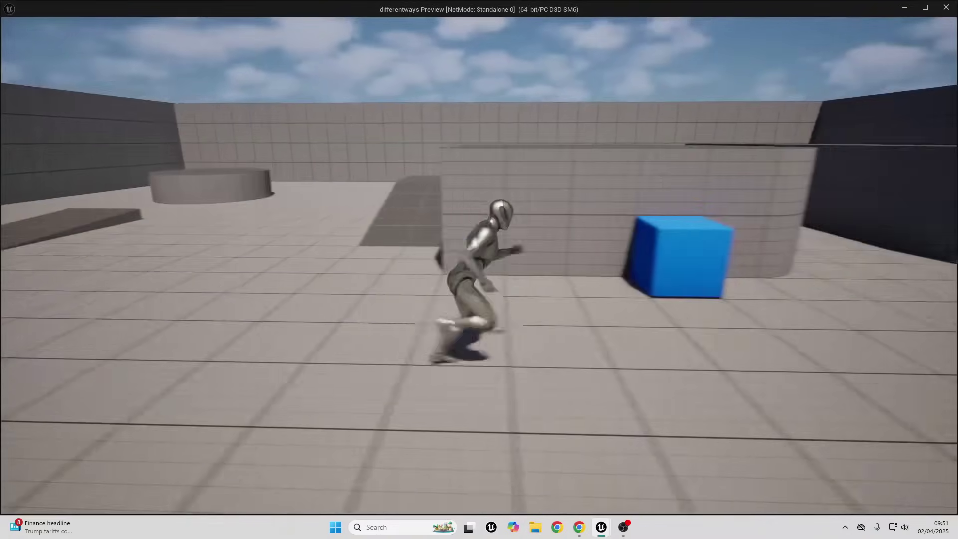
key("s")
key("a")
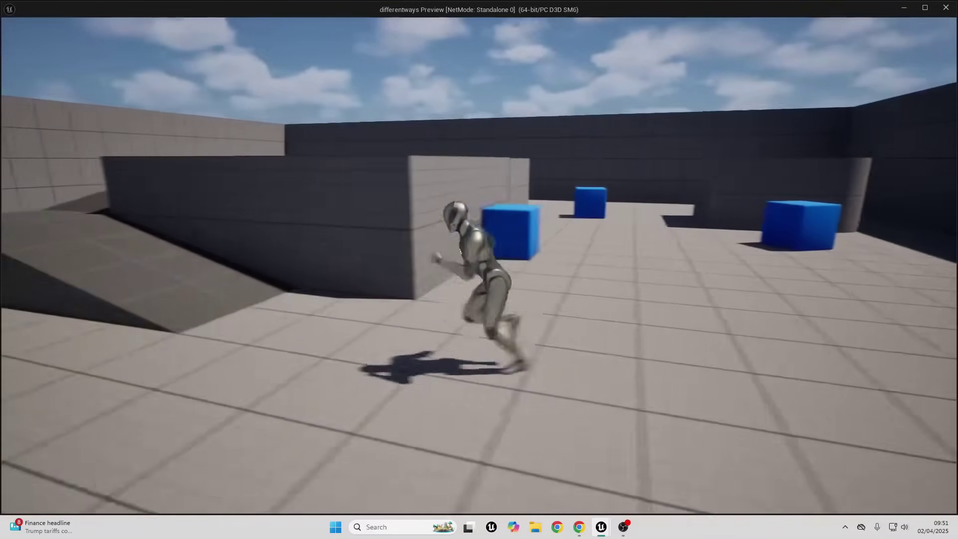
key("s")
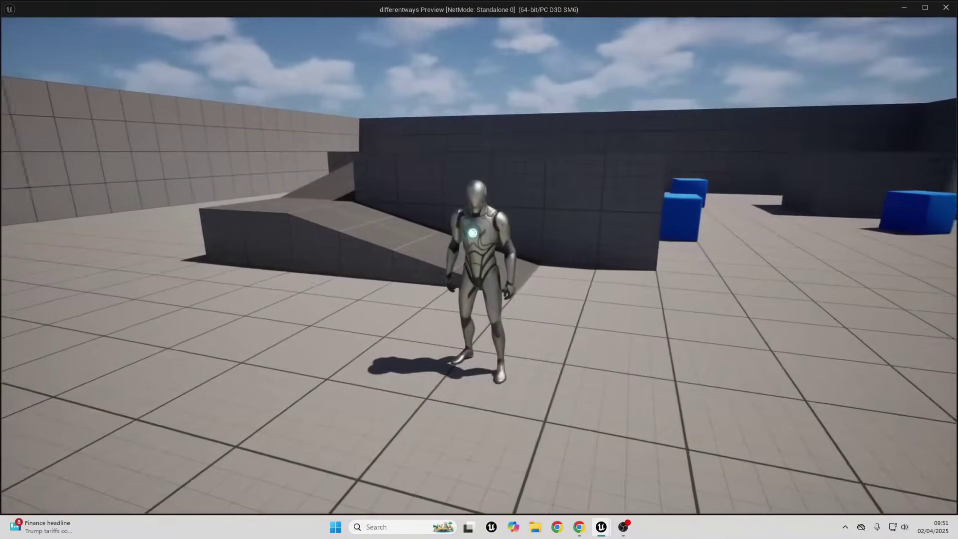
key("w")
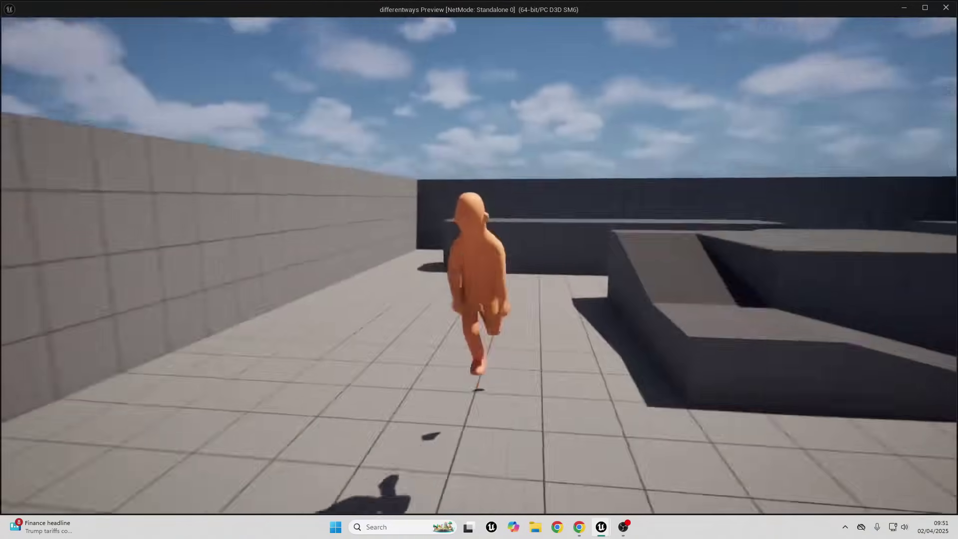
key("w")
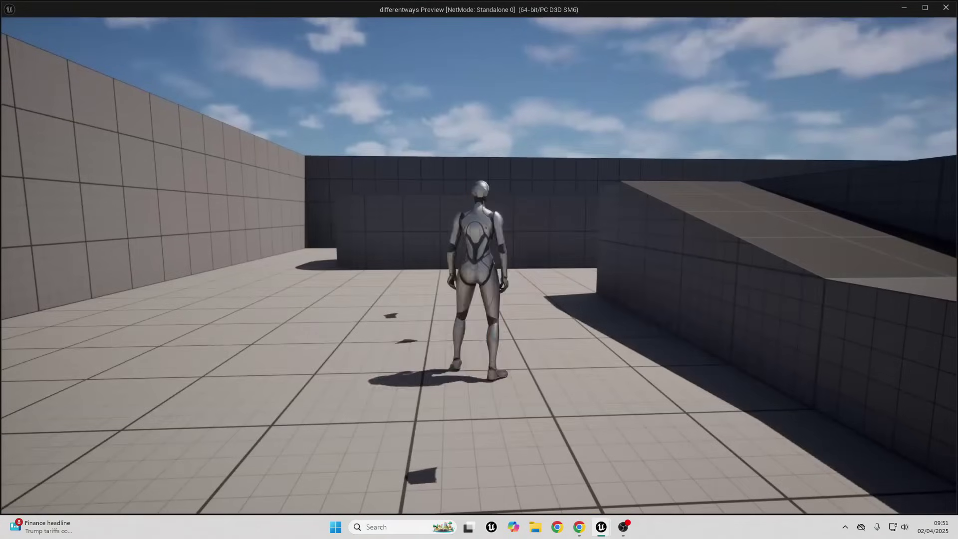
key("w")
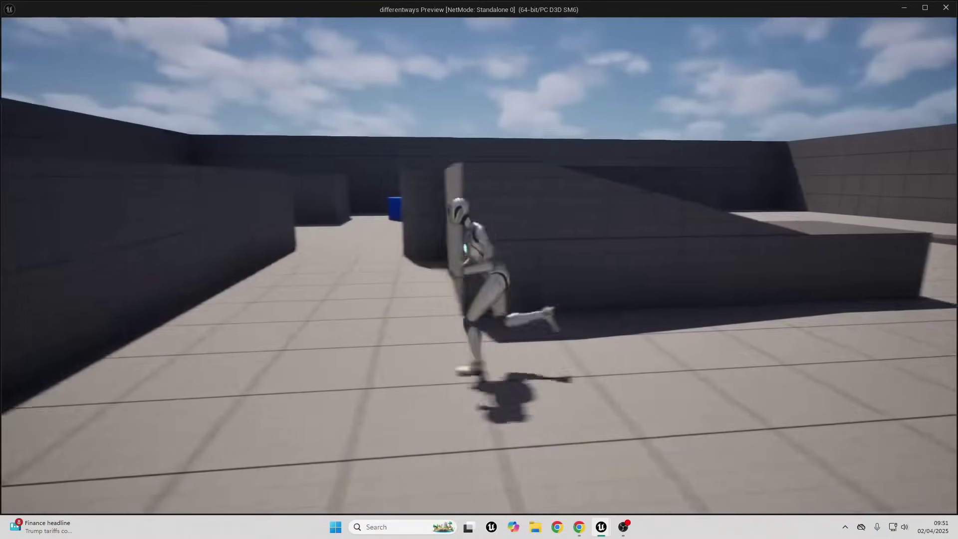
key("s")
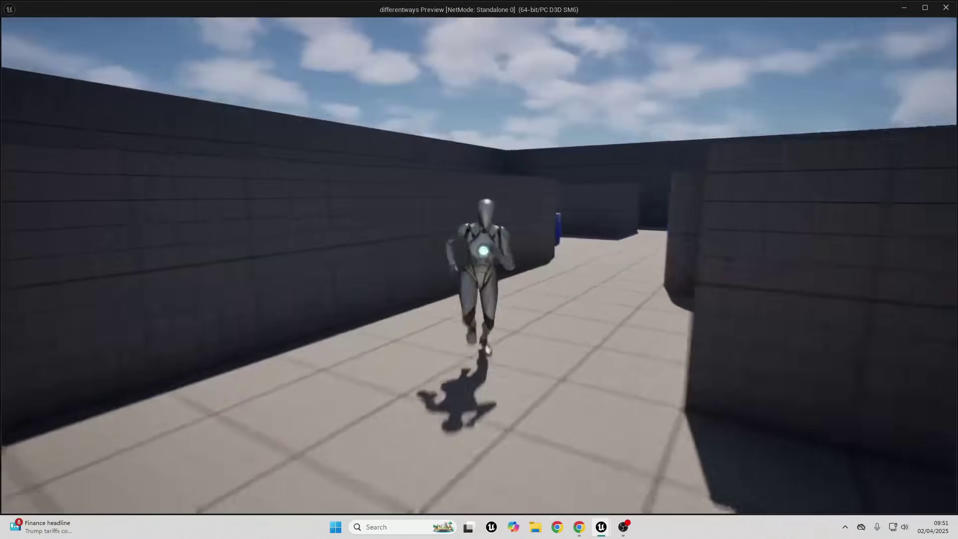
key("space")
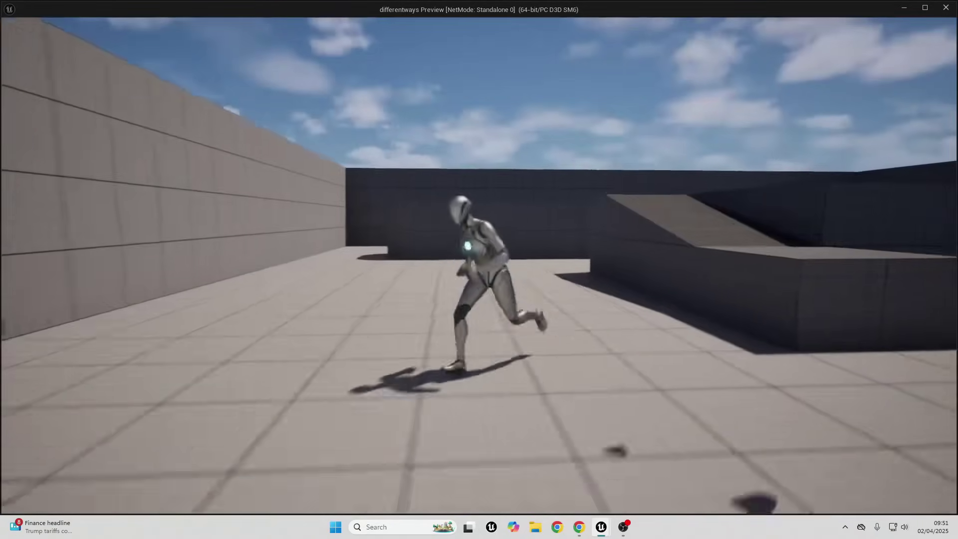
key("w")
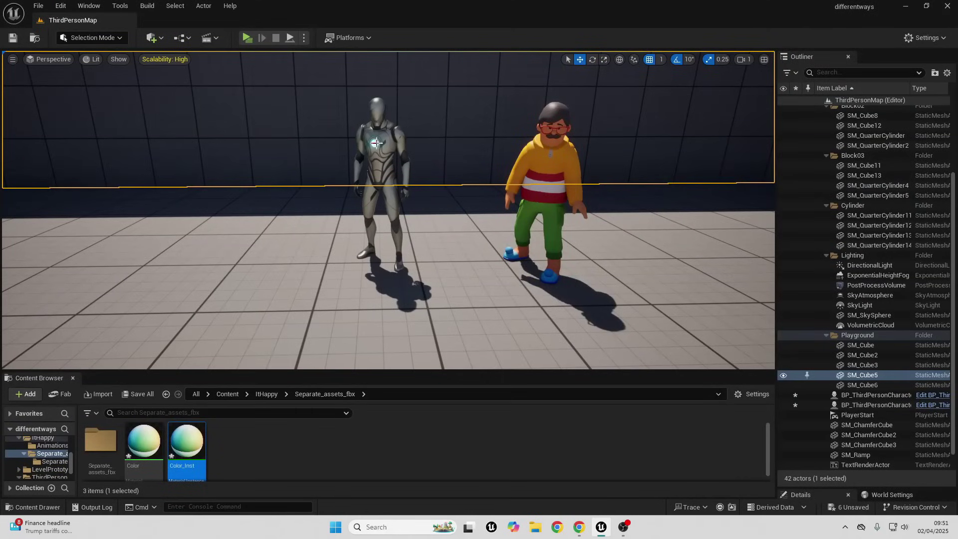
- Select the mannequin in the level and open its blueprint, BP_ThirdPersonCharacter1, for editing
left_click(376, 143)
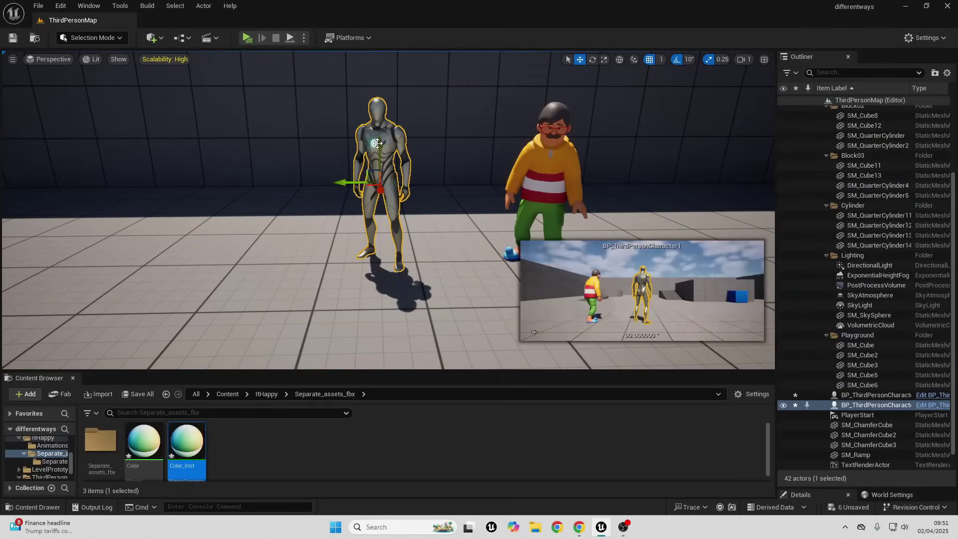
left_click(935, 408)
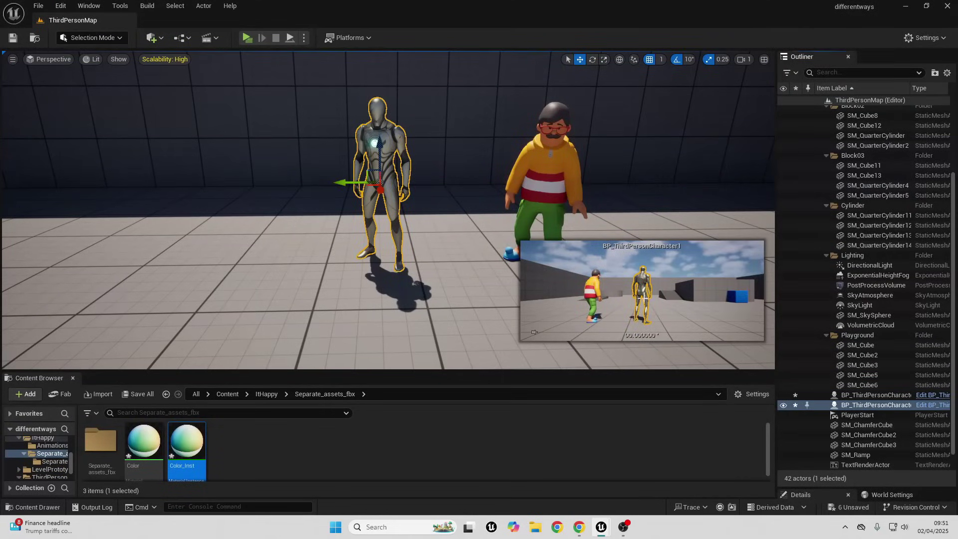
left_click(456, 41)
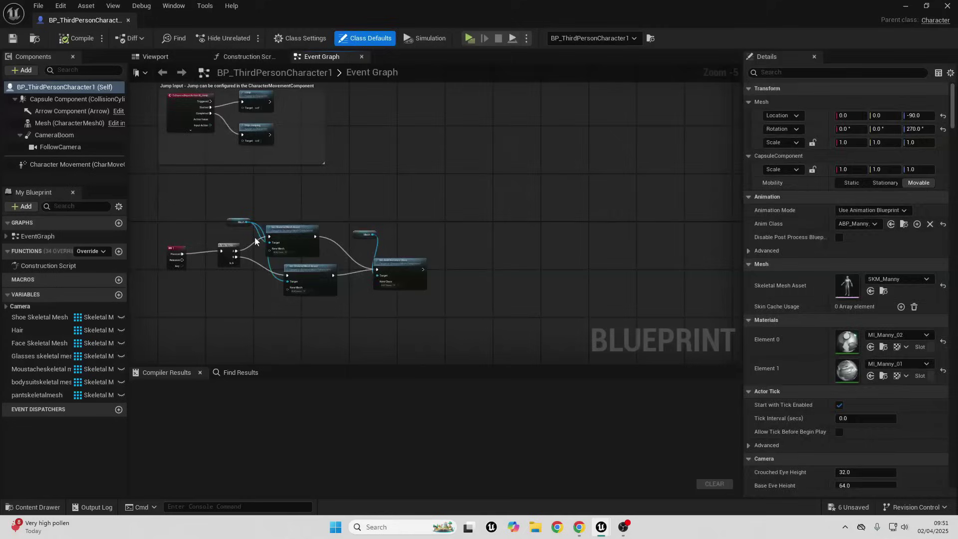
- Space out the Flip Flop node and the SKM_Manny Set Skeletal Mesh Asset node in the mesh-swapping logic of the Event Graph
scroll(441, 221, "up", 4)
scroll(343, 248, "up", 1)
left_click_drag(369, 231, 364, 256)
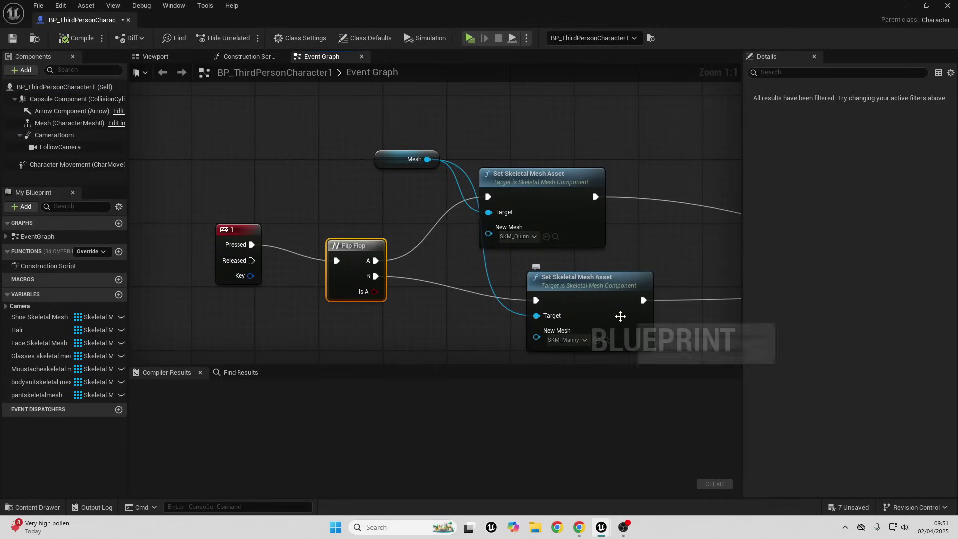
left_click_drag(607, 306, 566, 329)
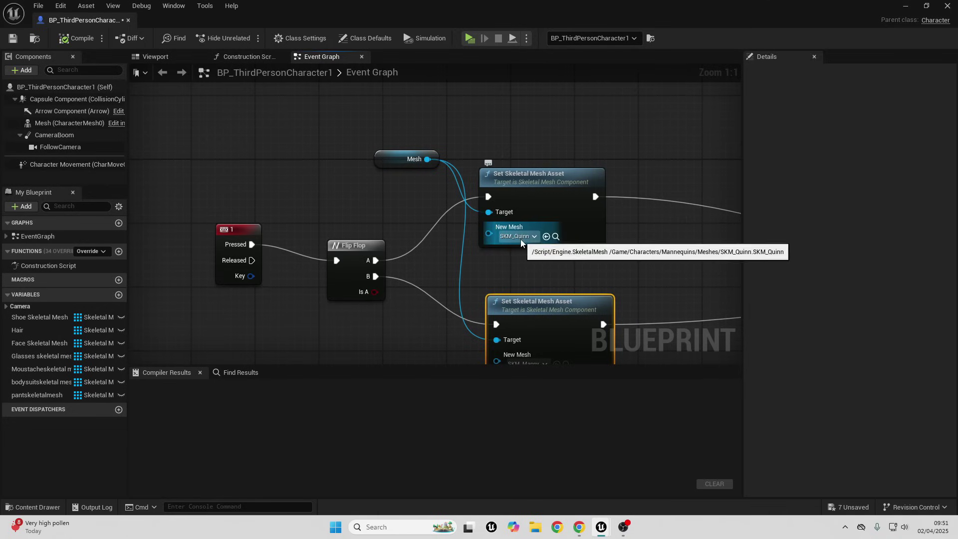
right_click_drag(521, 243, 520, 196)
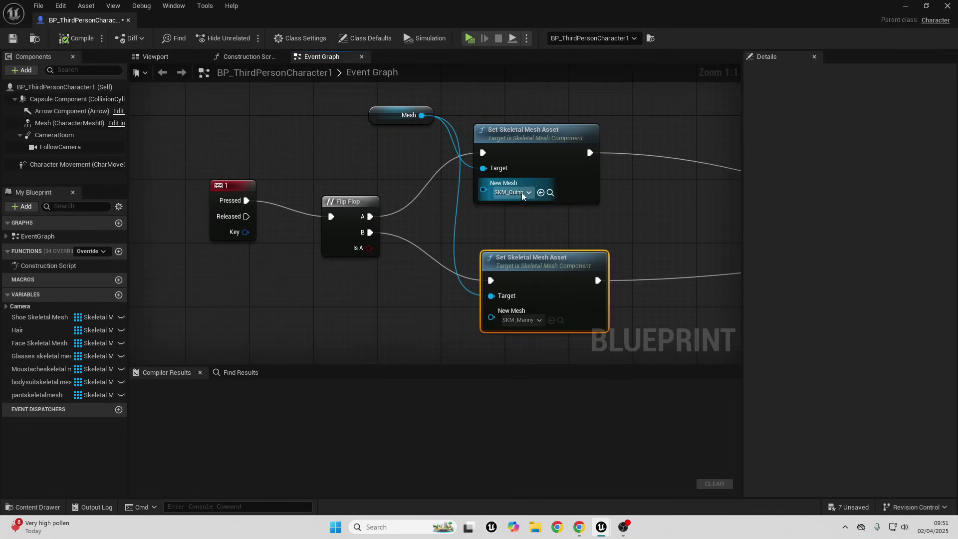
- Play-test the level, triggering the skeletal mesh swap on the mannequin and checking its movement, and end the session
left_click(470, 38)
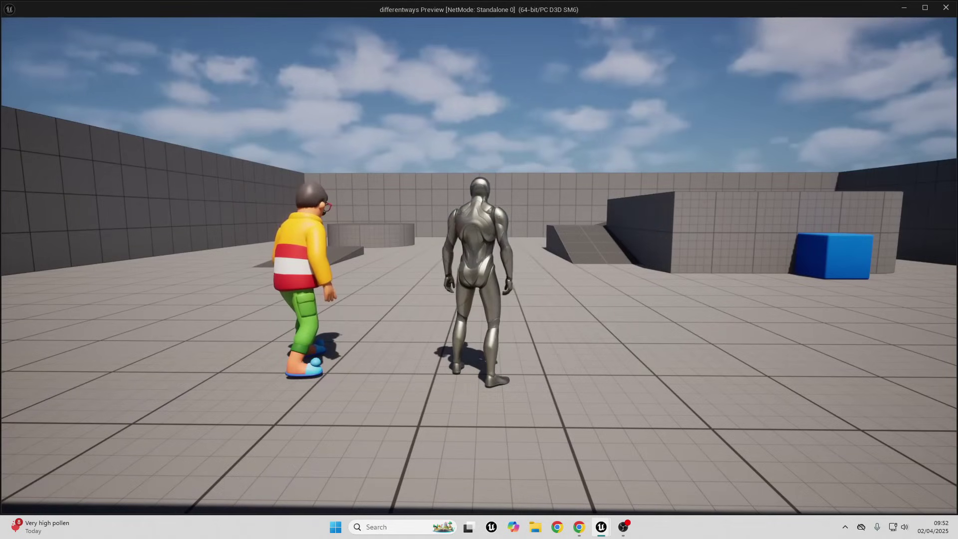
key("1")
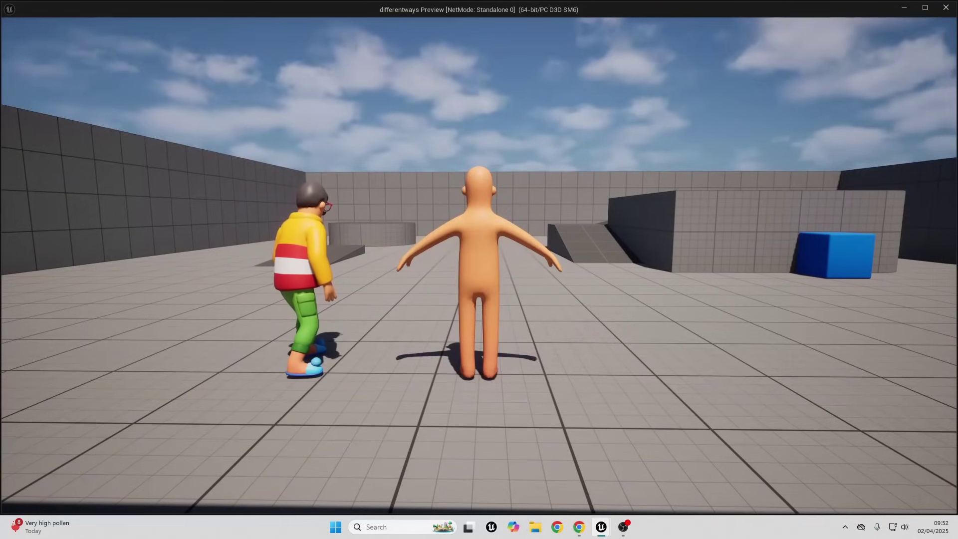
key("w")
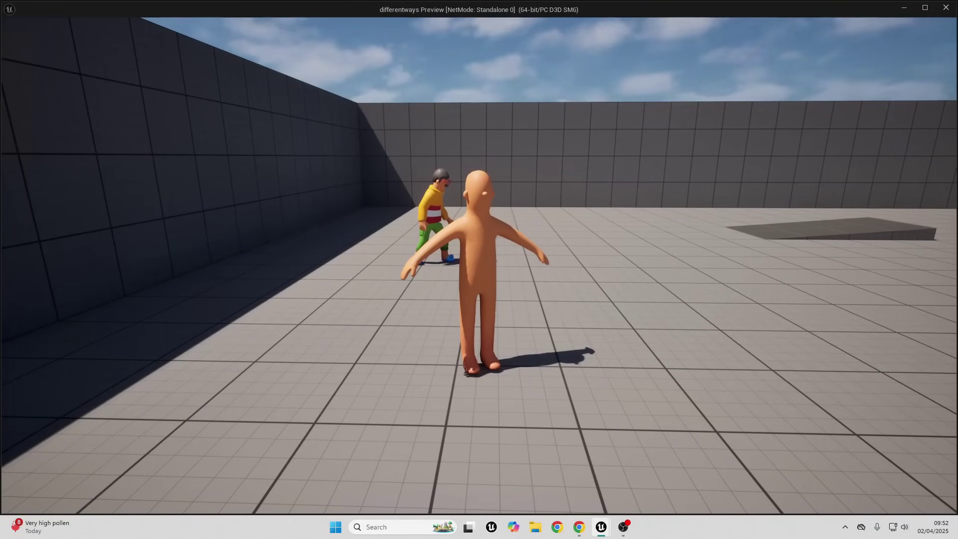
key("Escape")
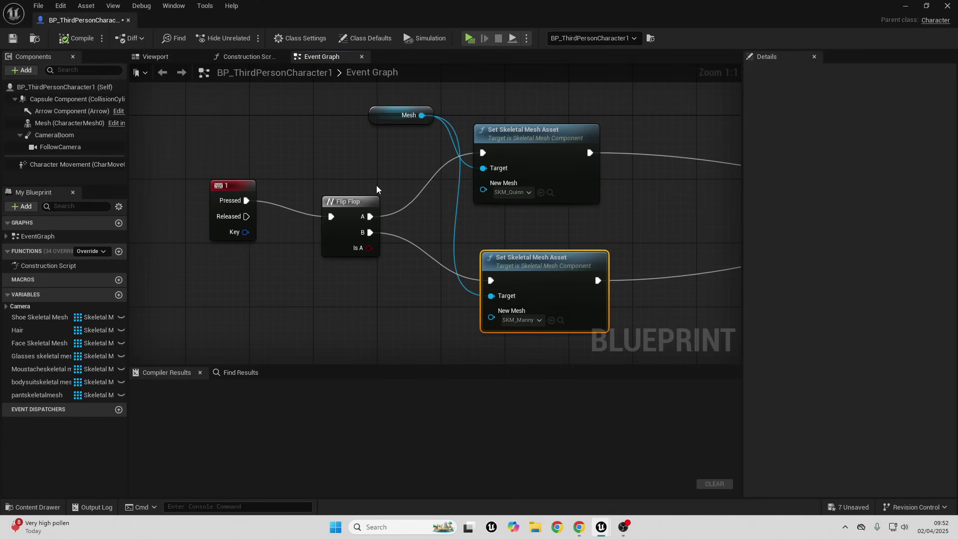
- Examine the second key event's Set Skeletal Mesh Asset and Set Anim Instance Class nodes and the Mesh component's animation settings
scroll(376, 184, "down", 5)
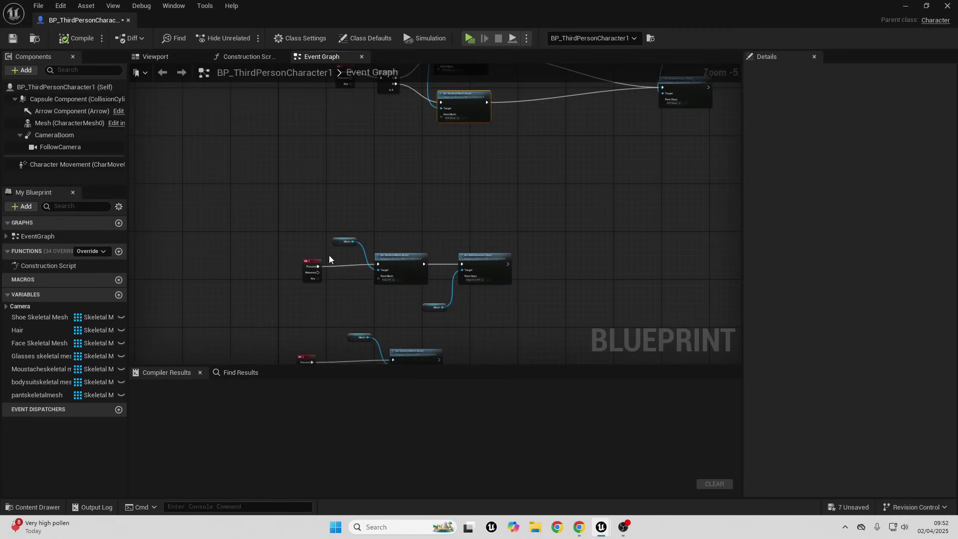
scroll(335, 252, "up", 5)
right_click_drag(390, 258, 315, 227)
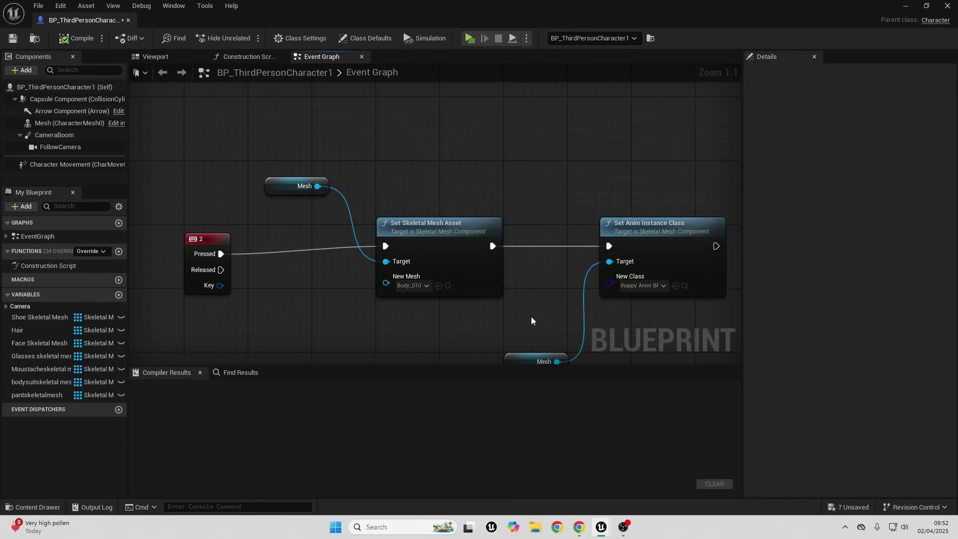
left_click(69, 123)
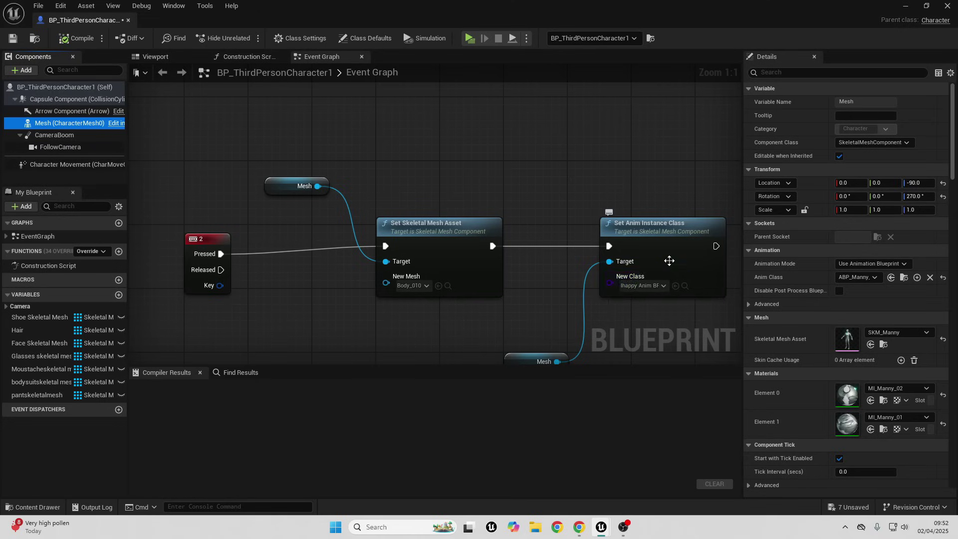
right_click_drag(669, 262, 504, 153)
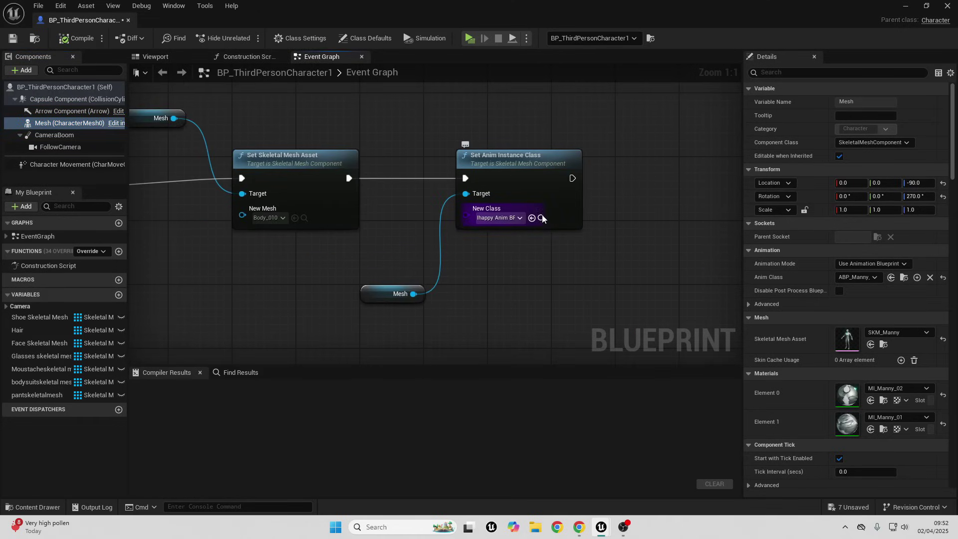
- Open the IhappyAnimBP animation blueprint from the Animations folder and return to the BP_ThirdPersonCharacter1 graph
left_click(906, 5)
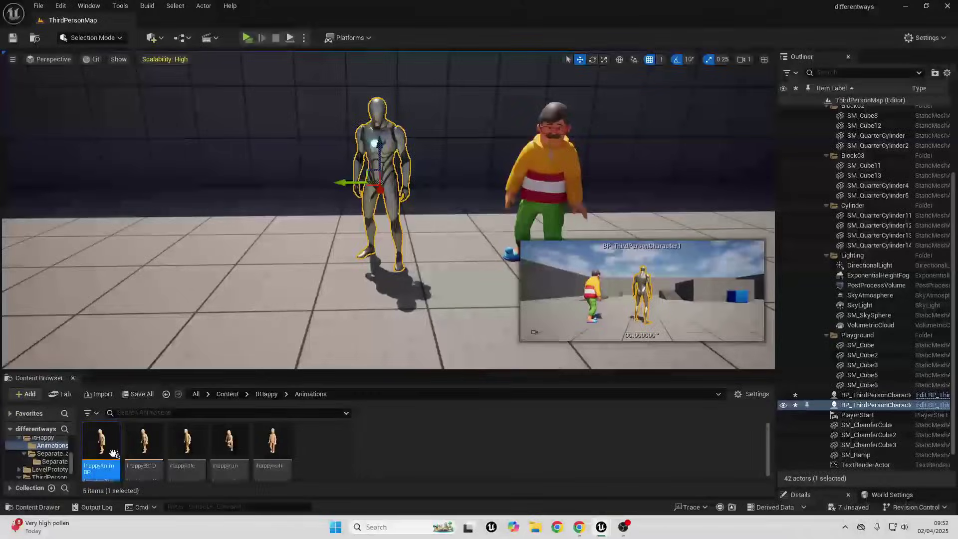
double_click(103, 447)
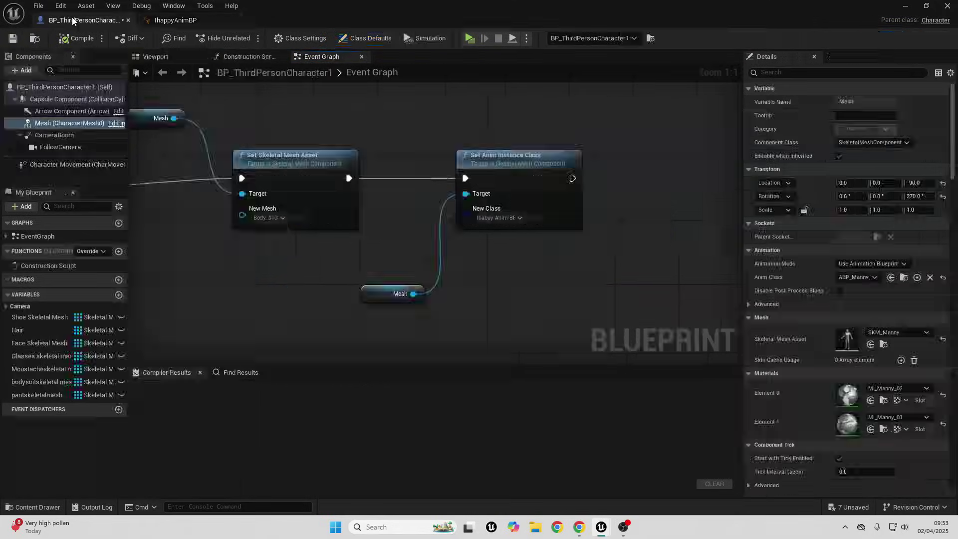
left_click(83, 20)
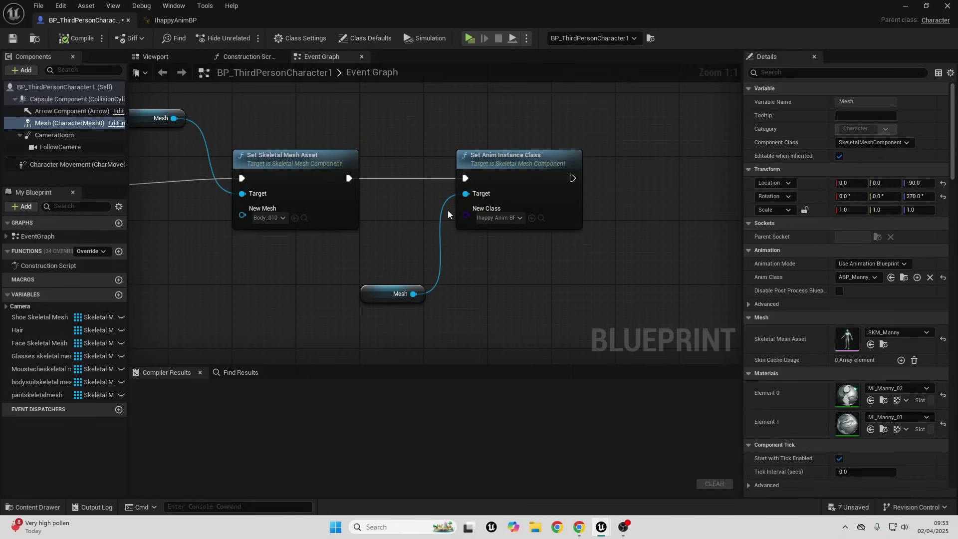
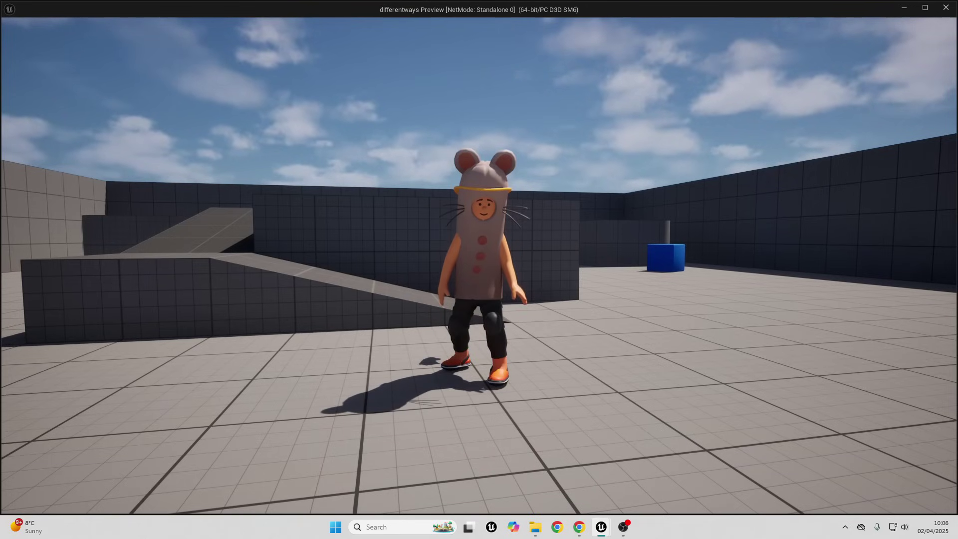
- End the play session, open BP_ThirdPersonCharacter in its Viewport and select the BodySuit component
key("Escape")
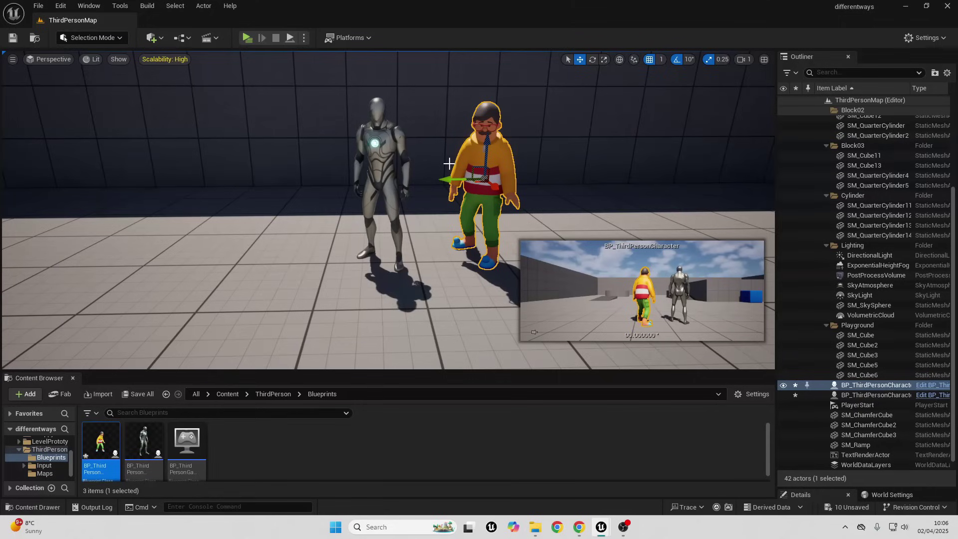
left_click(933, 385)
left_click(165, 61)
scroll(434, 214, "up", 5)
scroll(436, 215, "down", 4)
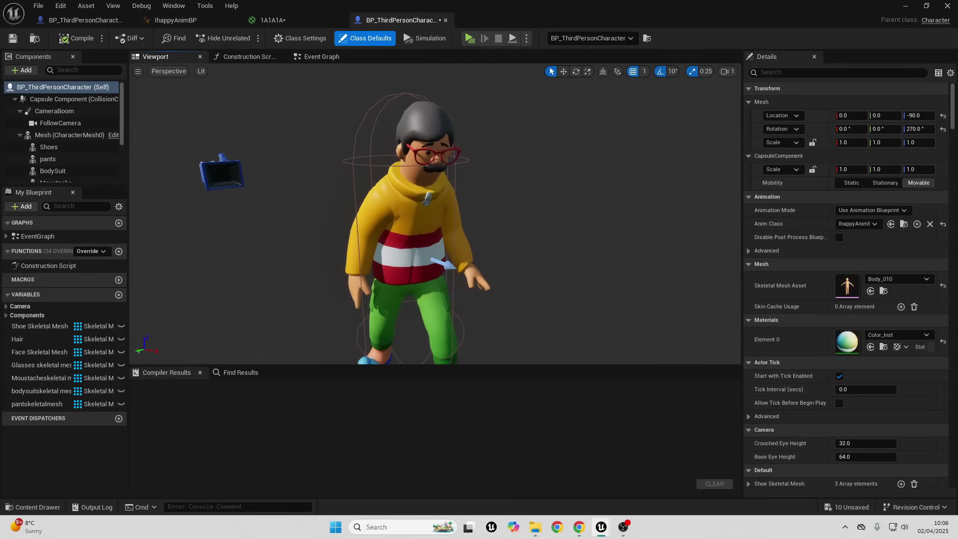
left_click(411, 225)
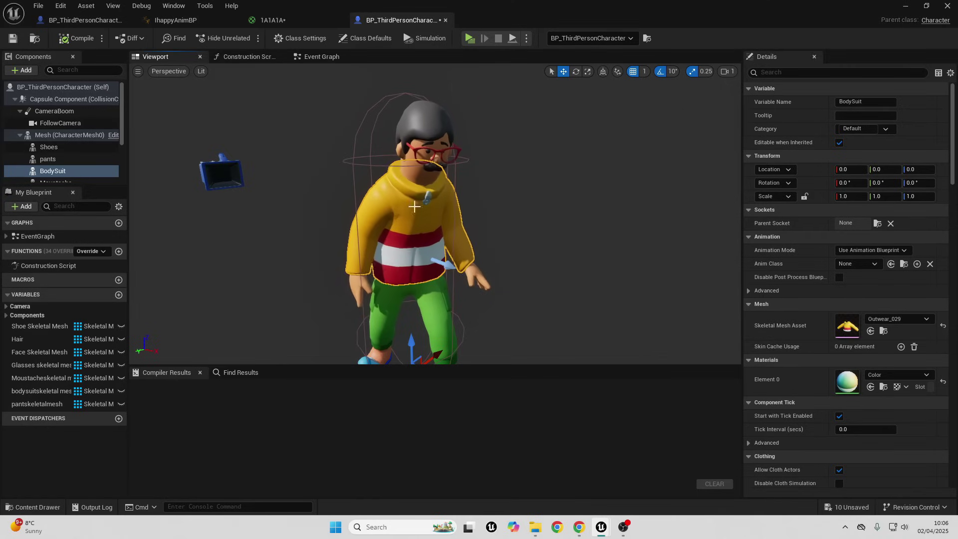
- Locate the BodySuit's Outwear_029 skeletal mesh in the content folder, open it, and open its Body_010_Skeleton
left_click(884, 332)
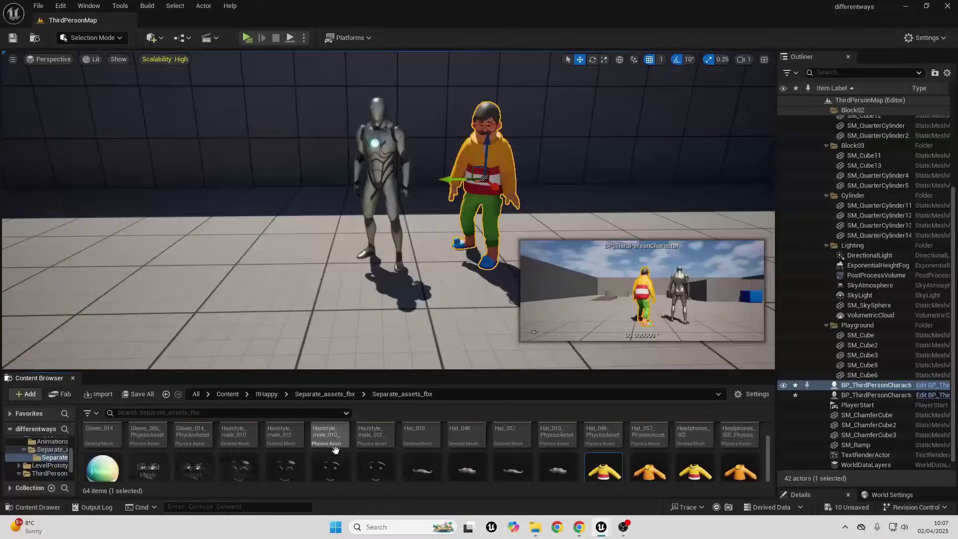
left_click(596, 450)
double_click(595, 450)
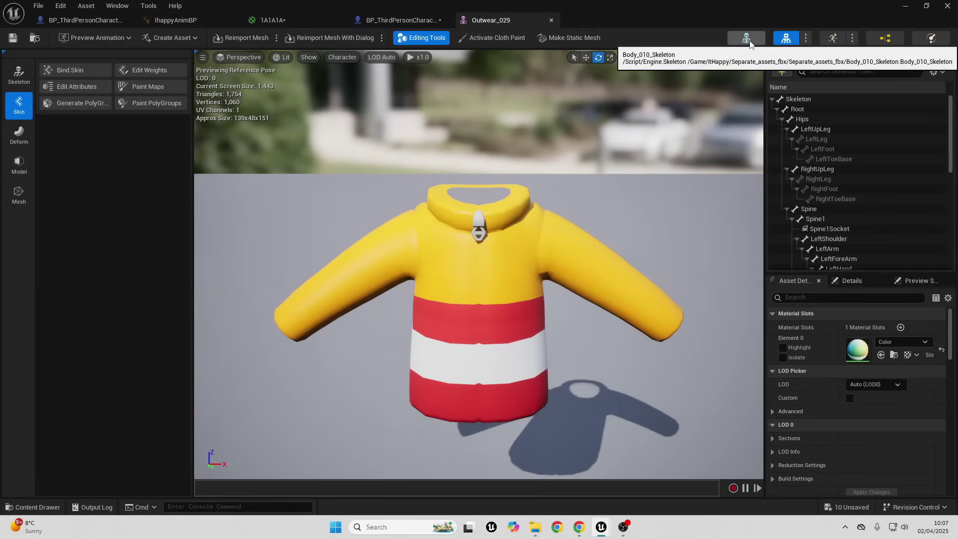
left_click(750, 40)
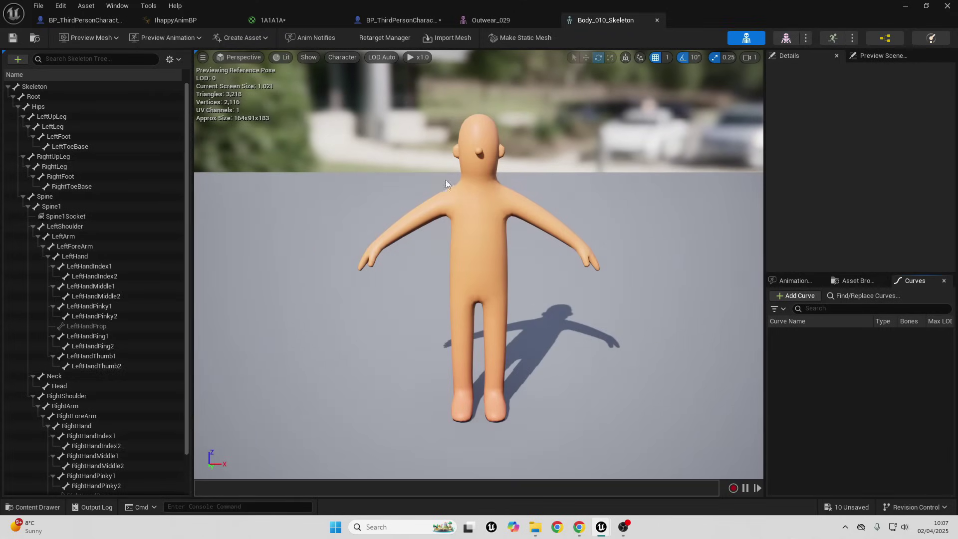
- Return to BP_ThirdPersonCharacter's viewport and examine the separate pants, Hat and Shoes mesh components on the character
left_click(384, 21)
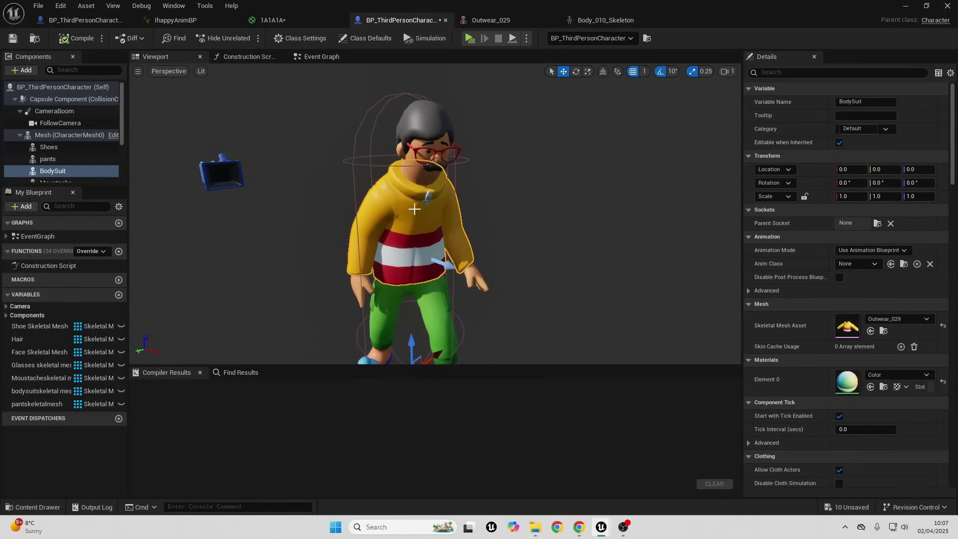
left_click(447, 301)
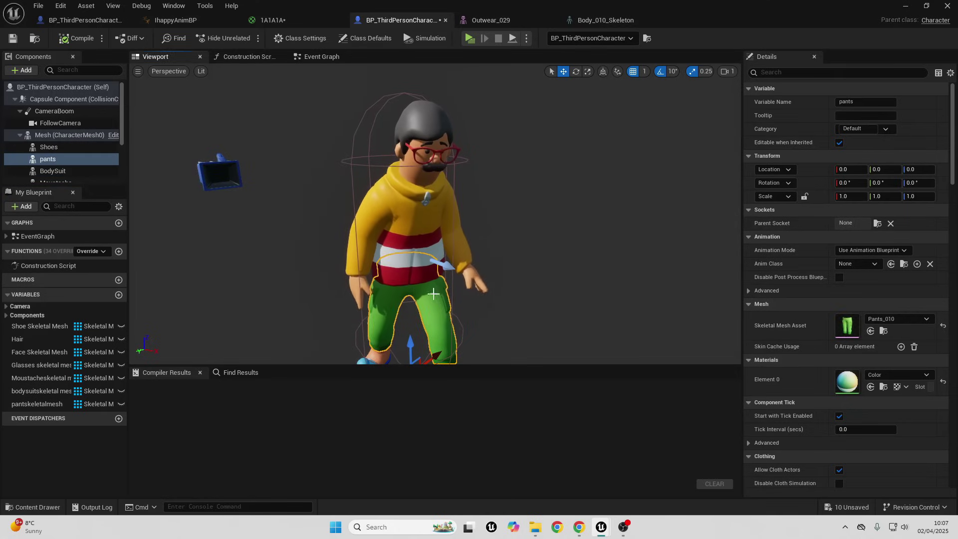
left_click(442, 122)
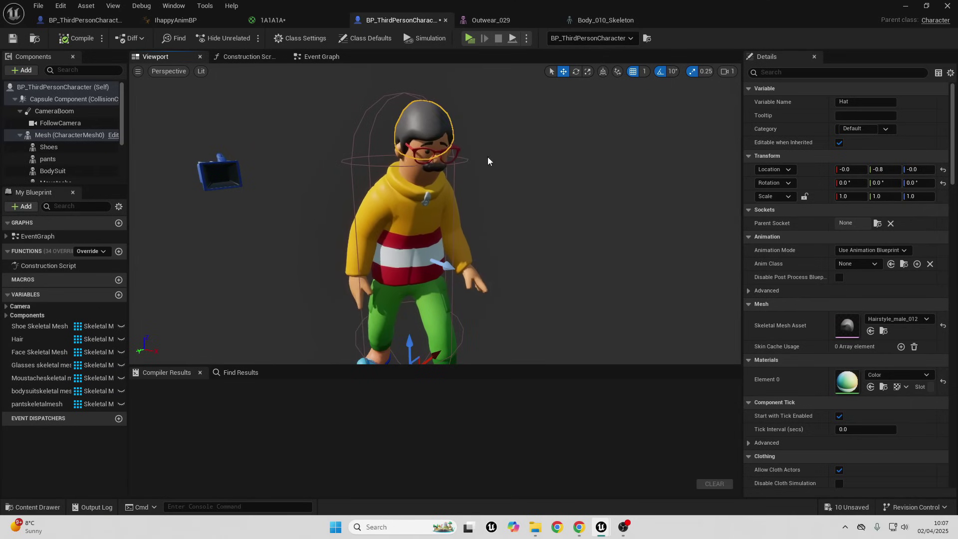
left_click(387, 320)
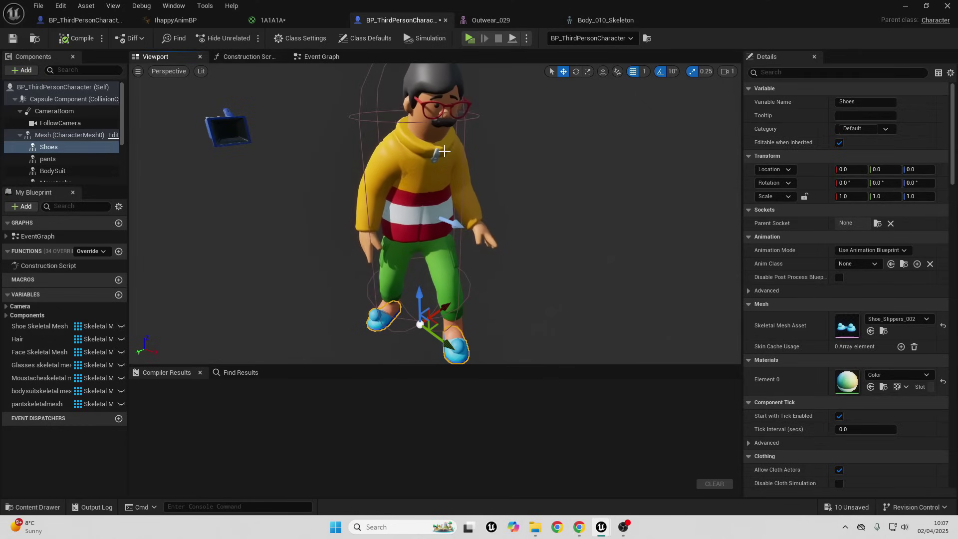
- Add a Skeletal Mesh component as a child of the character's Mesh, keeping the default name
left_click(46, 135)
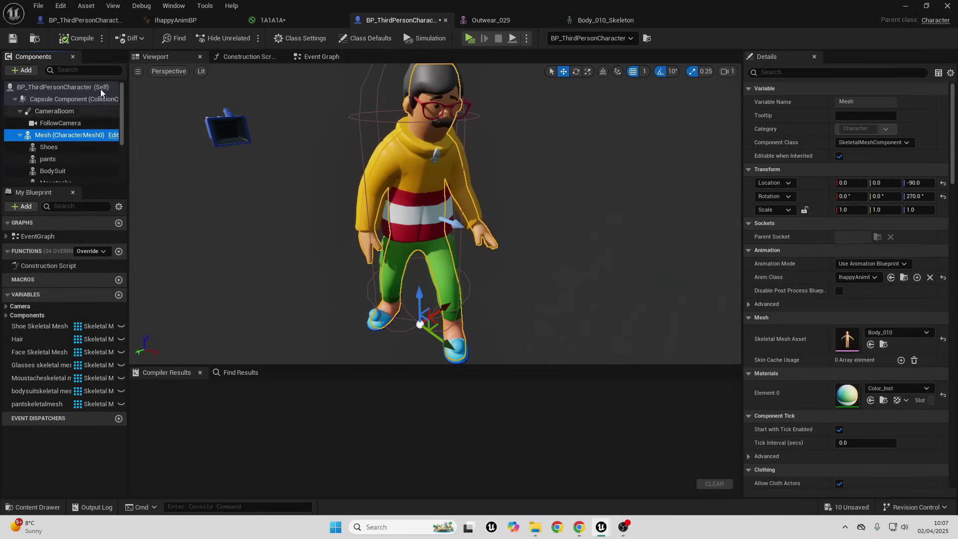
left_click(25, 70)
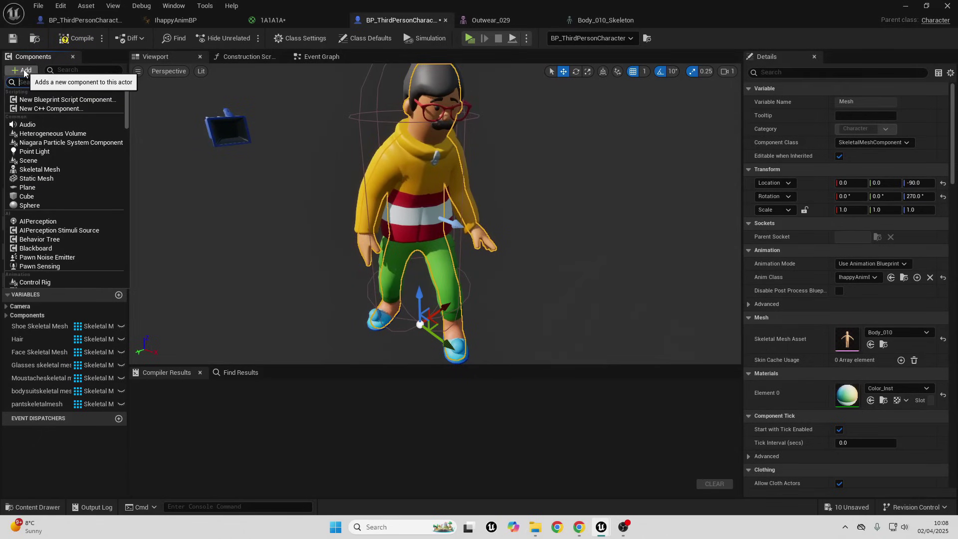
type("ske")
key("Return")
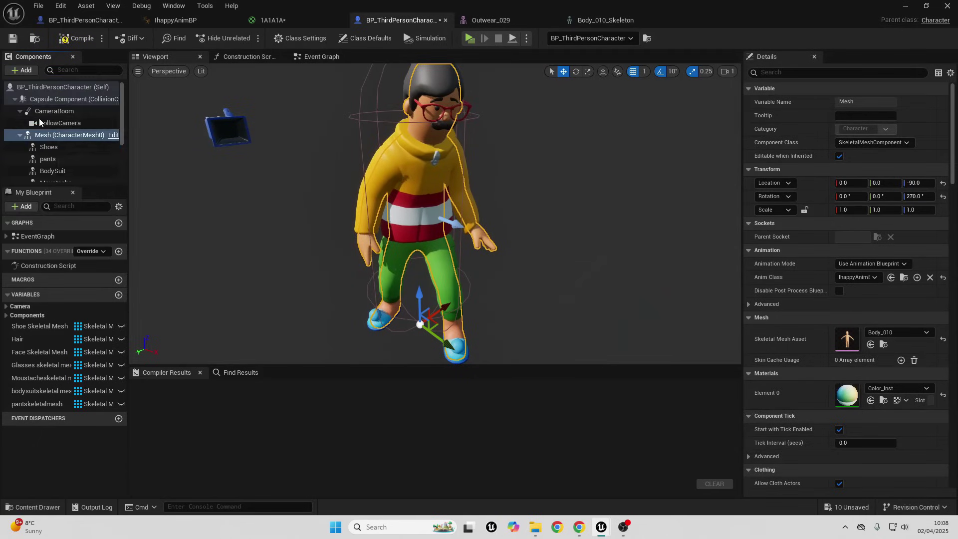
key("Return")
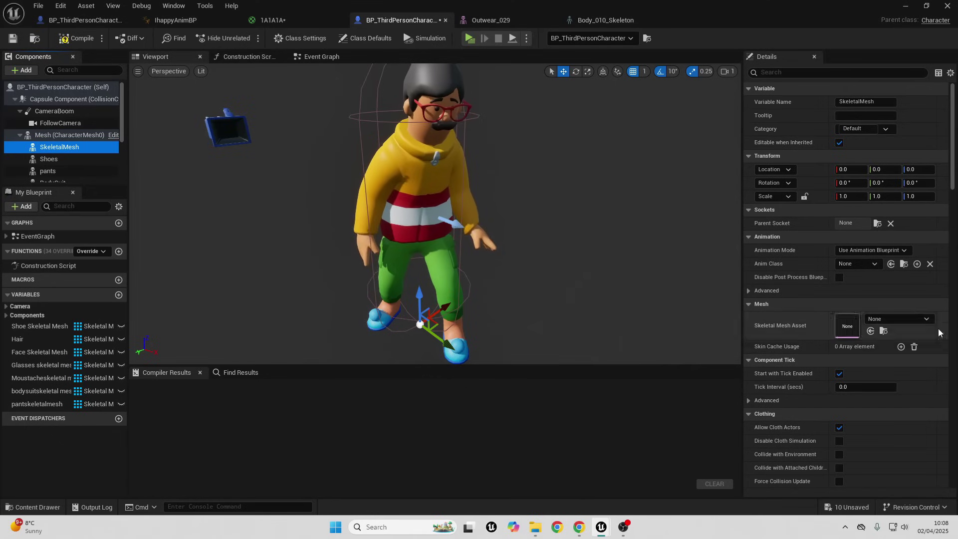
- Assign Clown_nose_001 as the new component's skeletal mesh asset and compile the blueprint
left_click(891, 319)
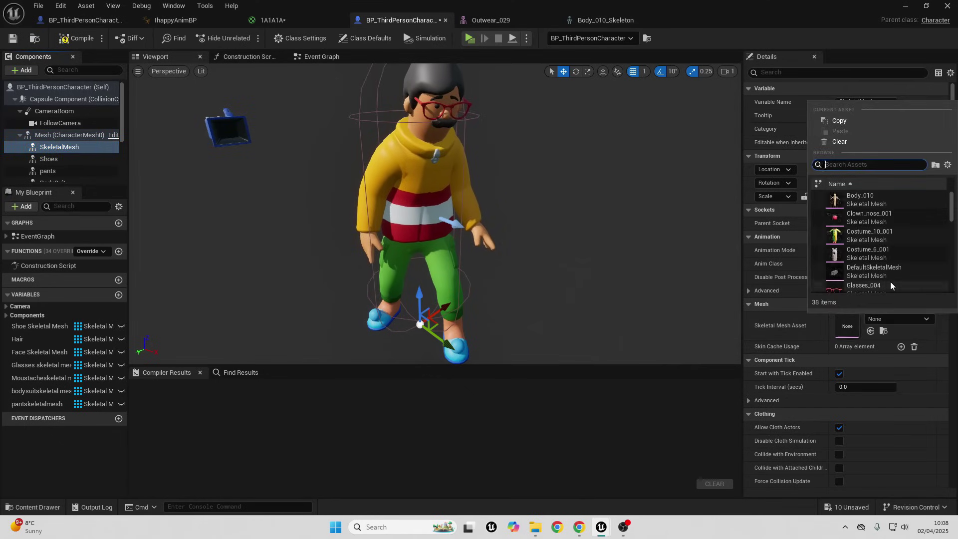
left_click(859, 215)
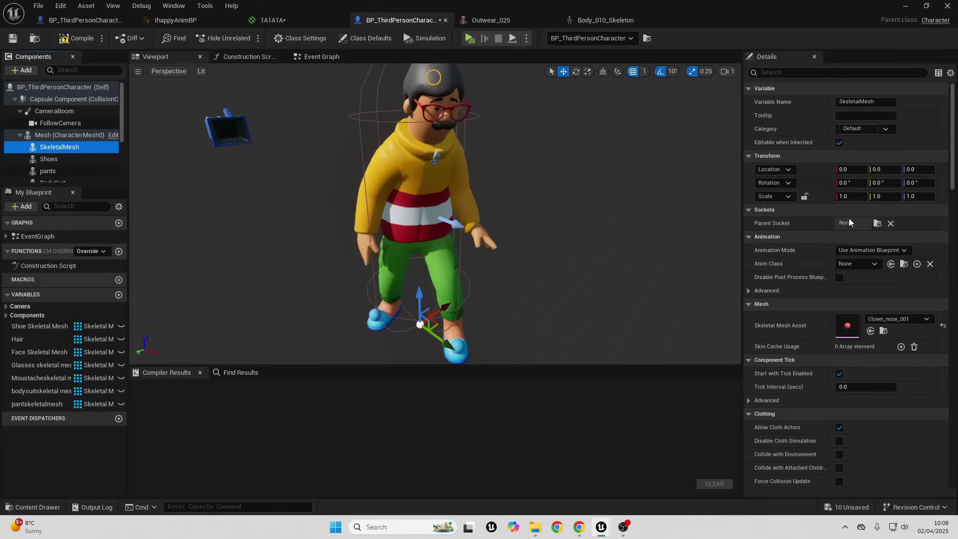
left_click(77, 38)
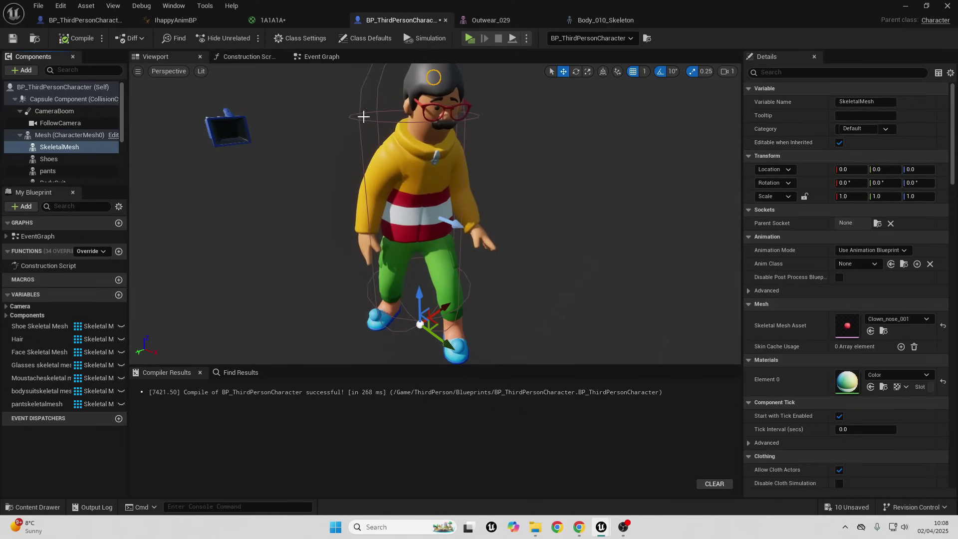
- In the Construction Script, place a SkeletalMesh component reference and connect it to the Target of Set Leader Pose Component
left_click(250, 57)
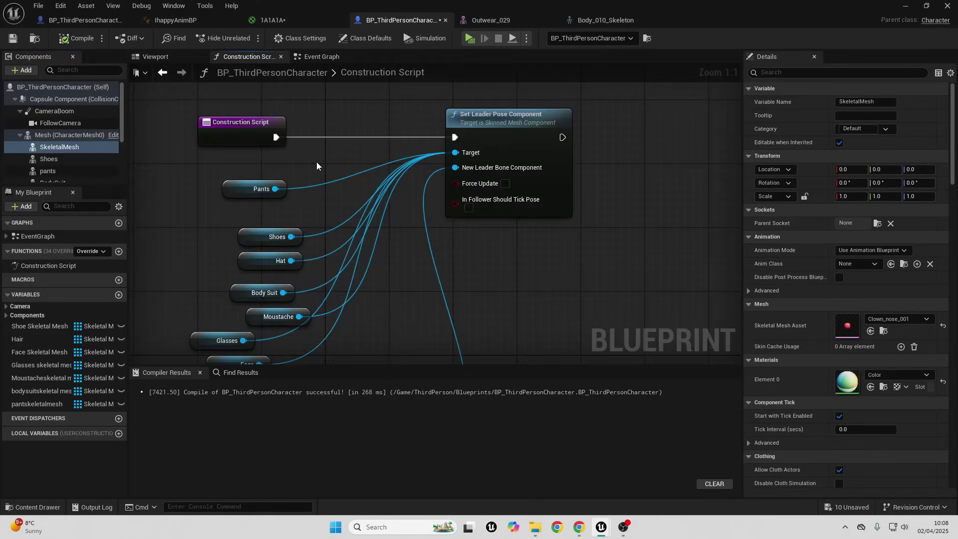
right_click_drag(316, 165, 320, 277)
left_click_drag(310, 141, 265, 141)
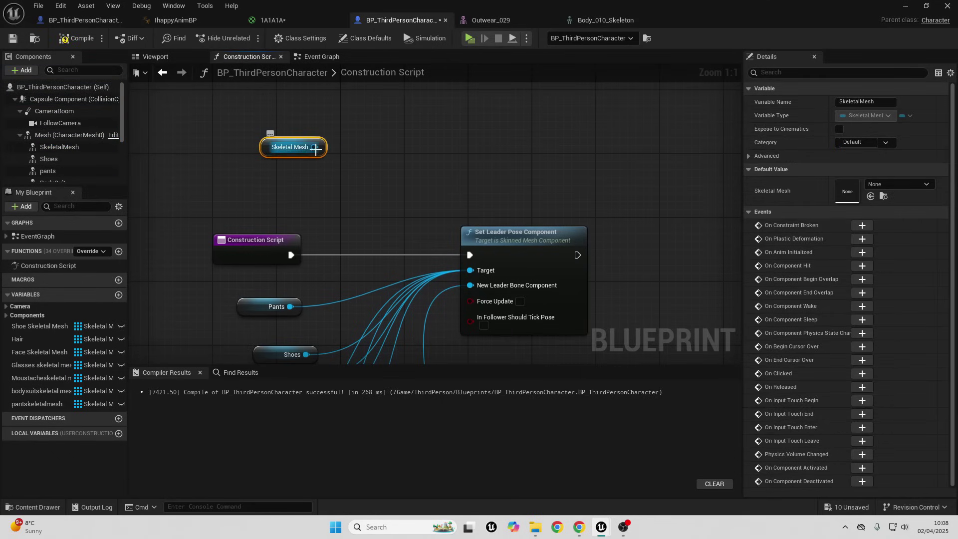
left_click_drag(316, 149, 489, 272)
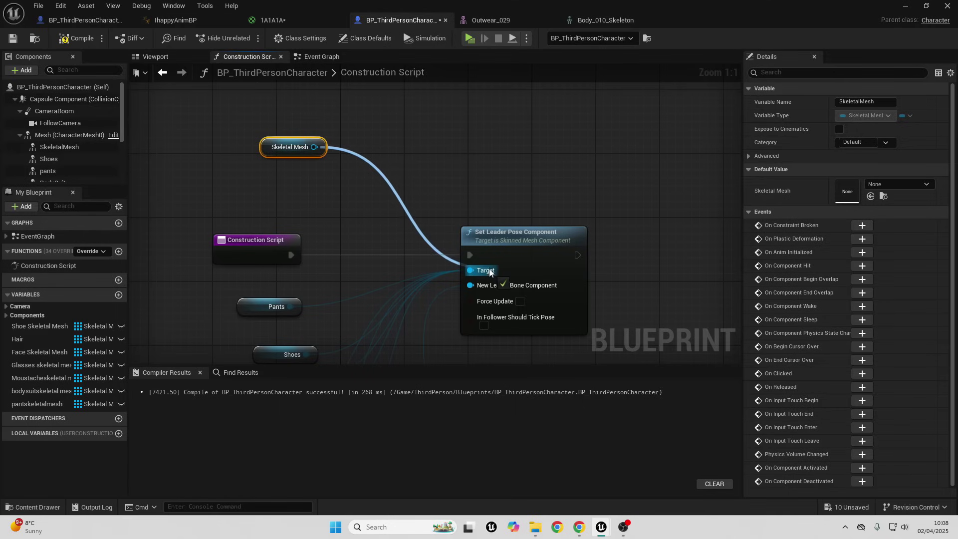
left_click(50, 137)
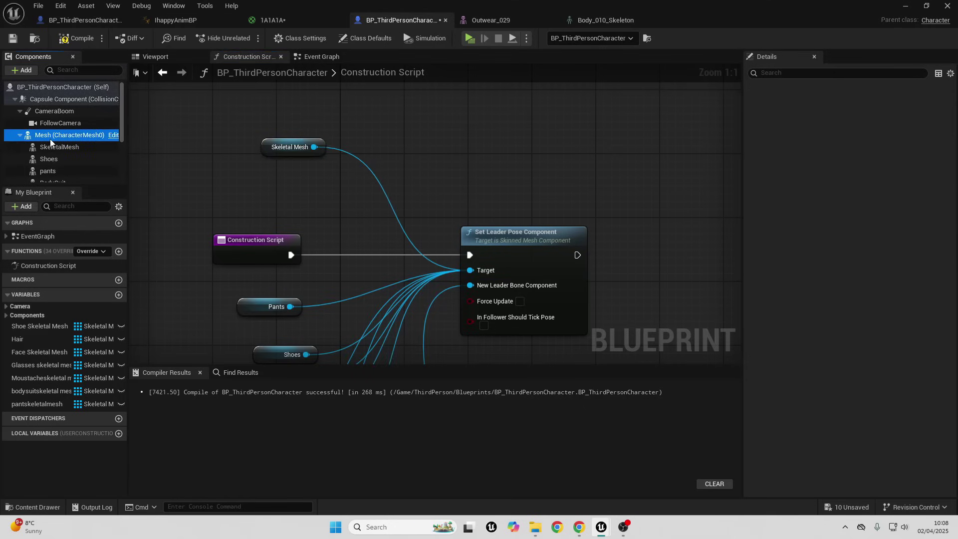
right_click_drag(595, 310, 565, 168)
right_click_drag(508, 193, 594, 460)
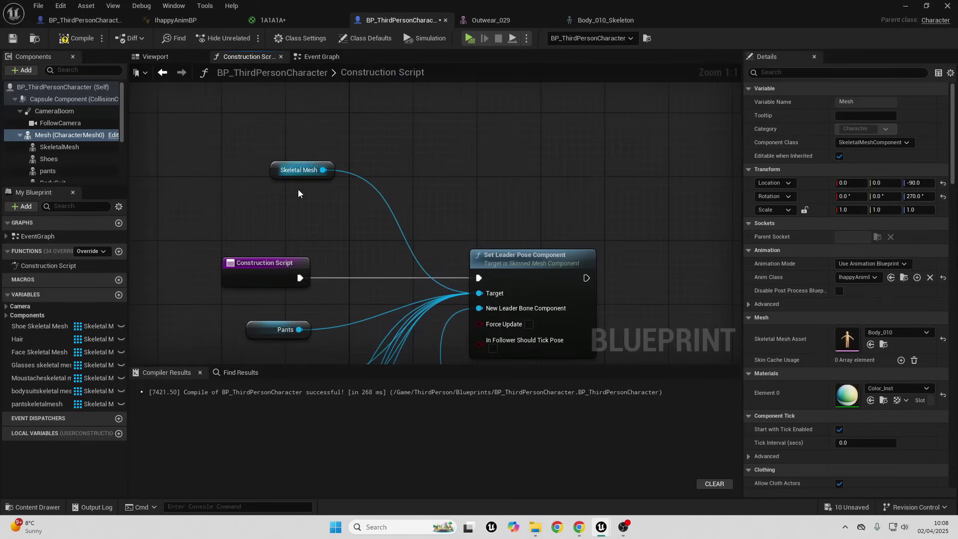
- Compile the blueprint and check the SkeletalMesh component and its parent Mesh in the Viewport
left_click(149, 56)
left_click(59, 146)
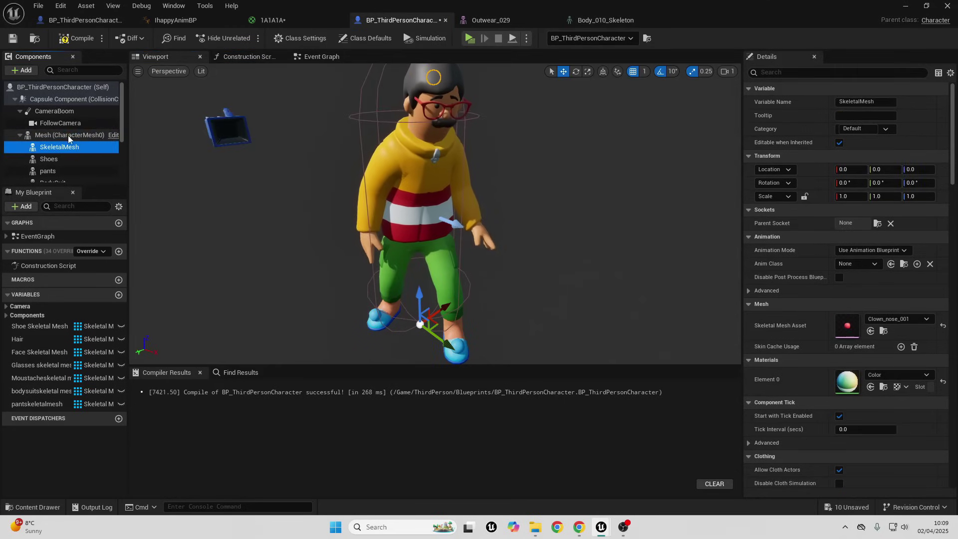
left_click(60, 135)
left_click(59, 147)
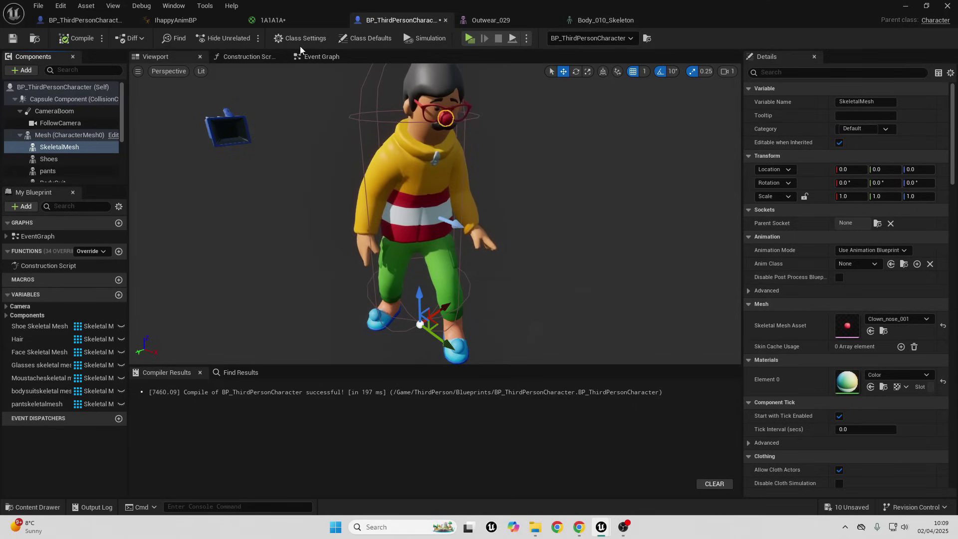
- Open the Event Graph and examine the Set Skeletal Mesh Asset nodes run by the R key event
left_click(322, 56)
scroll(393, 170, "down", 5)
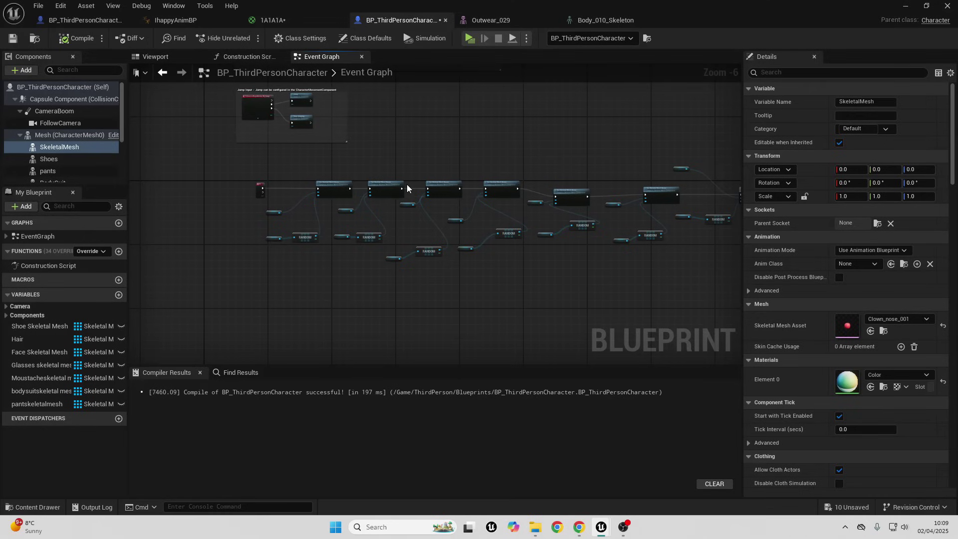
scroll(350, 187, "up", 4)
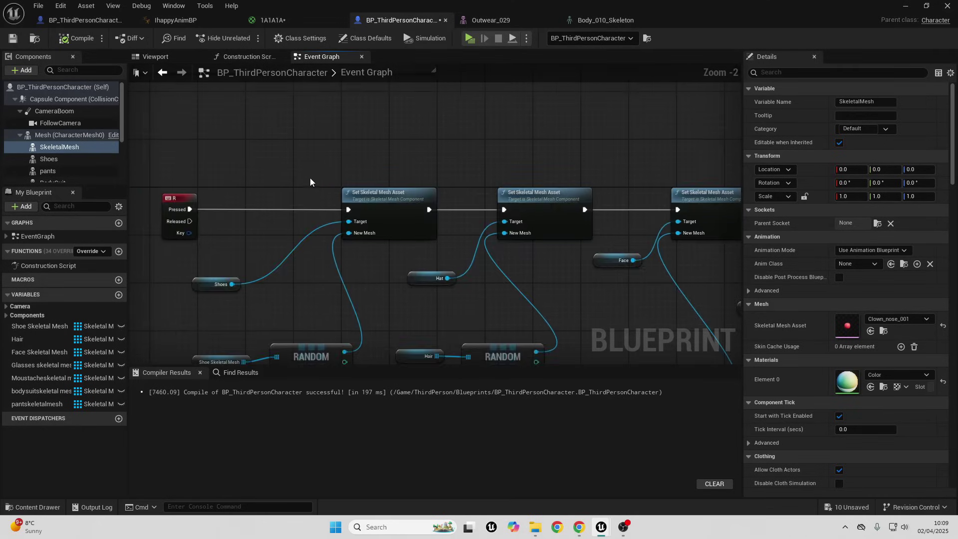
scroll(228, 245, "up", 2)
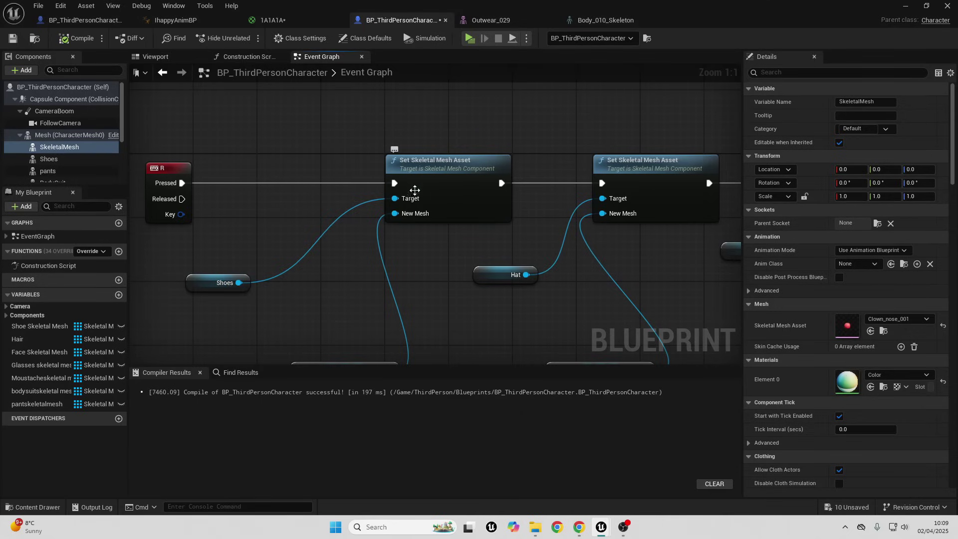
- Disconnect the New Mesh input of the Shoes' Set Skeletal Mesh Asset node and browse its selectable meshes
left_click(412, 213, "alt")
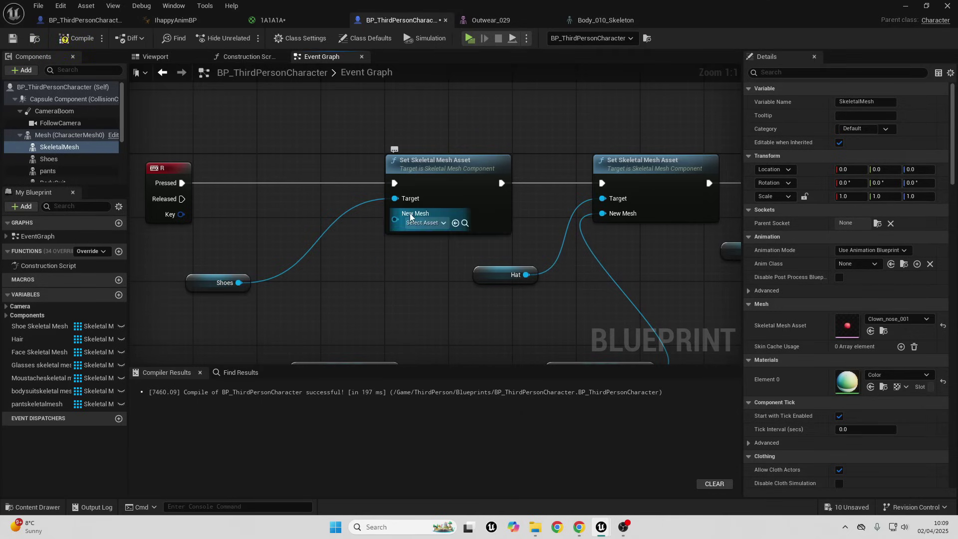
left_click(424, 223)
scroll(472, 320, "down", 2)
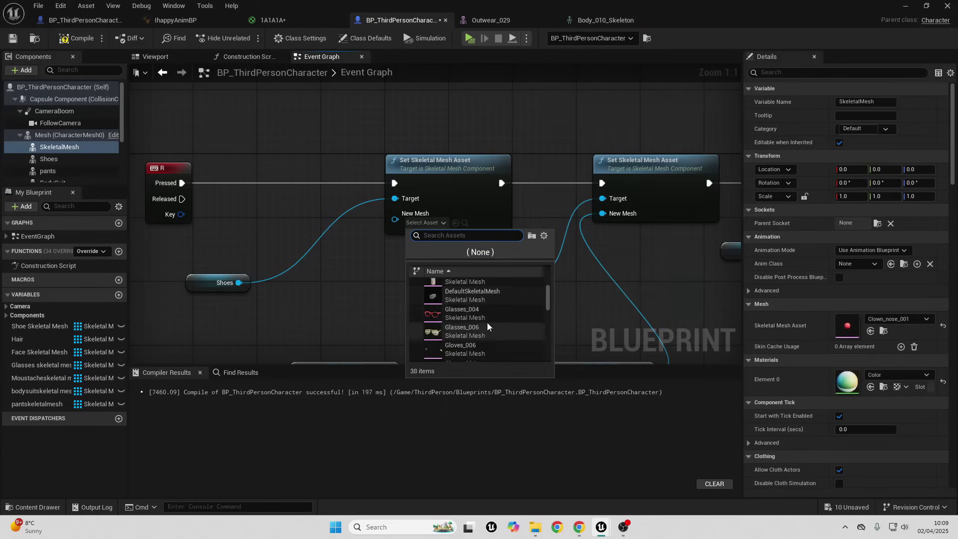
- Inspect the Shoe Skeletal Mesh array's default elements and reconnect its Random output to the Shoes node's New Mesh input
right_click_drag(345, 282, 420, 149)
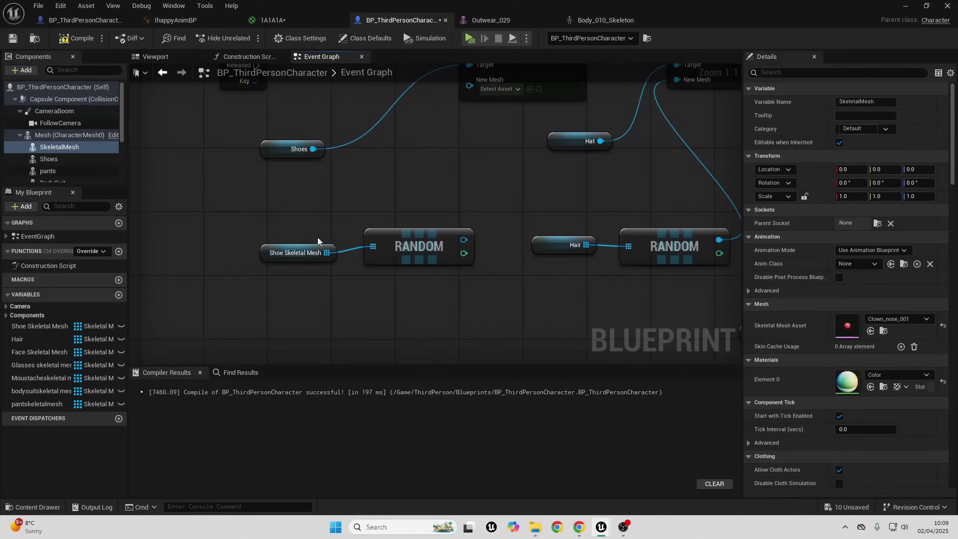
left_click(265, 248)
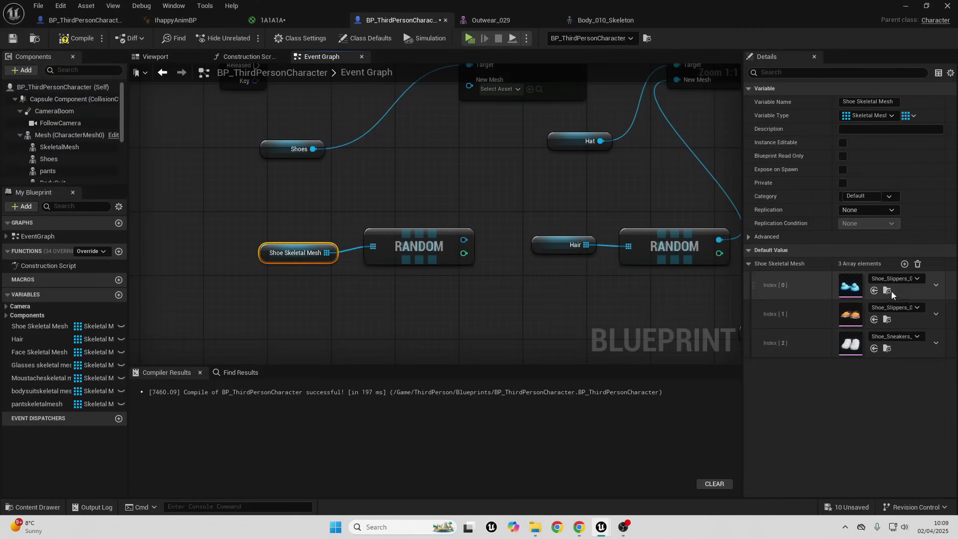
right_click_drag(448, 276, 401, 370)
left_click_drag(419, 336, 425, 177)
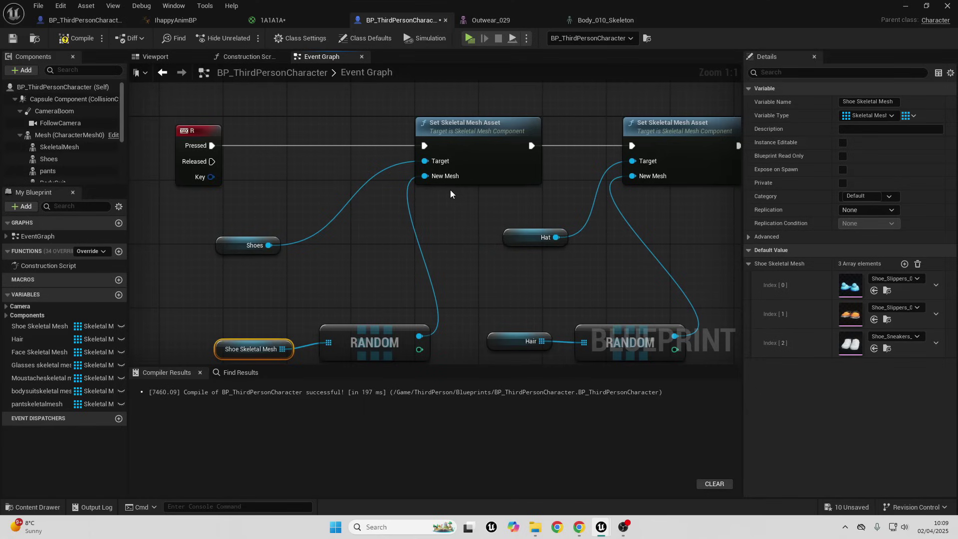
- Look over the hat, face and moustache mesh randomising nodes along the R key chain
scroll(450, 189, "down", 3)
right_click_drag(478, 188, 260, 195)
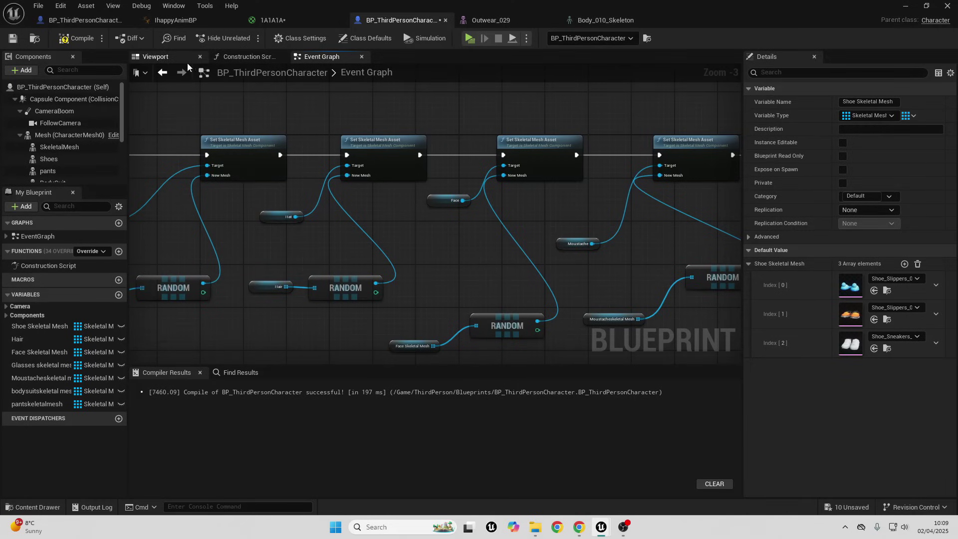
right_click_drag(216, 154, 321, 160)
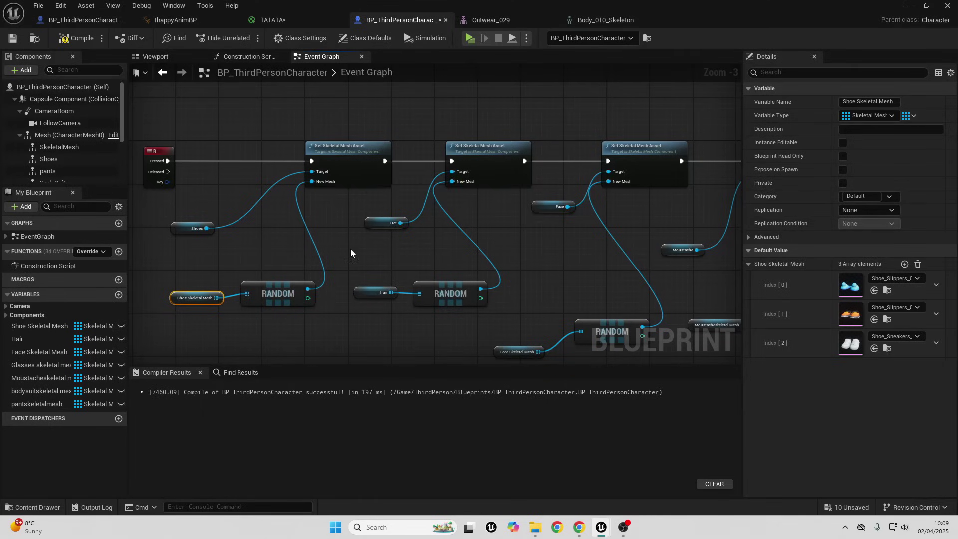
- Add a keyboard 1 event in the empty graph area below the shoe randomising nodes
right_click_drag(385, 303, 400, 187)
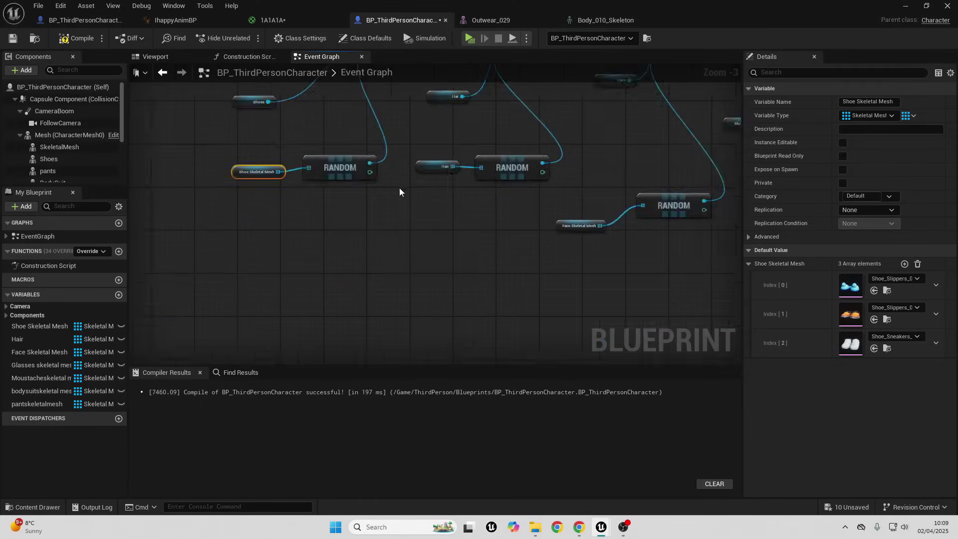
right_click(278, 264)
type("1 key")
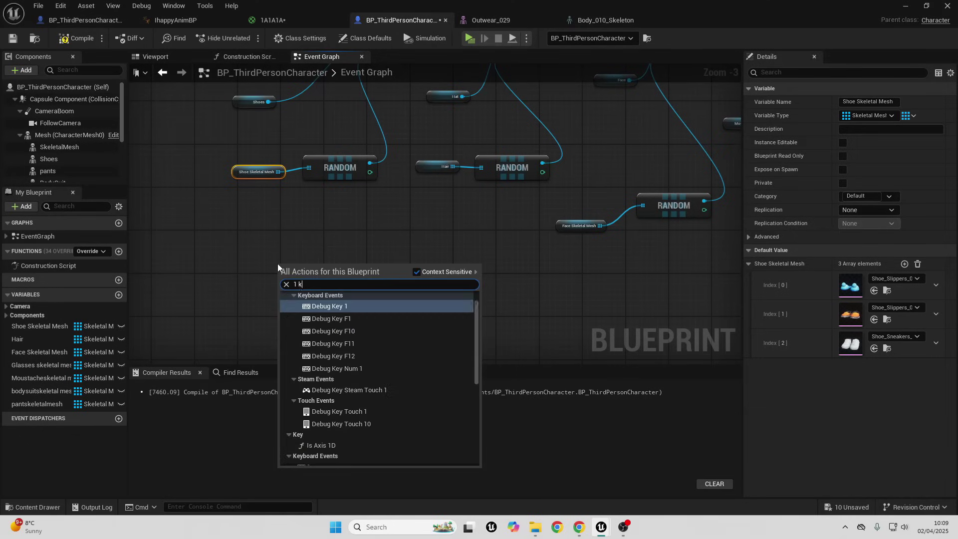
scroll(364, 439, "down", 3)
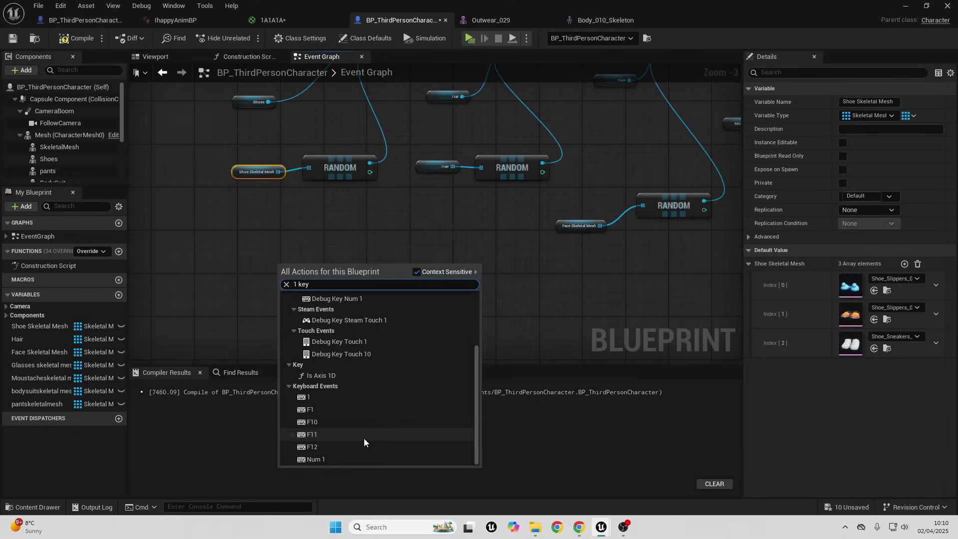
left_click(335, 398)
- Add a Flip Flop node driven by the Pressed output of the 1 key event
scroll(303, 274, "up", 2)
scroll(303, 274, "up", 1)
left_click_drag(293, 282, 358, 280)
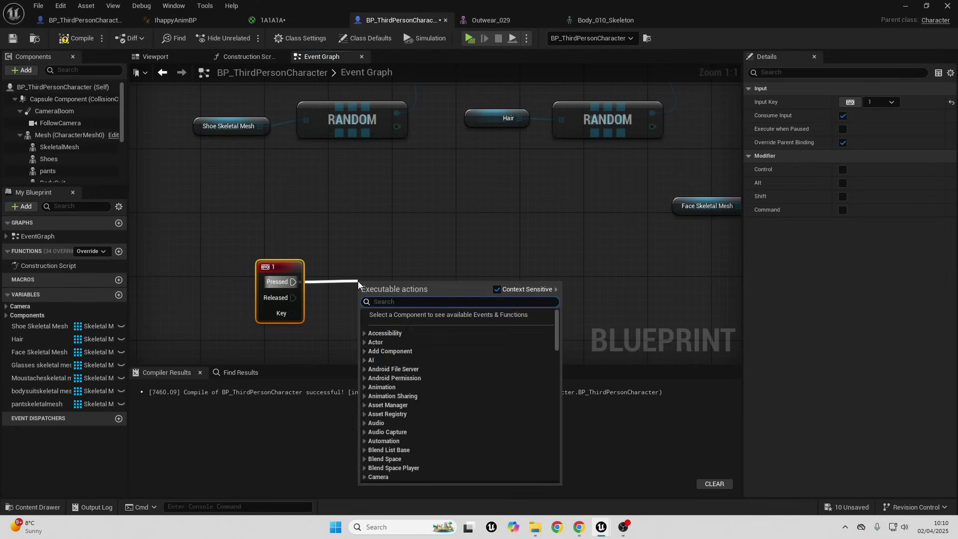
type("flip flo")
key("Return")
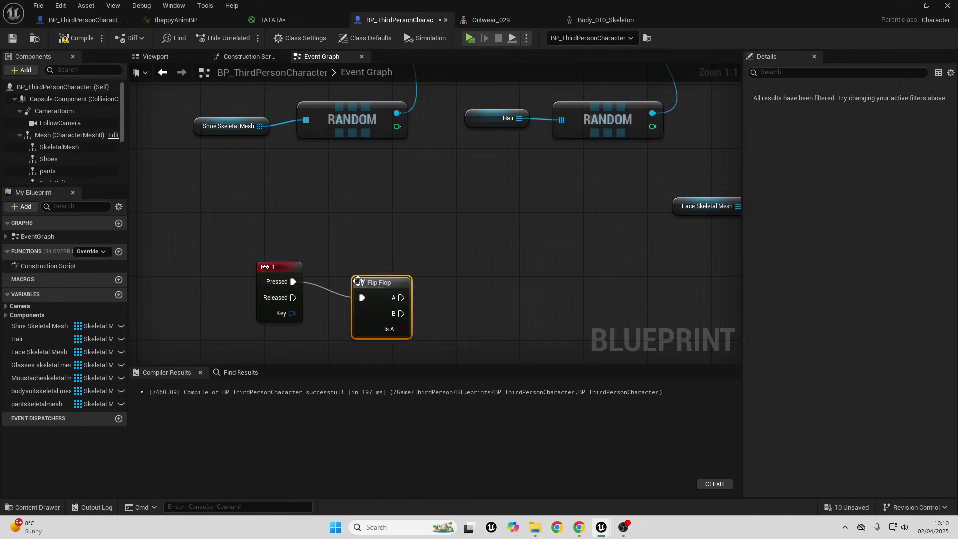
- Add a Set Skeletal Mesh Asset node targeting the SkeletalMesh component and connect Flip Flop output A to it
left_click_drag(49, 146, 491, 221)
type("set ske")
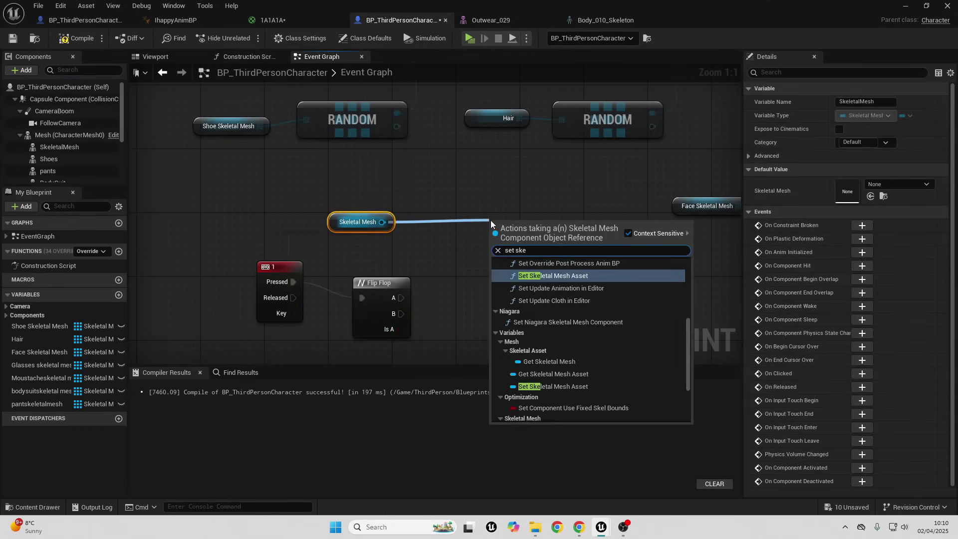
key("Return")
left_click_drag(402, 299, 573, 243)
- Duplicate the Set Skeletal Mesh Asset node below, connecting Flip Flop output B and the Skeletal Mesh reference to the copy
right_click_drag(542, 320, 545, 242)
left_click(545, 243)
key("ctrl+v")
left_click_drag(395, 235, 376, 144)
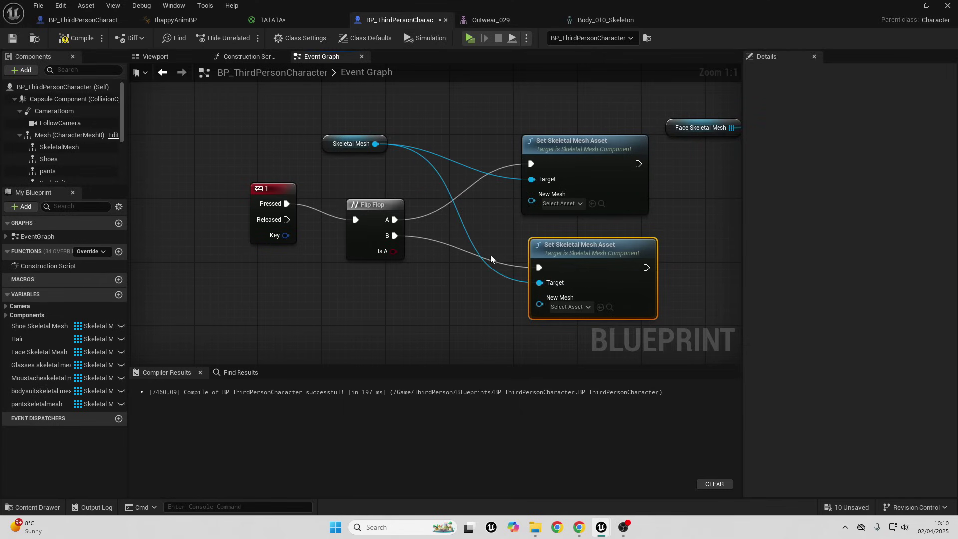
- Set the new mesh of the lower Set Skeletal Mesh Asset node to Clown_nose_001, compile the blueprint and test the character in play mode
left_click(579, 307)
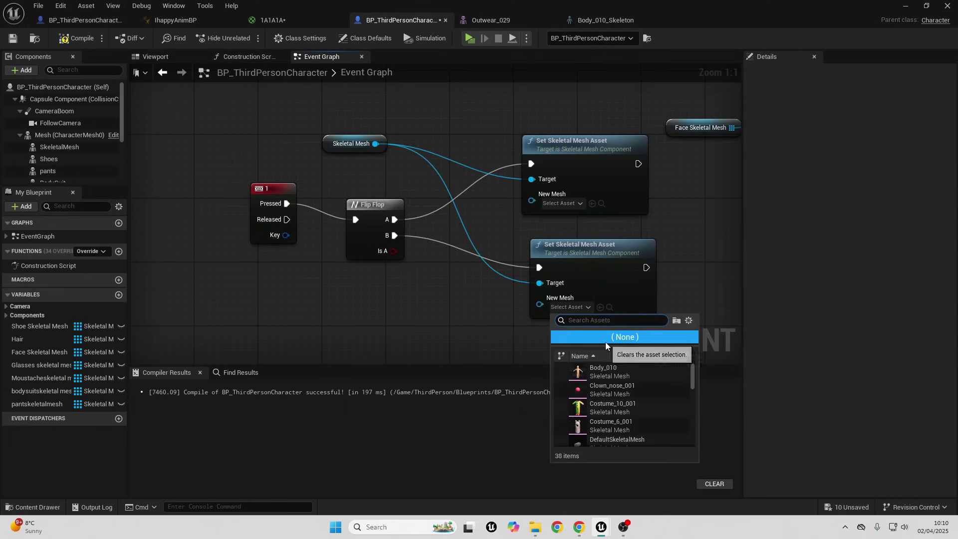
left_click(612, 389)
left_click(85, 38)
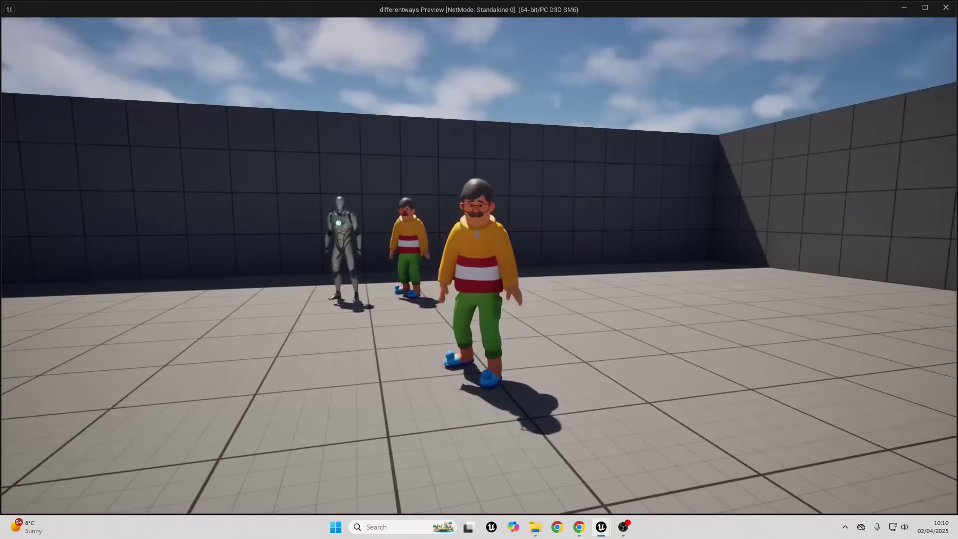
key("w")
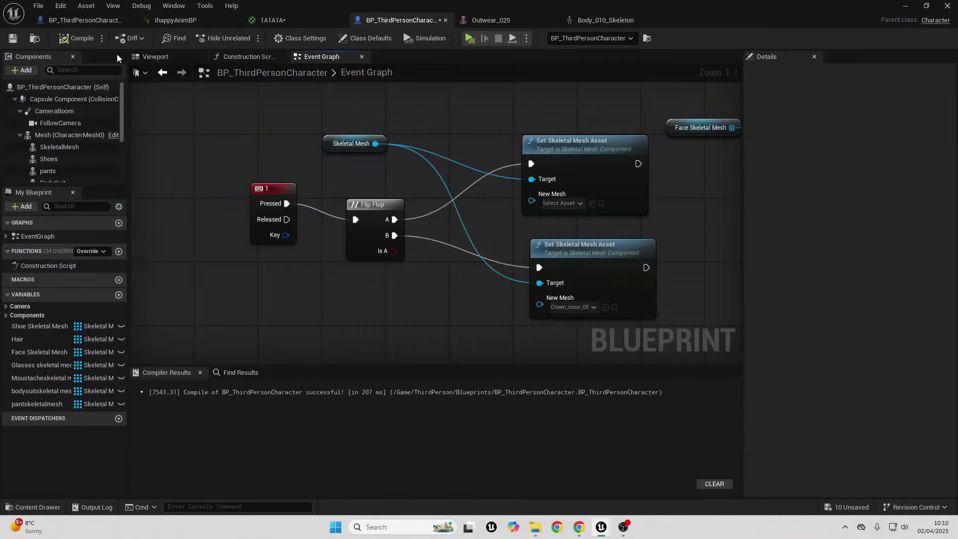
- Inspect the clown nose and body suit components of the character in the blueprint's 3D view
left_click(154, 57)
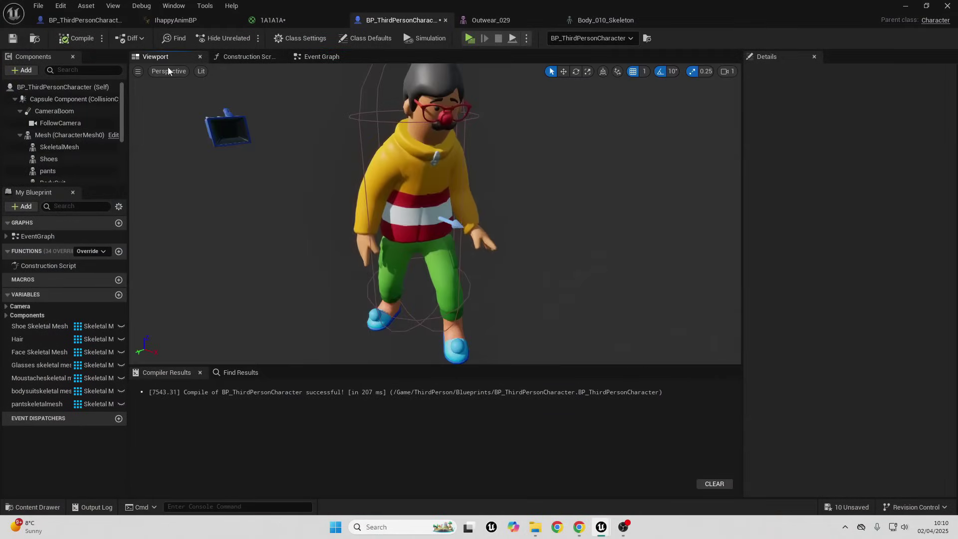
left_click(443, 115)
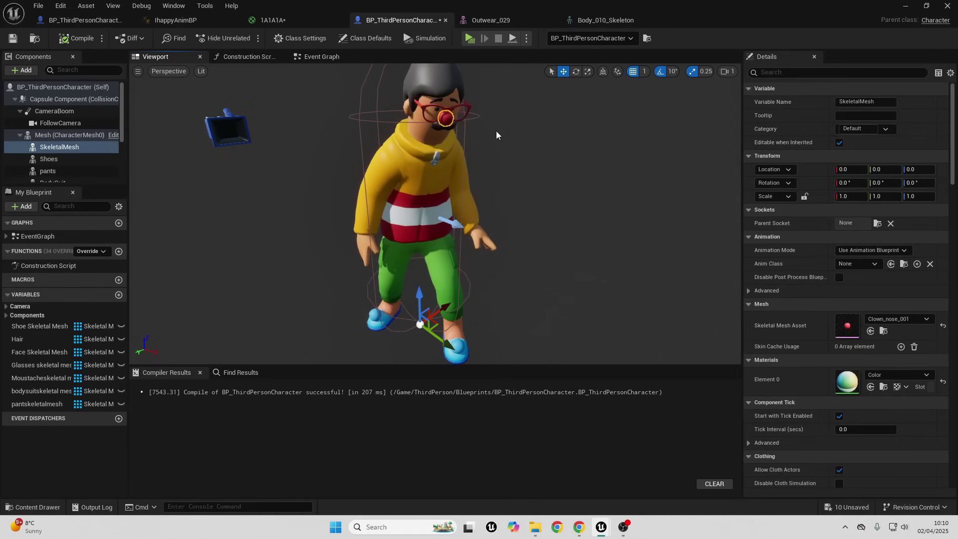
left_click(408, 156)
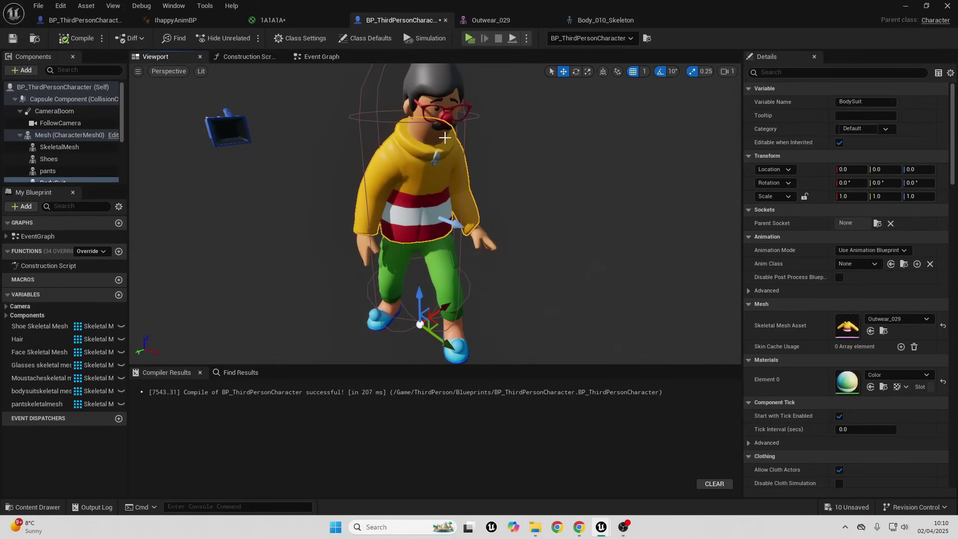
- Open the SK_Mannequin skeleton of the SKM_Manny mesh from the level's Mannequins meshes and set its preview mesh to SKM_Manny
left_click(905, 6)
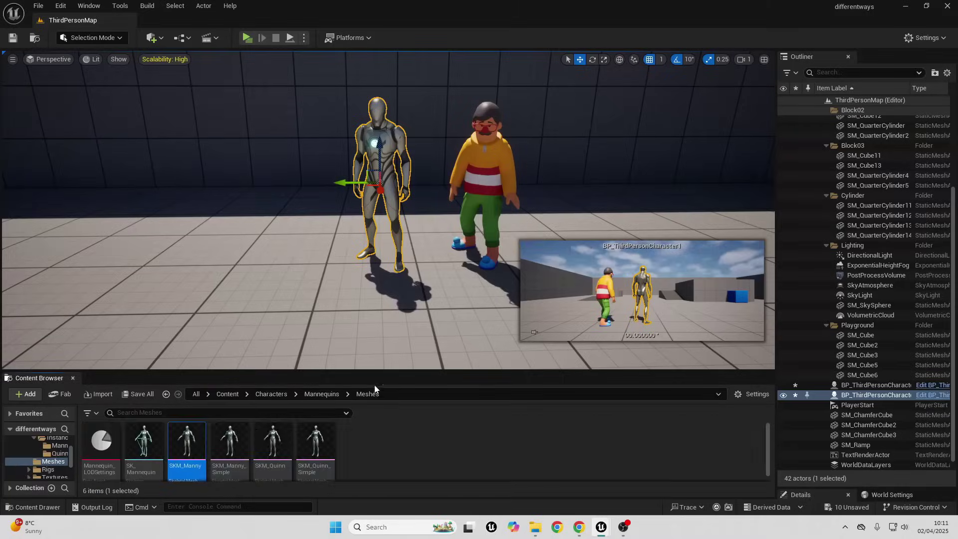
double_click(188, 451)
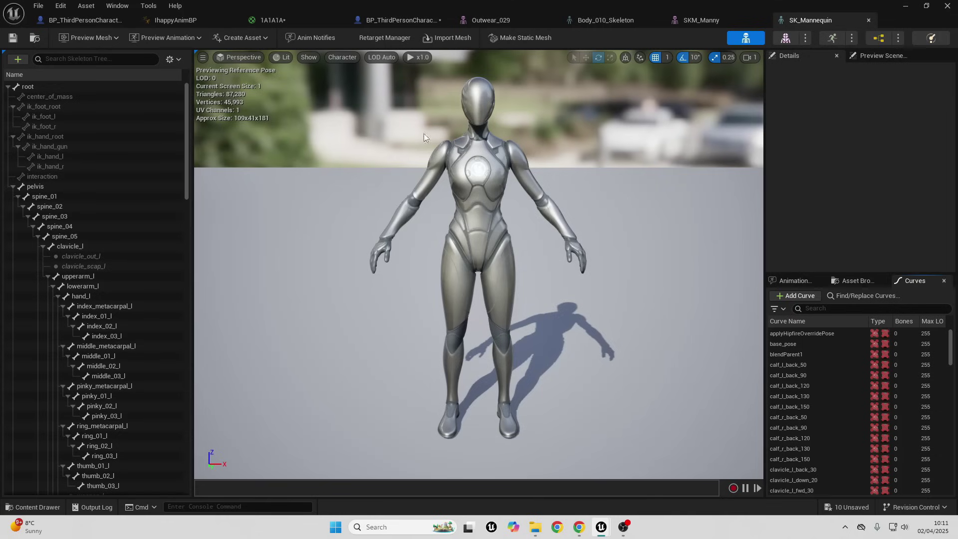
left_click(104, 39)
left_click(105, 95)
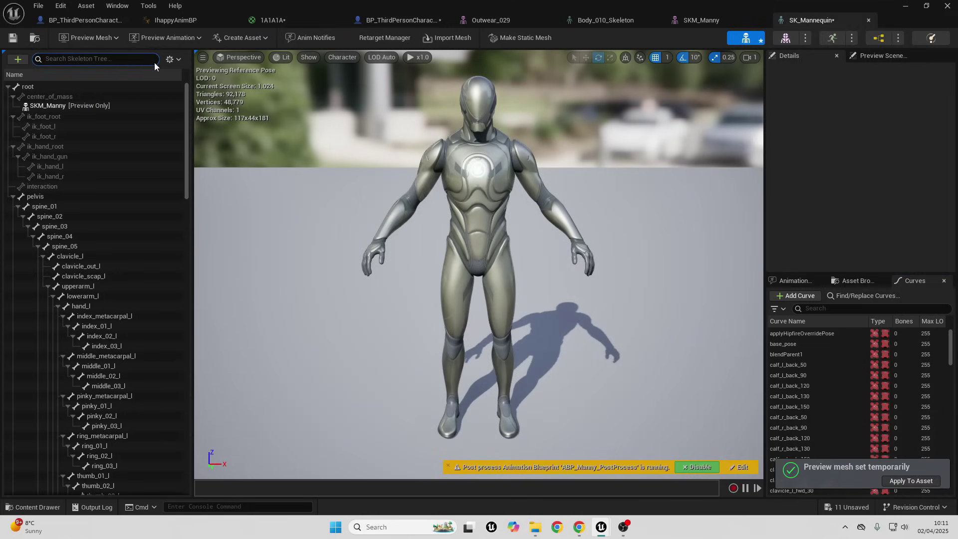
- Add a socket to the mannequin skeleton's head bone and name it hat
scroll(119, 193, "down", 15)
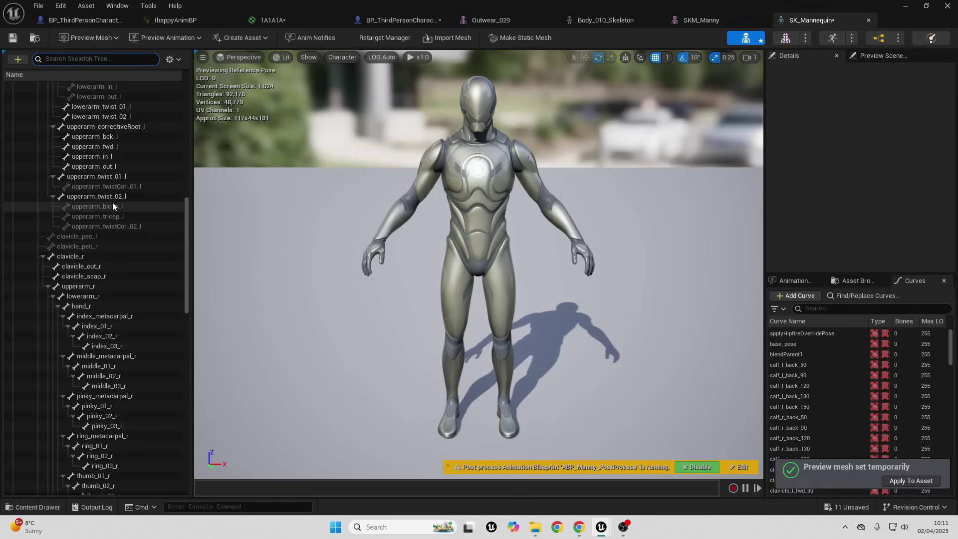
scroll(113, 202, "down", 10)
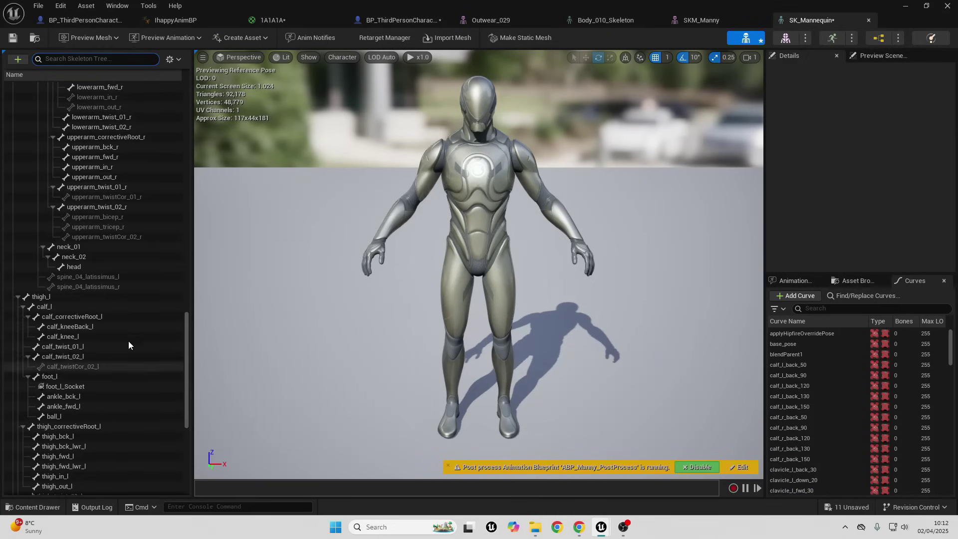
left_click(76, 268)
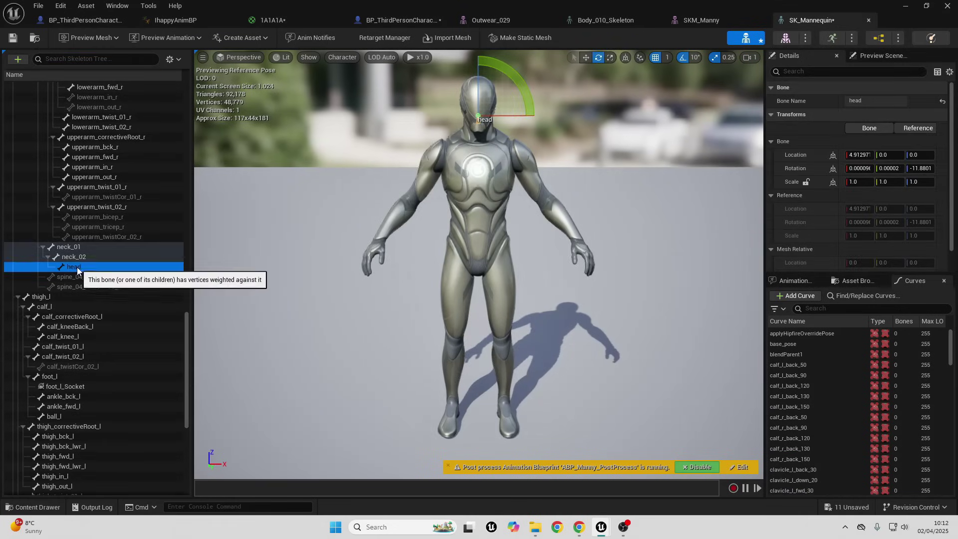
right_click(76, 268)
left_click(141, 320)
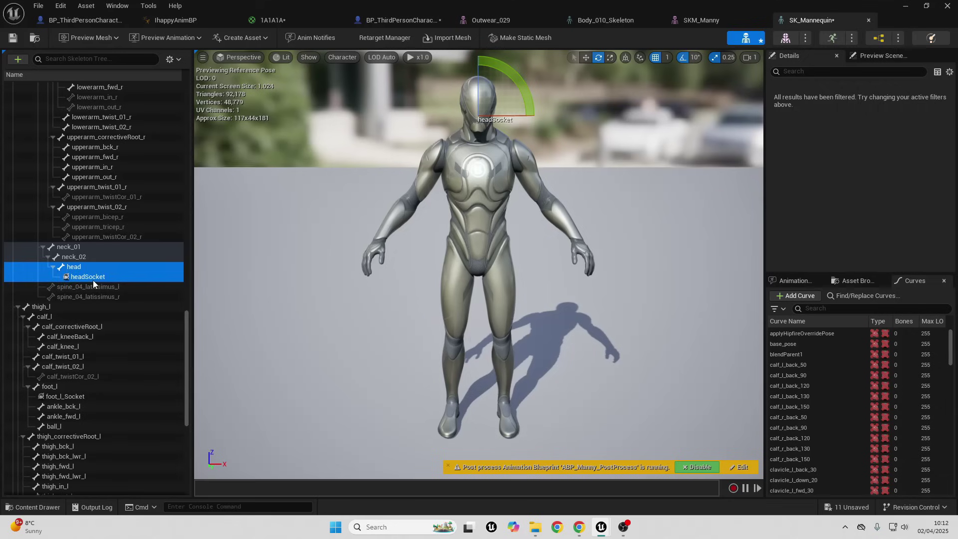
type("hat")
key("Return")
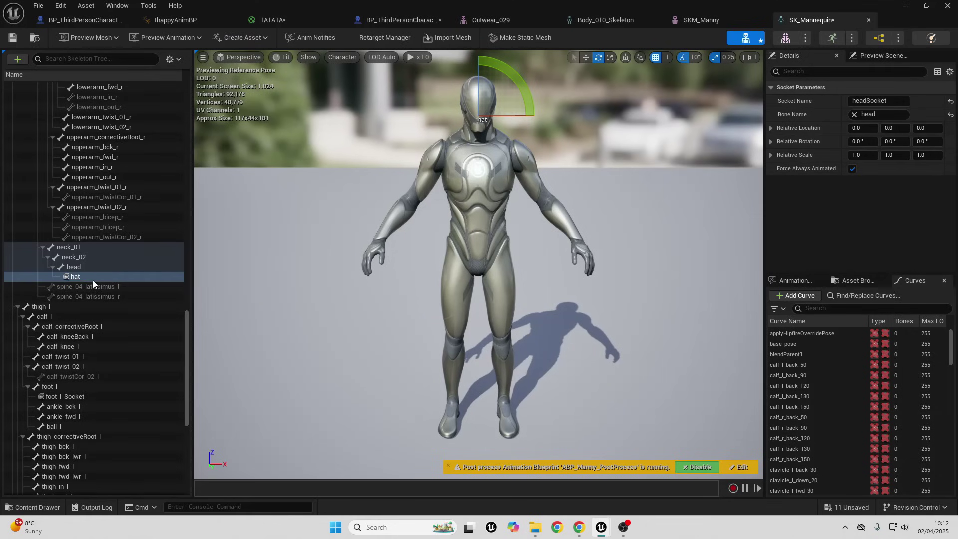
- Attach the Top_hat_01 static mesh to the hat socket as a preview asset
right_click(91, 279)
mouse_move(159, 400)
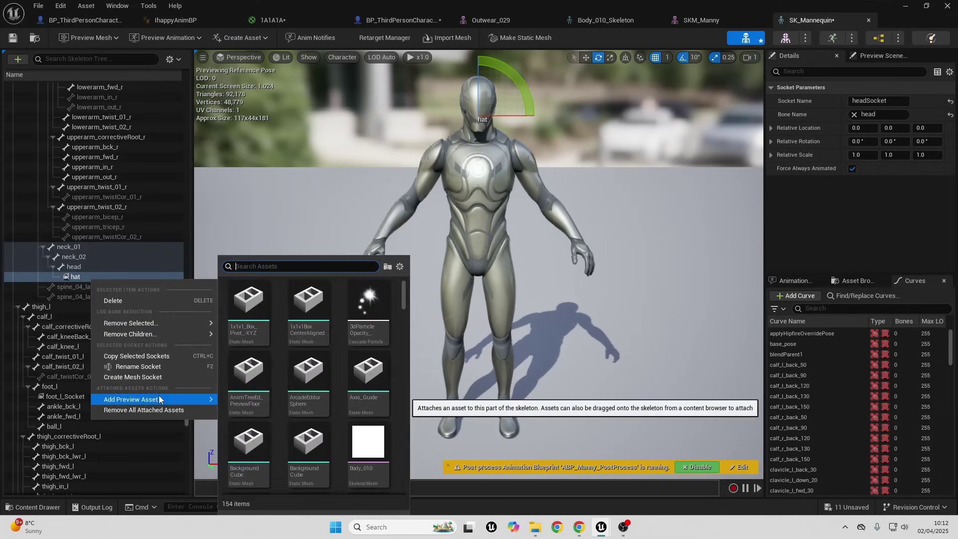
type("ha")
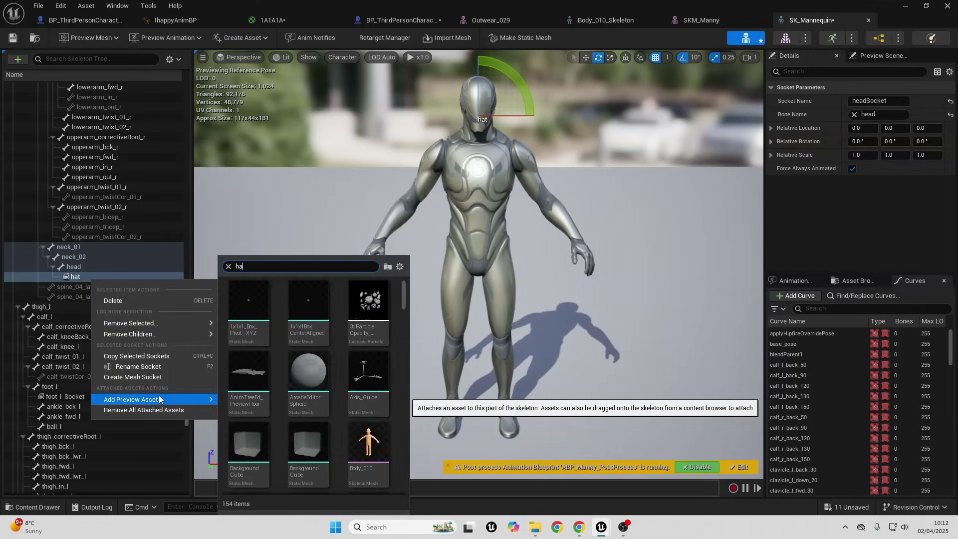
type("t")
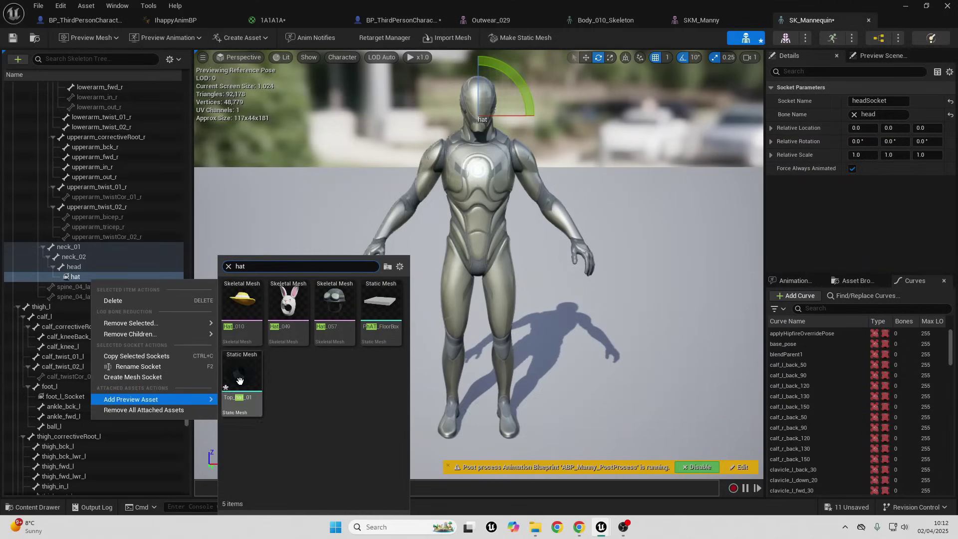
left_click(239, 381)
- Move the hat socket about 17.3 units along X, rotate it about 90° around Z and scale it to fit the mannequin's head
right_click_drag(497, 250, 543, 203)
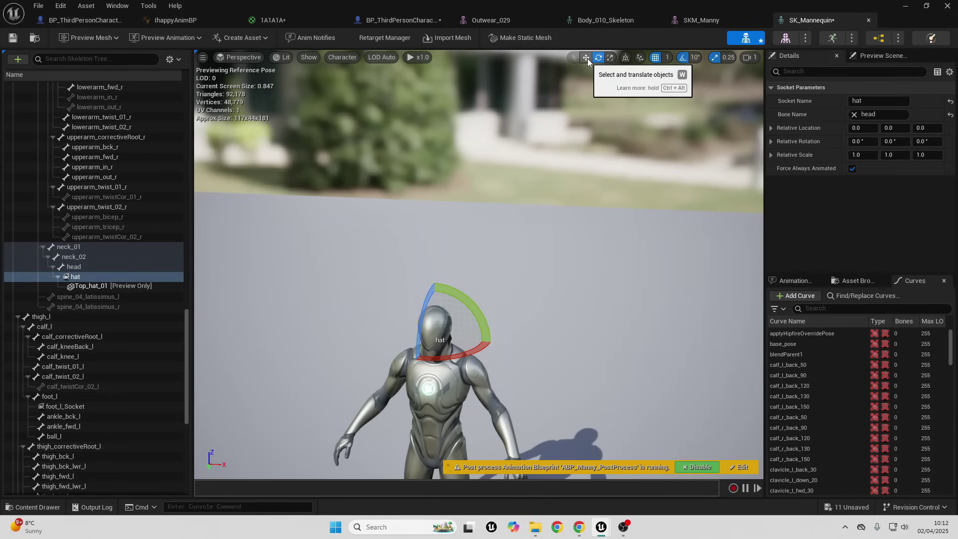
left_click_drag(452, 284, 409, 372)
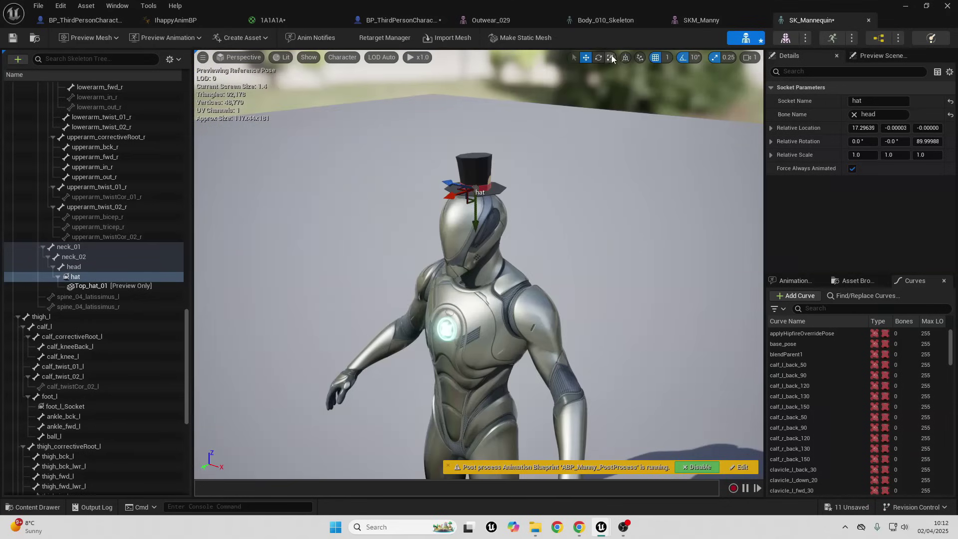
left_click(612, 59)
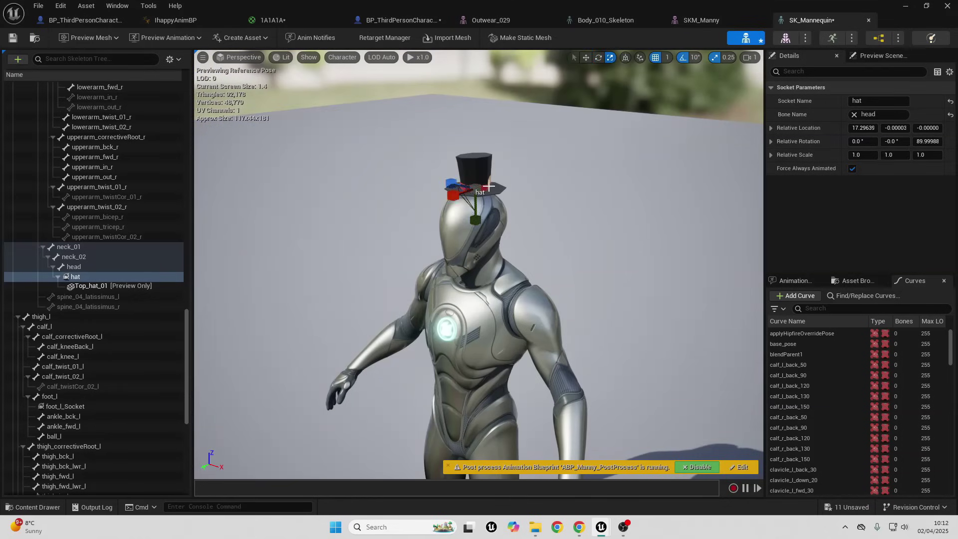
left_click_drag(474, 192, 509, 154)
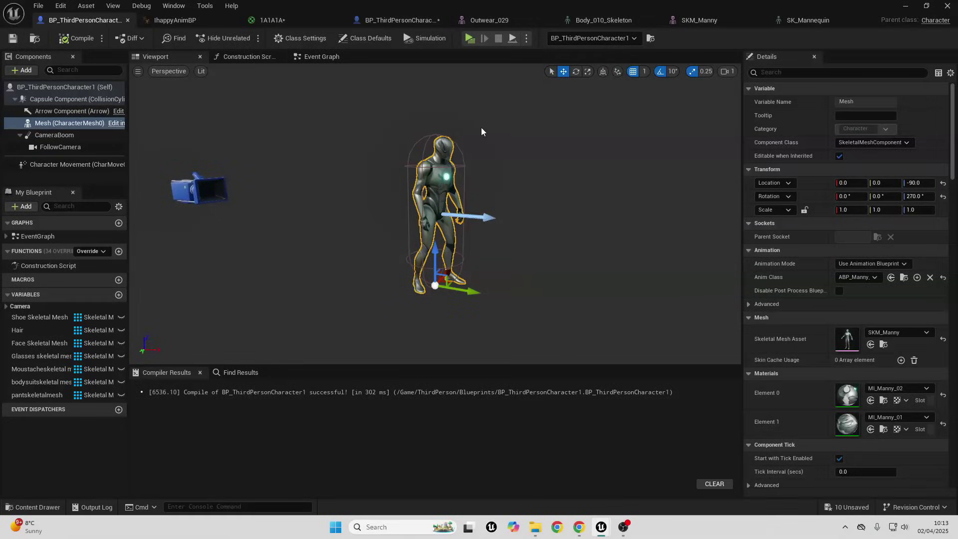
- Add a Static Mesh component named hat under the Mesh in BP_ThirdPersonCharacter1
left_click_drag(175, 150, 195, 119)
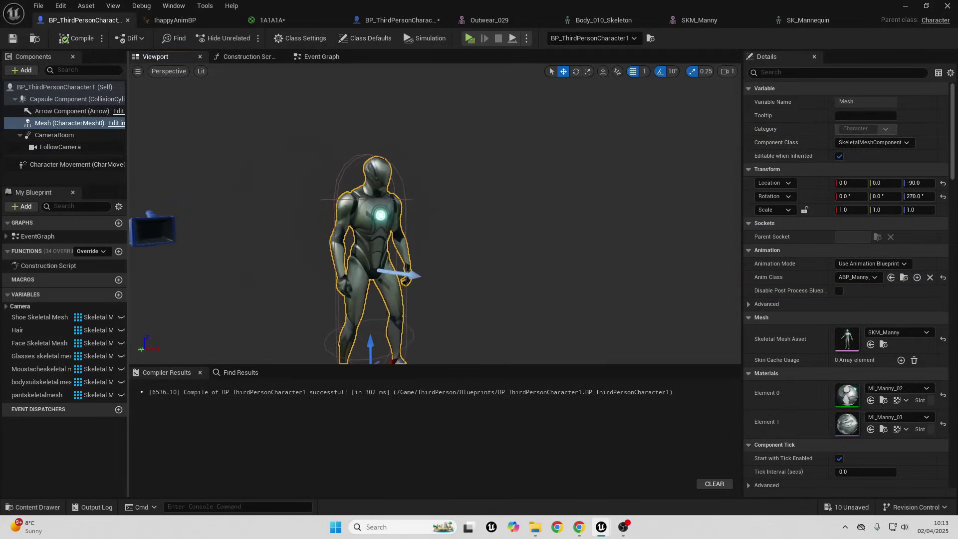
left_click(23, 70)
type("sta")
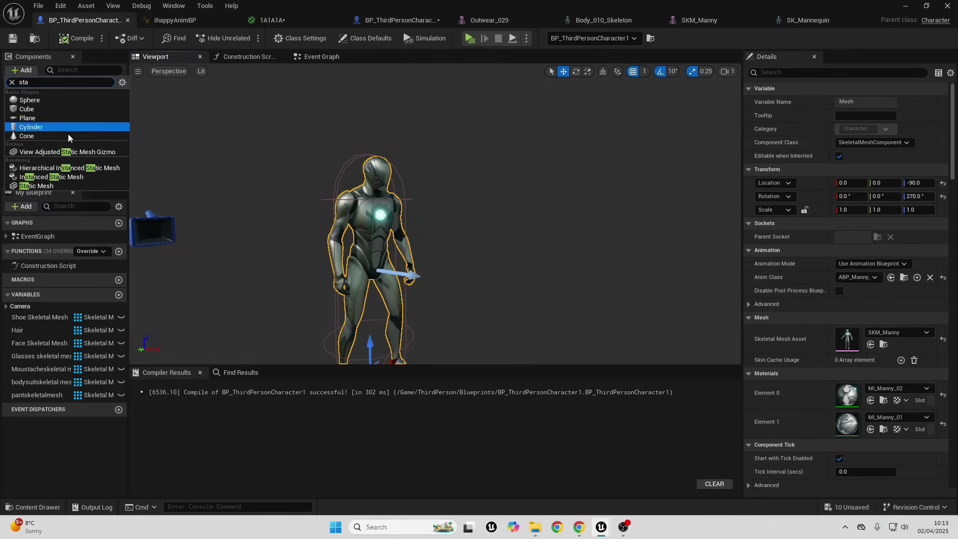
left_click(53, 184)
type("hat")
key("Return")
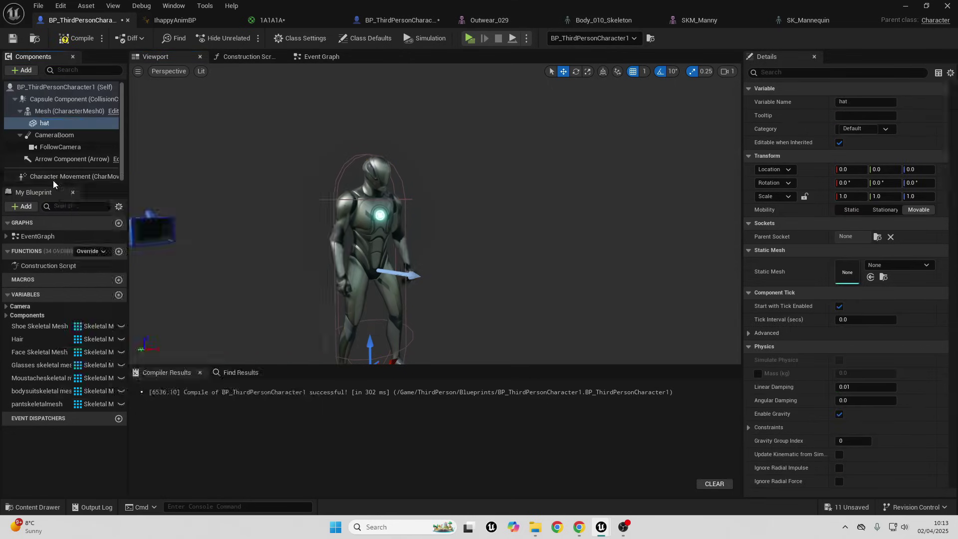
- Assign the Top_hat_01 static mesh to the hat component and focus on it
left_click(901, 266)
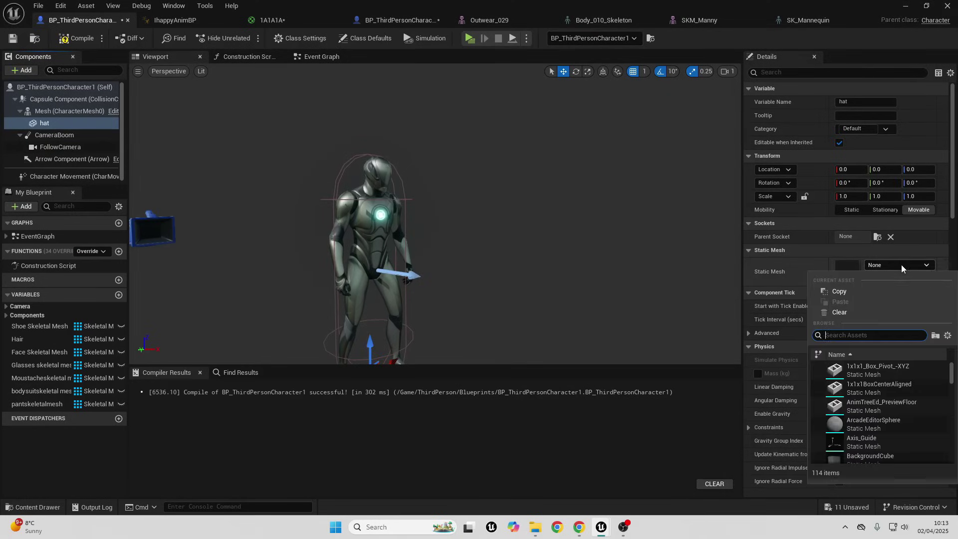
type("hat")
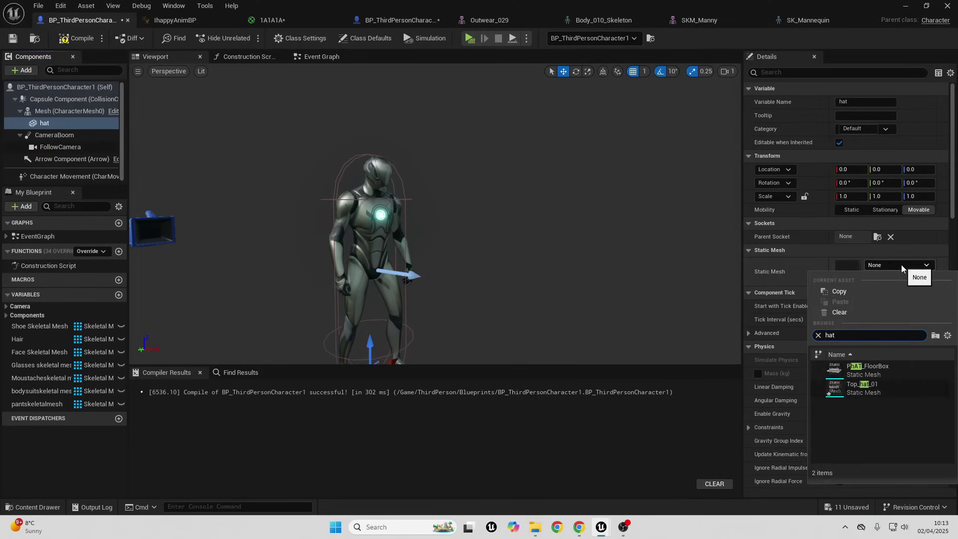
left_click(863, 387)
key("f")
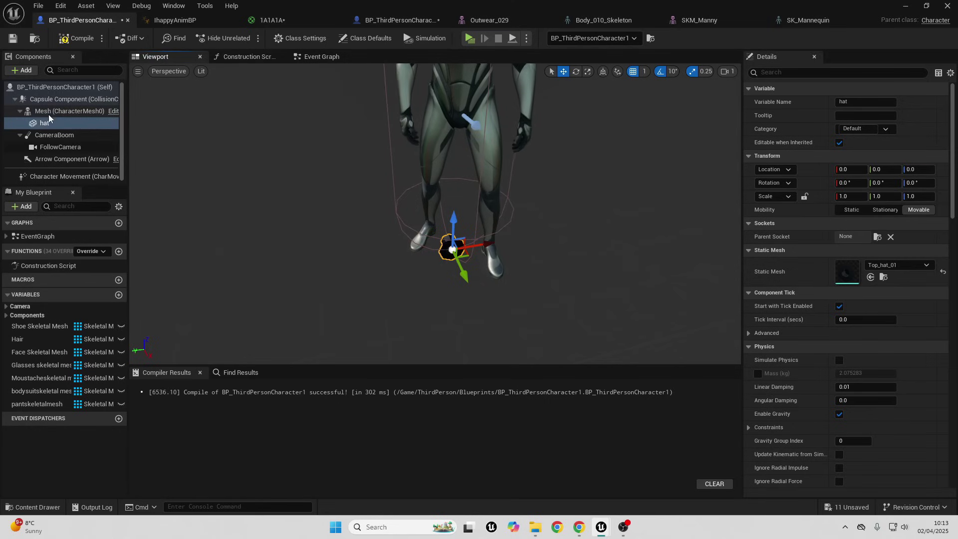
- Set the hat component's parent socket to hat
left_click(877, 238)
type("hat")
left_click(868, 262)
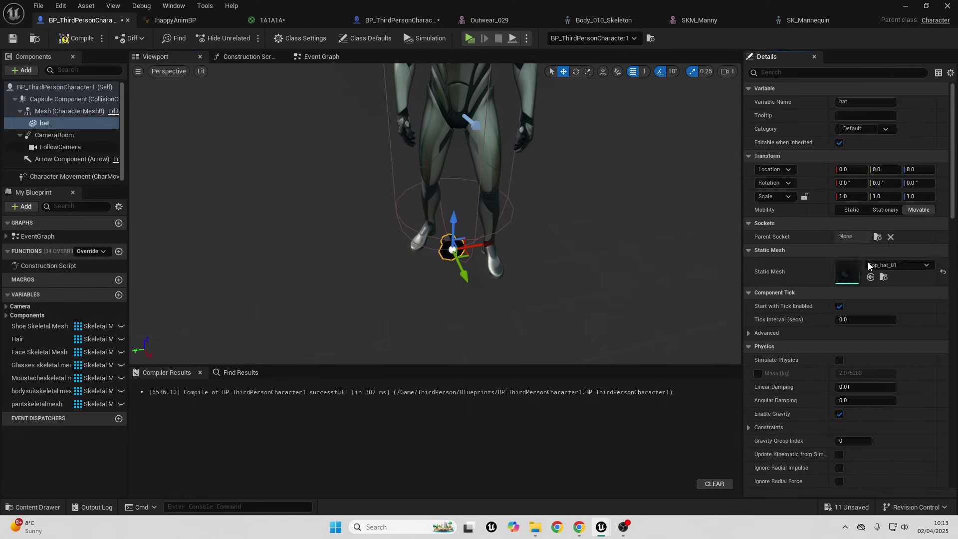
- Try moving the hat about 53.3 units along Z away from the head and reset its location to the default
scroll(558, 162, "down", 5)
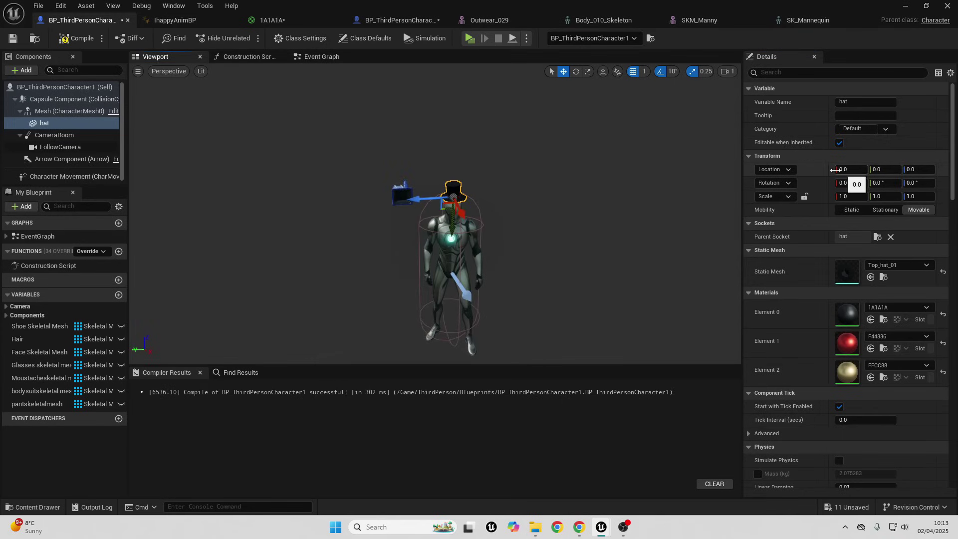
scroll(508, 156, "up", 5)
scroll(944, 173, "down", 1)
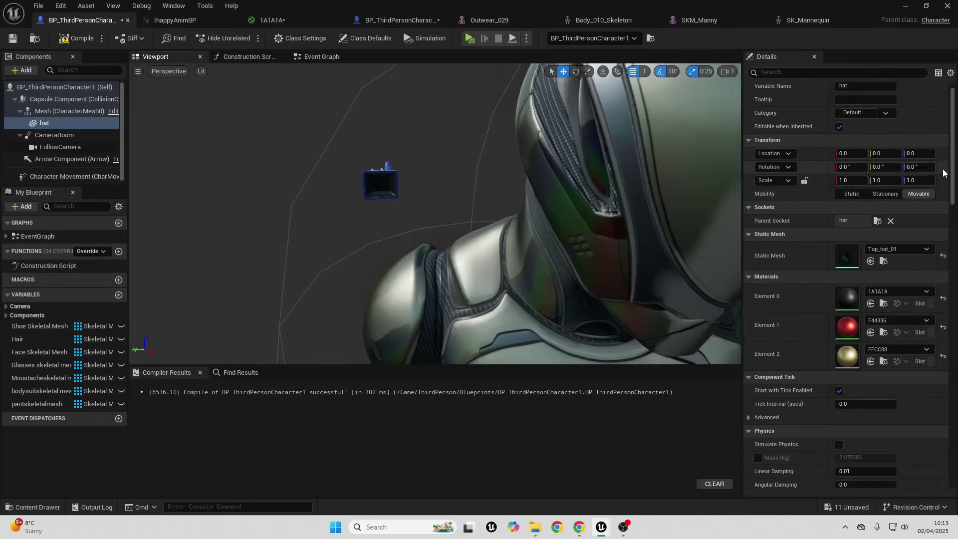
scroll(943, 170, "down", 1)
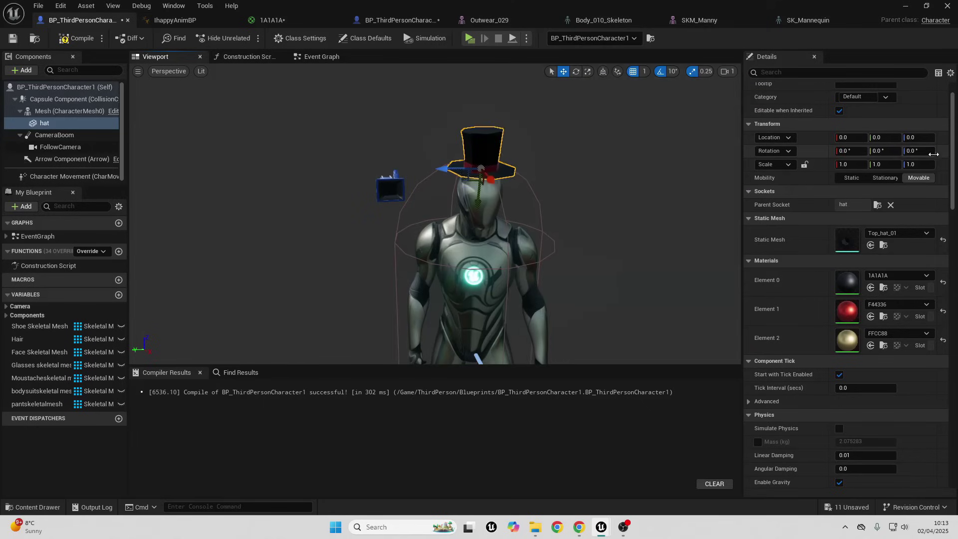
left_click_drag(455, 171, 220, 175)
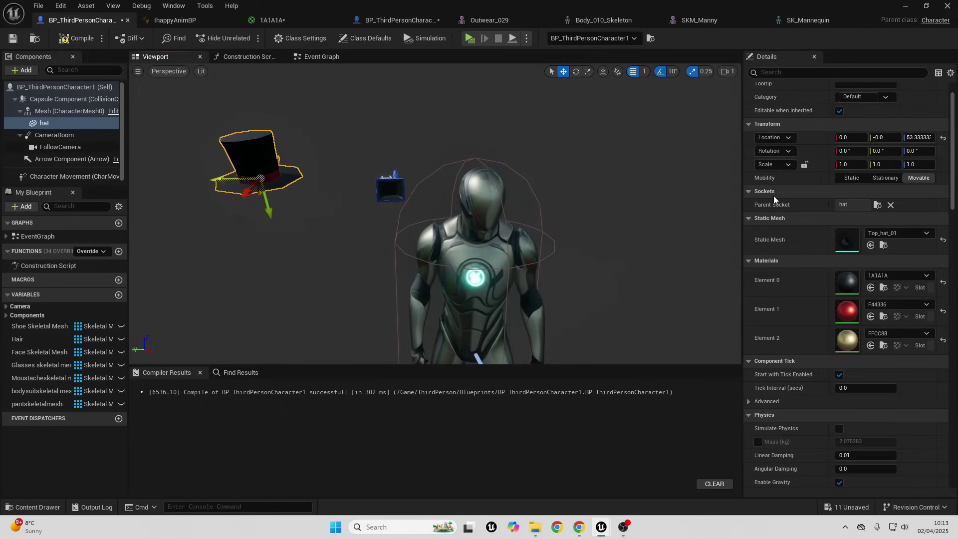
left_click(944, 138)
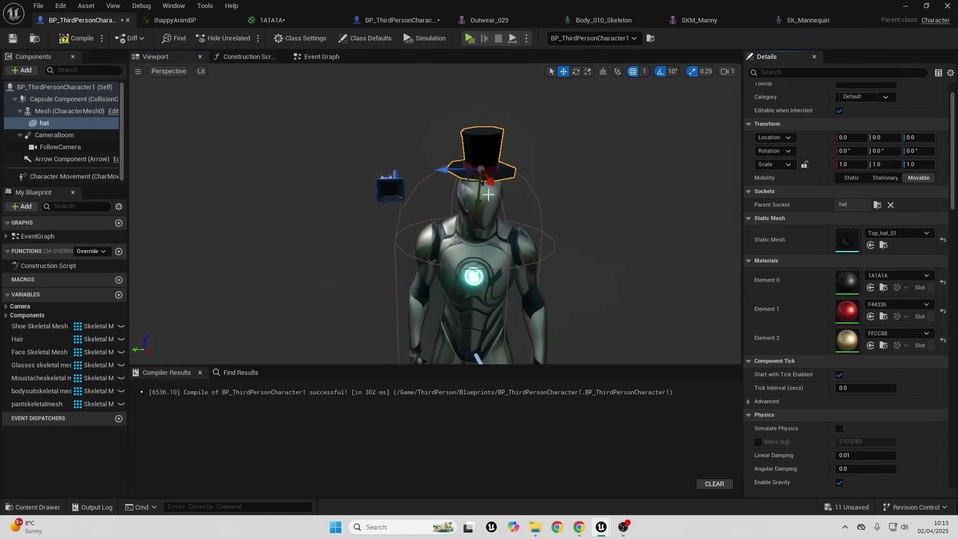
- Set the hat component's collision preset to NoCollision
scroll(856, 264, "down", 8)
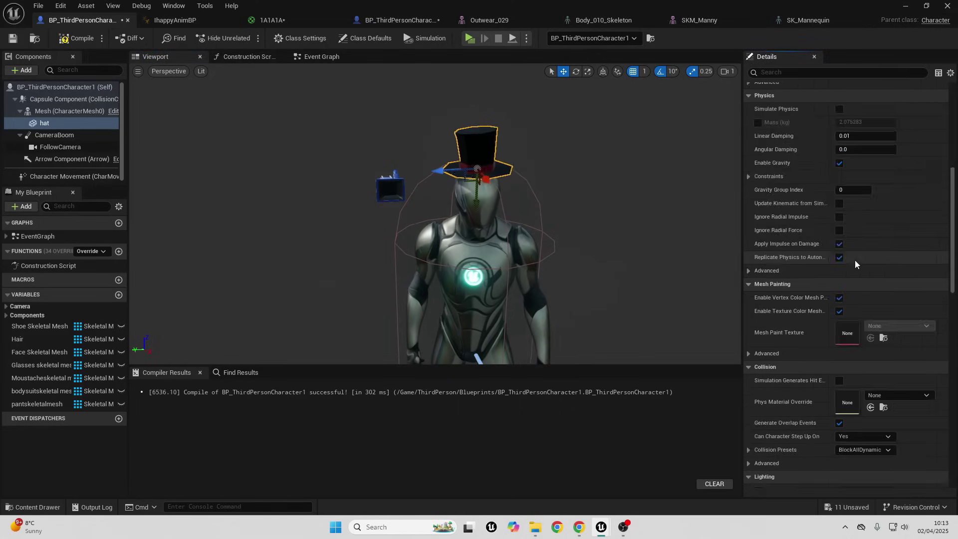
scroll(856, 265, "down", 4)
left_click(864, 291)
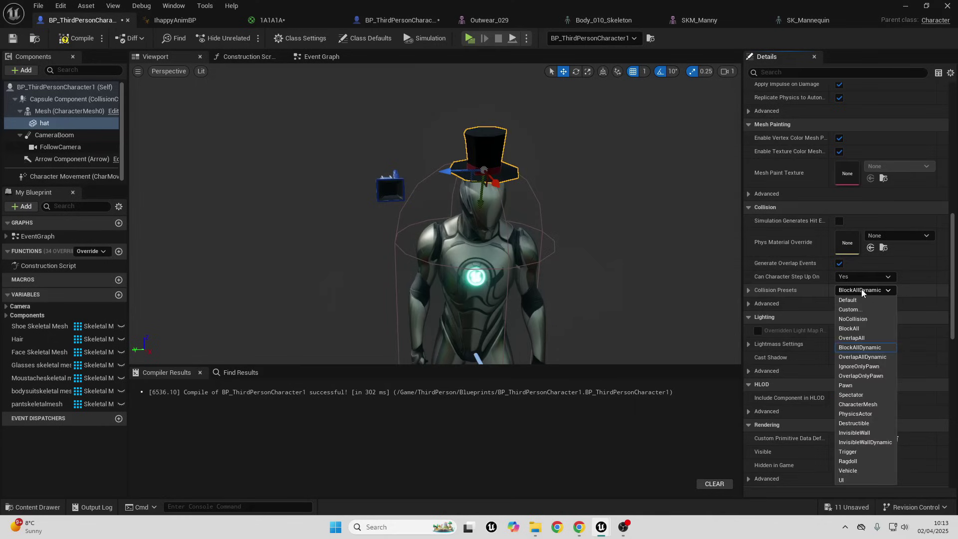
left_click(852, 320)
left_click(398, 213)
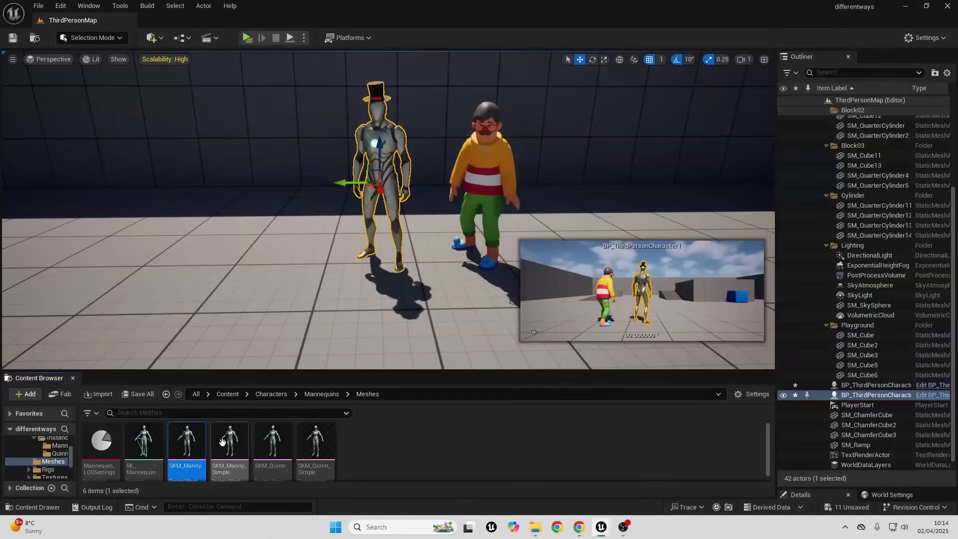
- Play the ThirdPersonMap level, run and jump with the top-hatted character to check the attachment, and stop the session
left_click(906, 5)
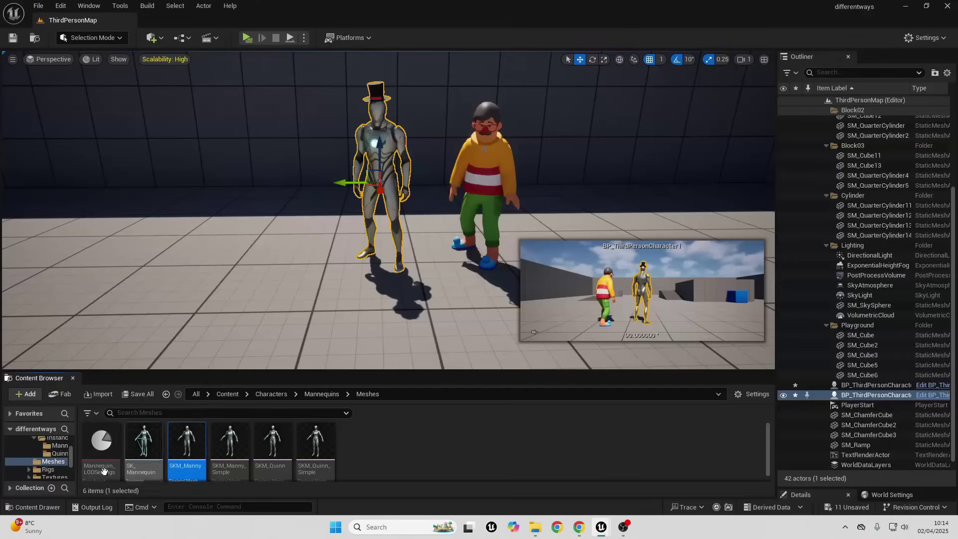
scroll(70, 474, "down", 3)
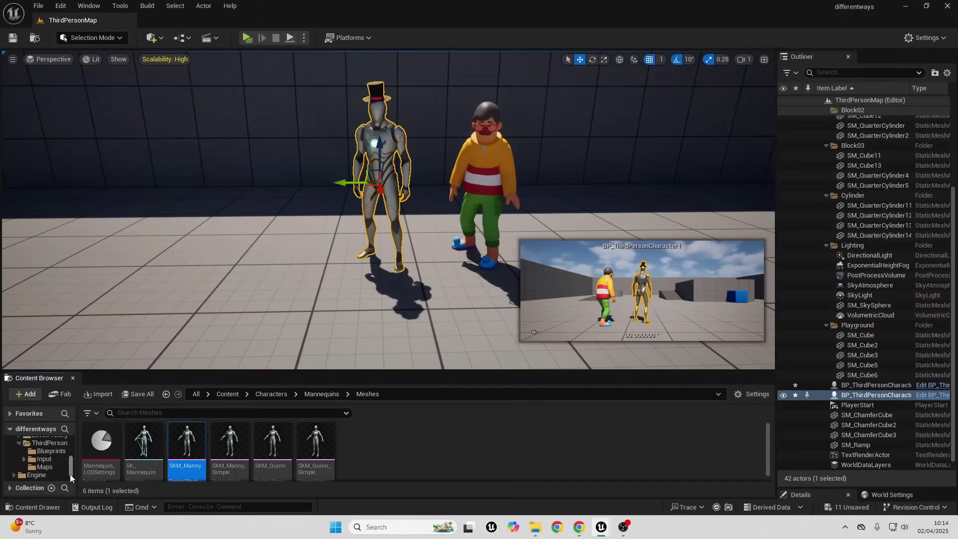
left_click(247, 38)
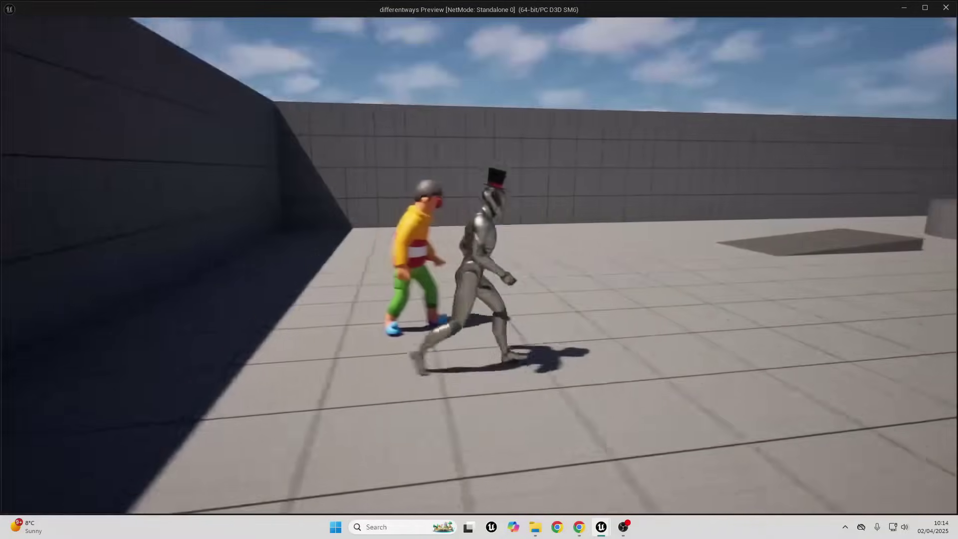
key("w")
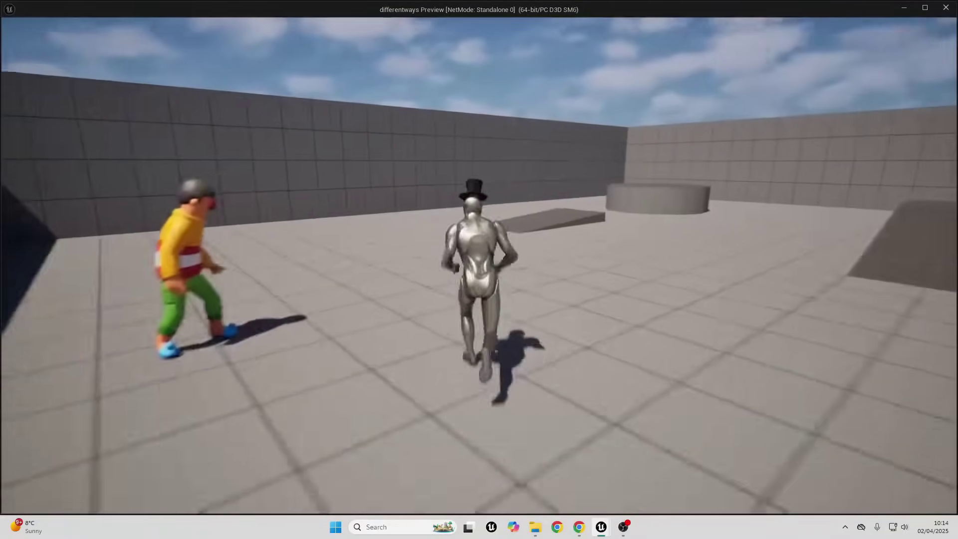
key("w")
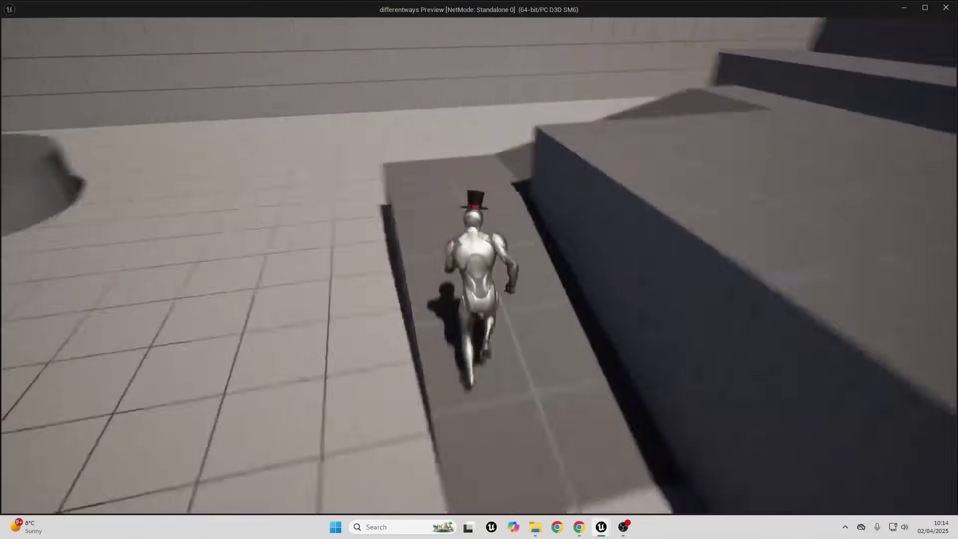
key("w")
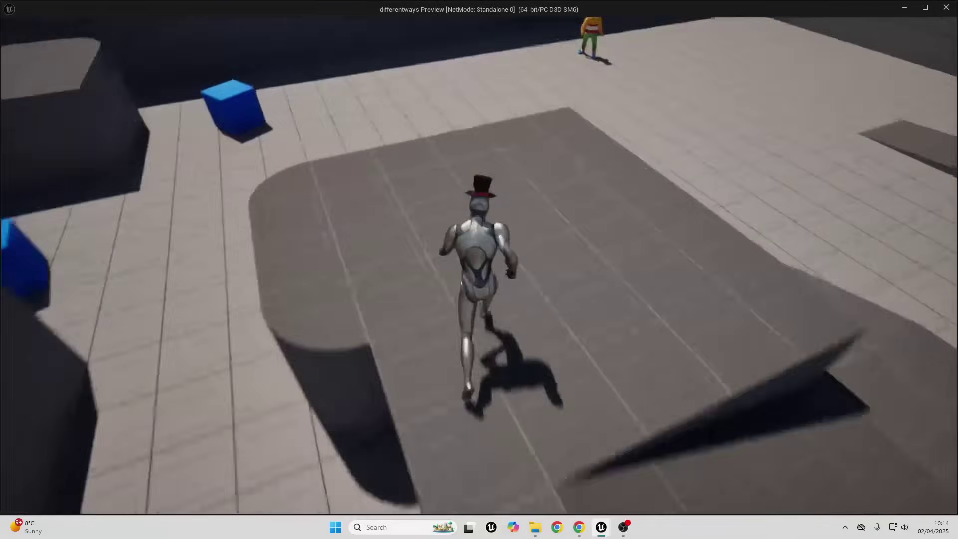
key("w")
key("space")
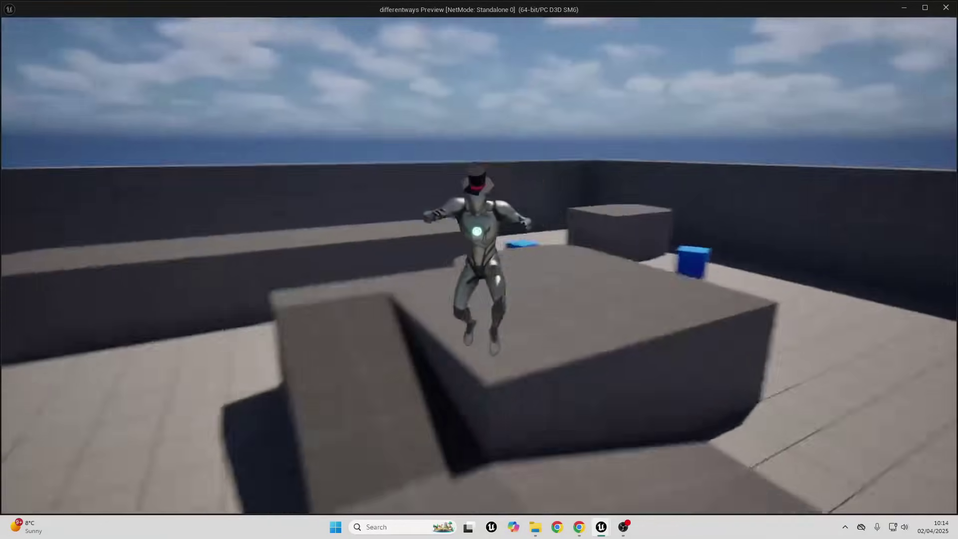
key("w")
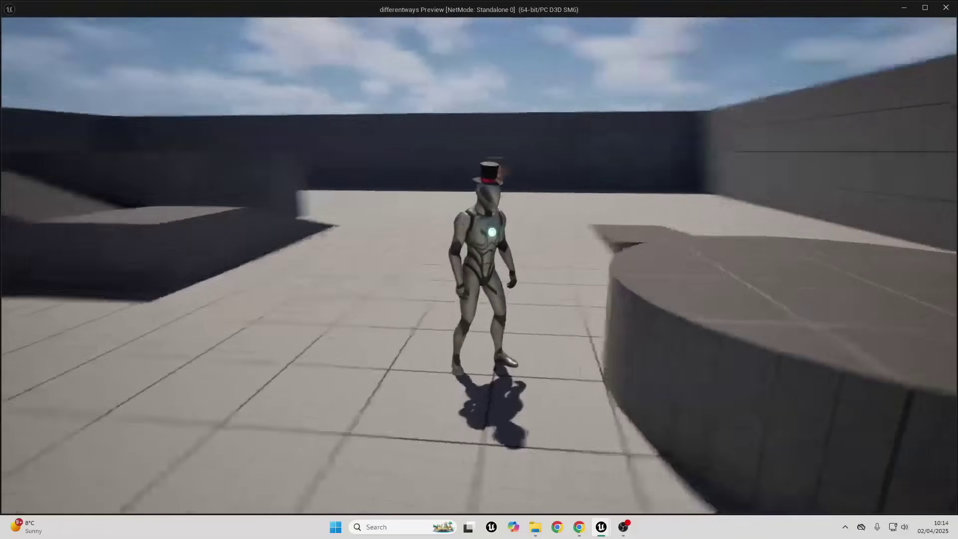
key("w")
key("Escape")
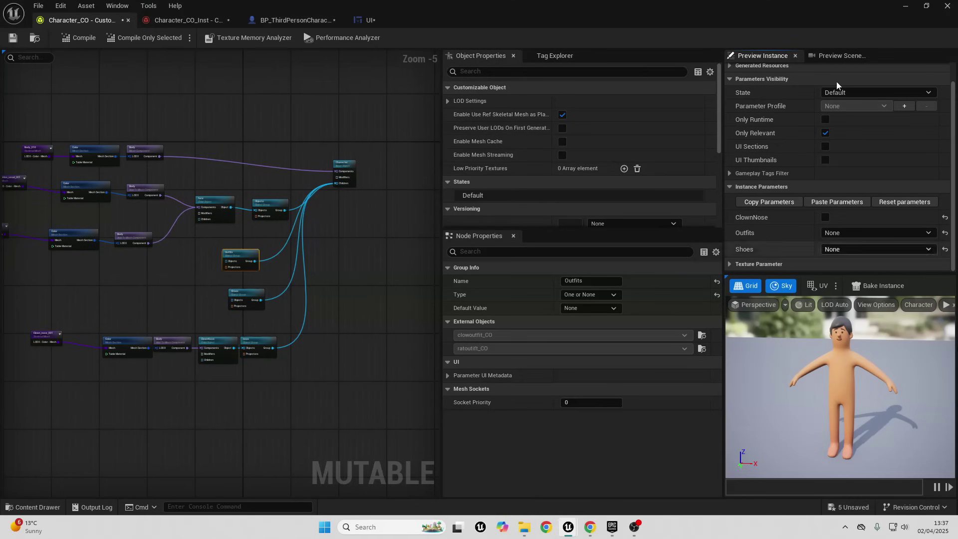
- Look up the Mutable plugin in the level editor's plugin list by searching for muta, and close the list
left_click(907, 5)
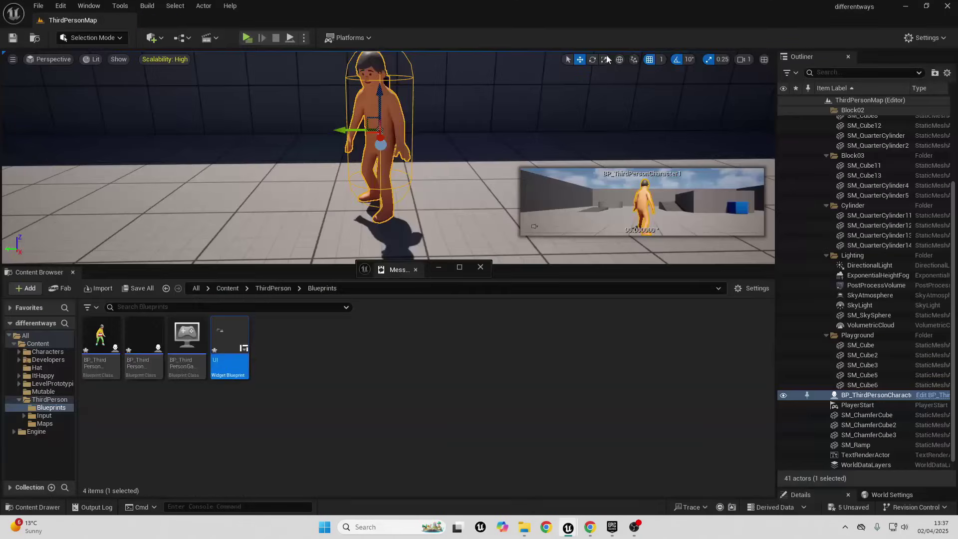
left_click(61, 6)
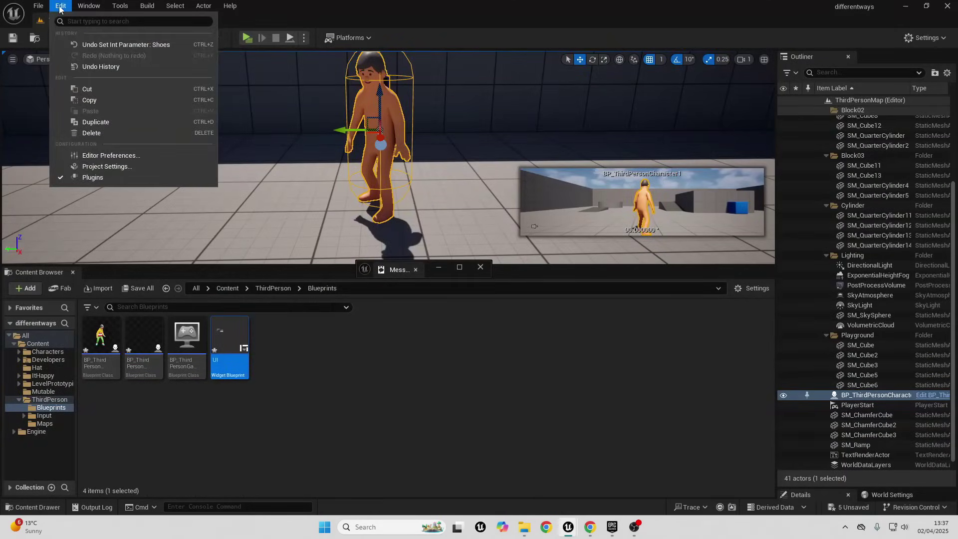
left_click(78, 178)
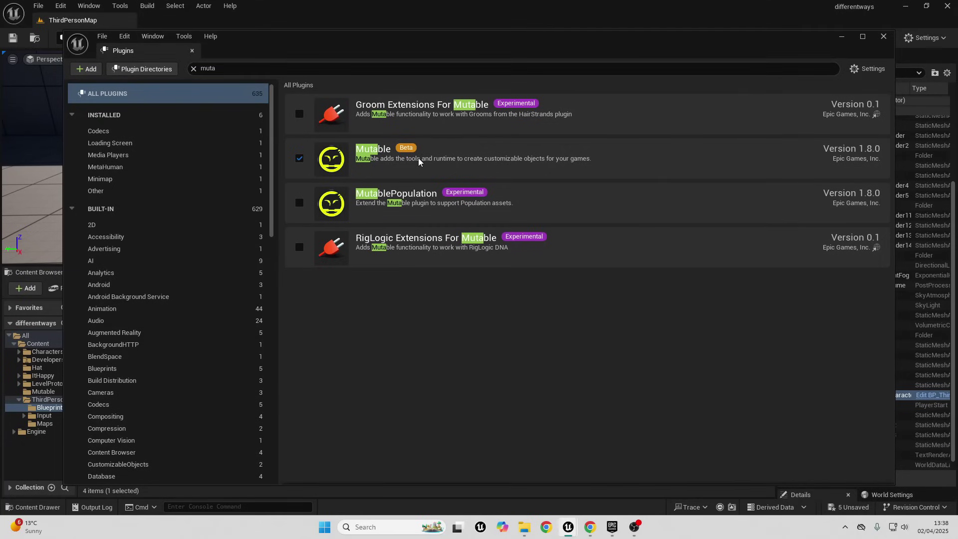
left_click(878, 38)
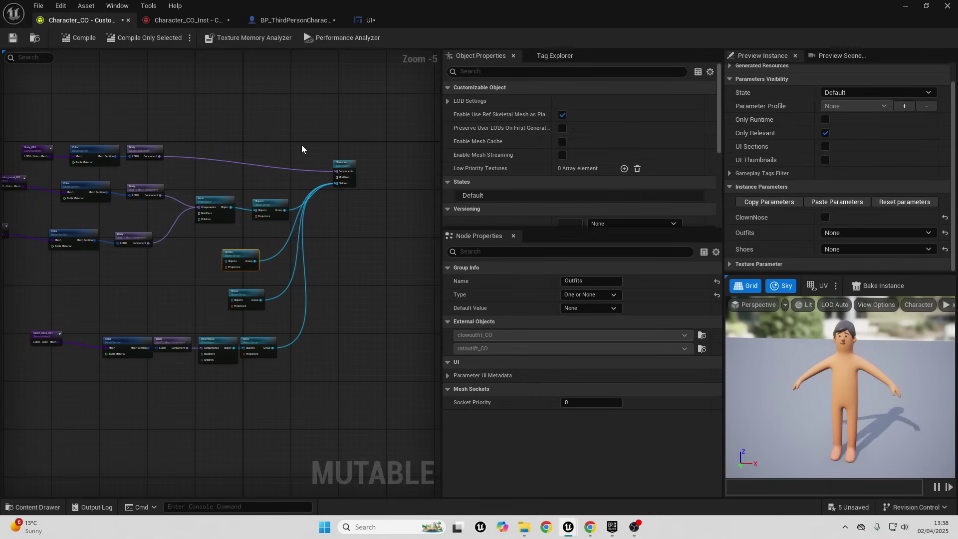
- Try ClownNose and the Clown outfit in the Character_CO preview instance, and set Outfits to RatOutfit and Shoes to Sneakers
left_click(826, 217)
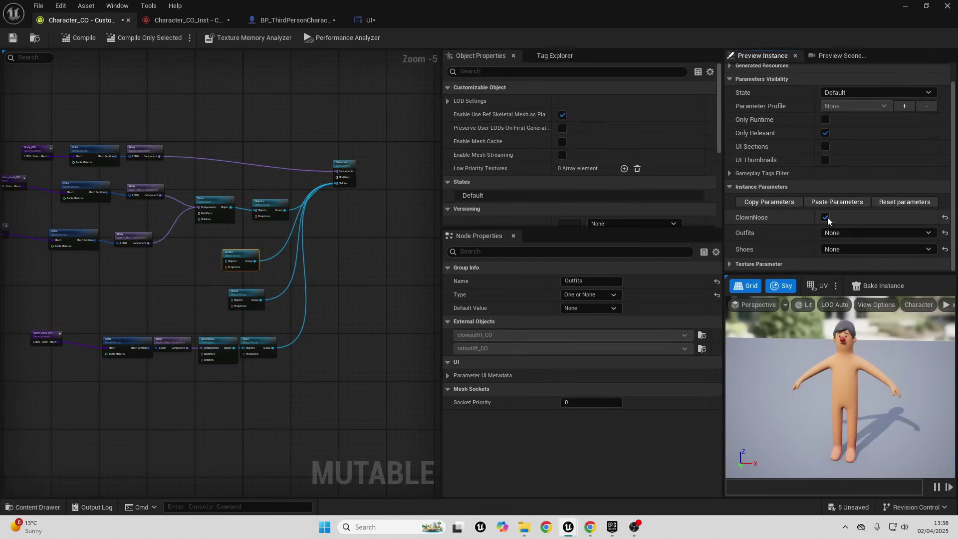
left_click(827, 218)
left_click(870, 235)
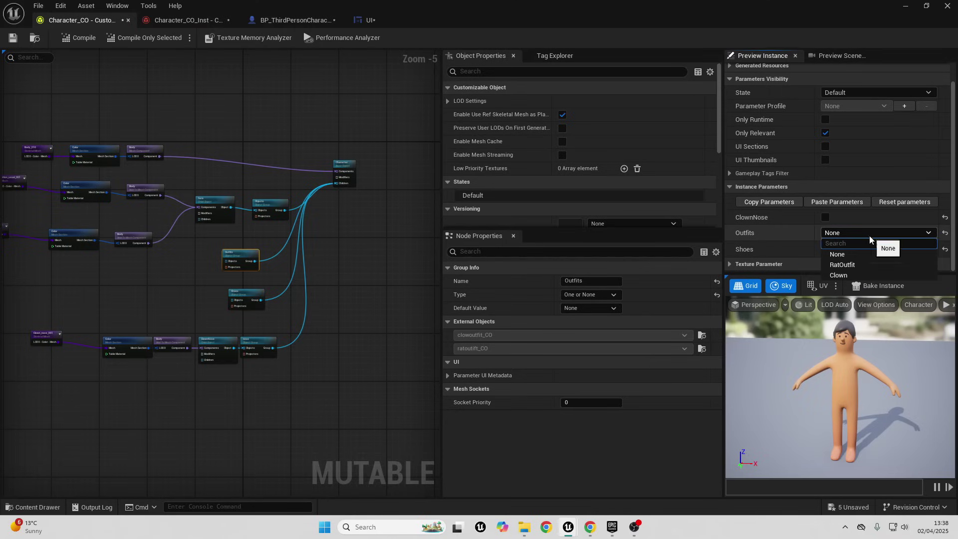
left_click(858, 275)
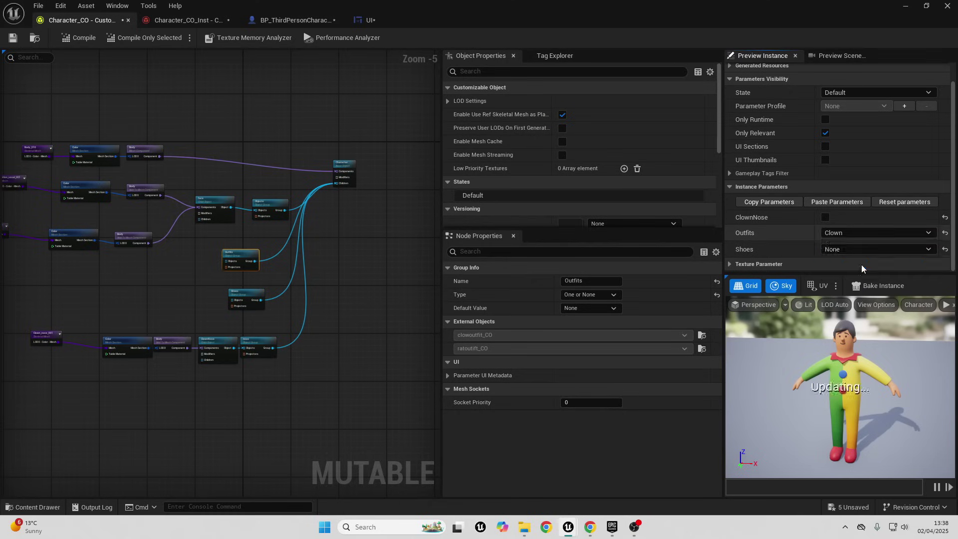
left_click(861, 248)
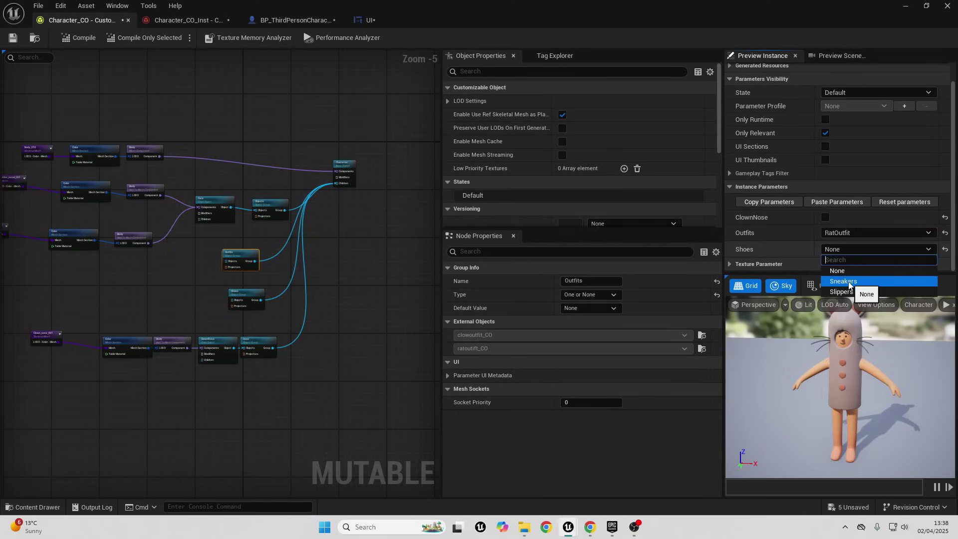
left_click(849, 281)
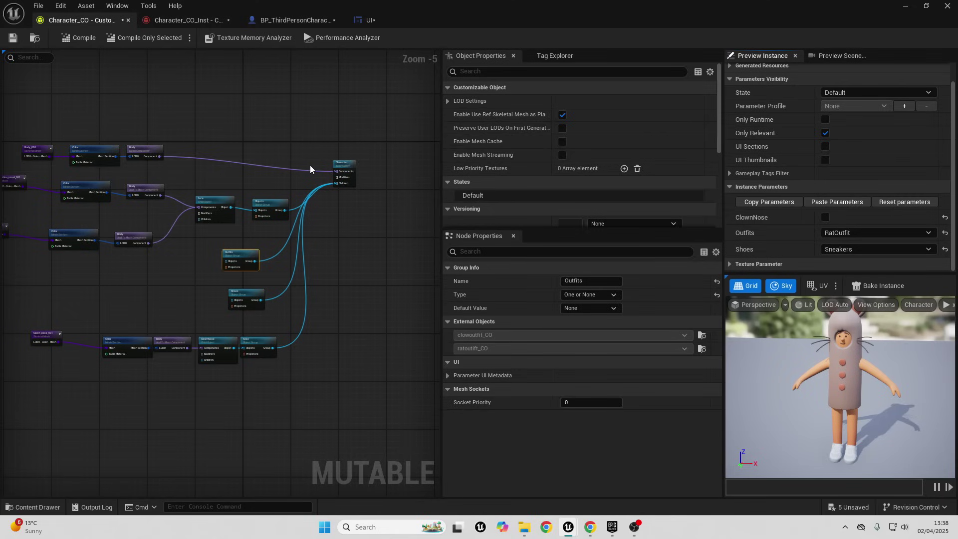
- Open Character_CO_Inst and switch its ClownNose parameter on and off again
left_click(187, 20)
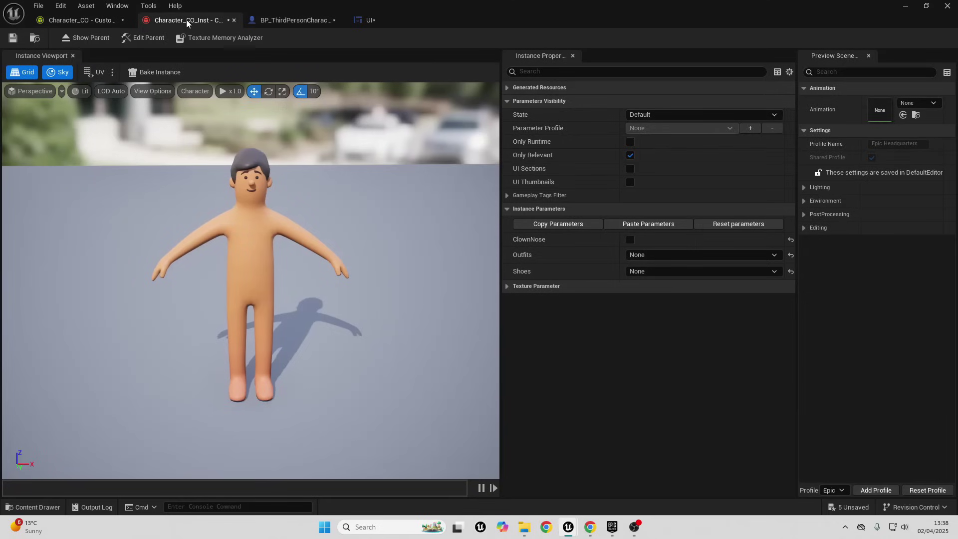
left_click(630, 240)
left_click(630, 239)
- Compare the components of BP_ThirdPersonCharacter1 with the modular meshes of BP_ThirdPersonCharacter, and inspect the CustomizableSkeletal component's settings
left_click(302, 20)
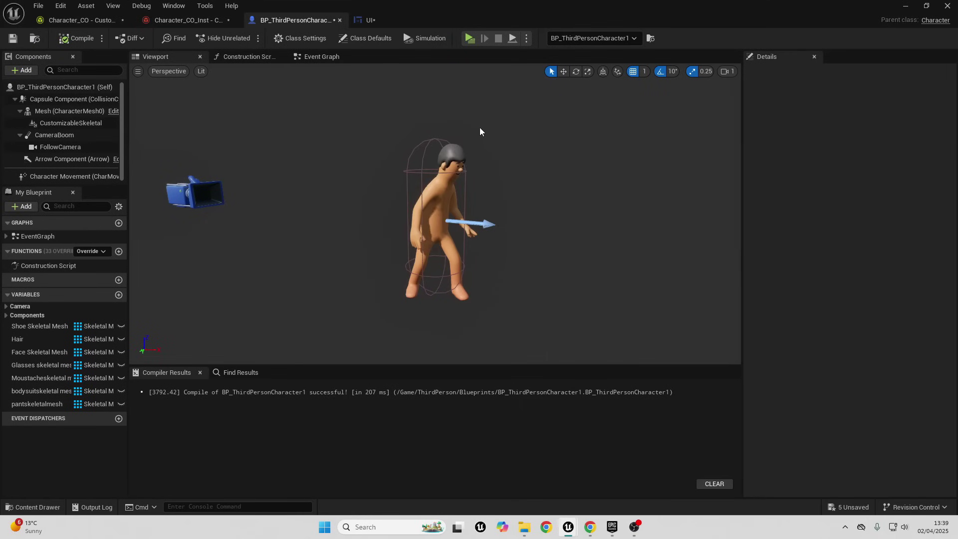
left_click(443, 208)
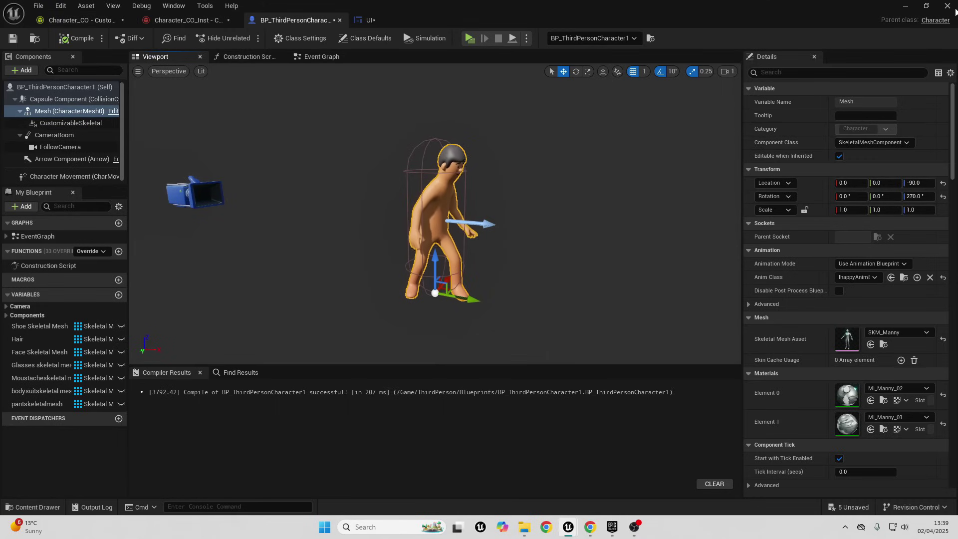
left_click(435, 188)
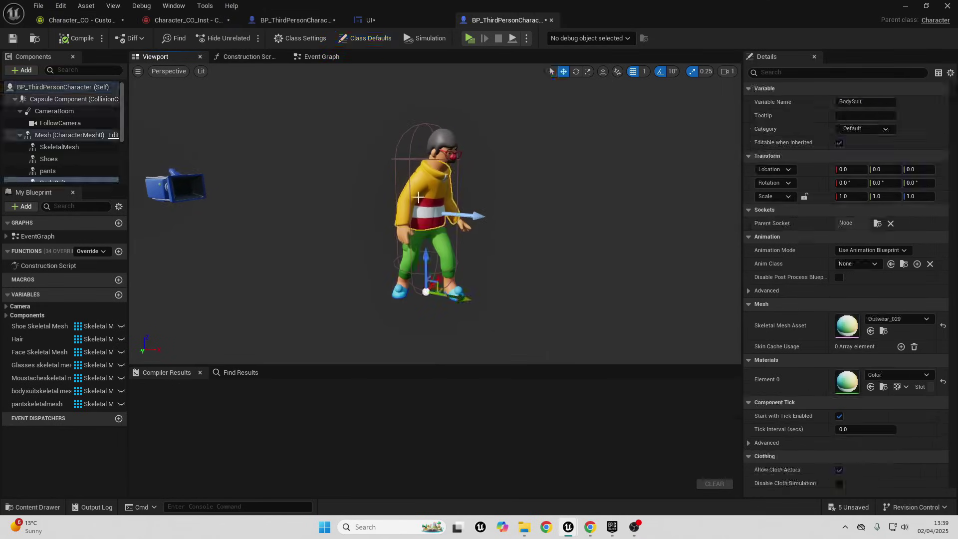
scroll(67, 148, "down", 2)
scroll(66, 148, "down", 2)
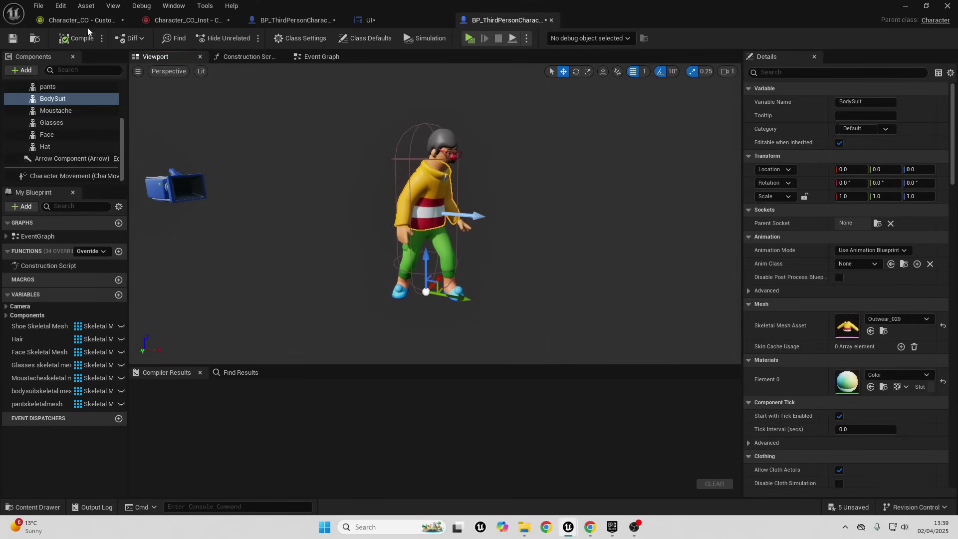
left_click(277, 23)
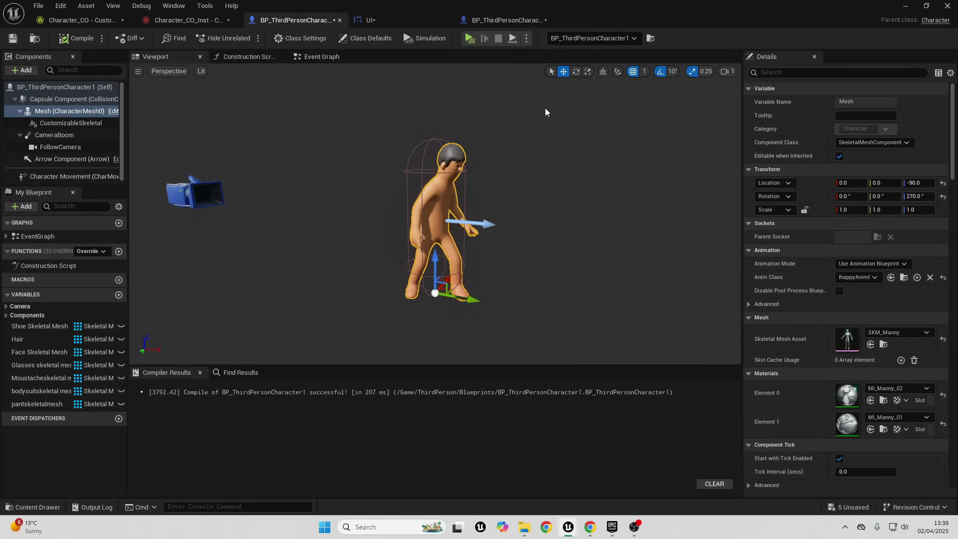
left_click(76, 124)
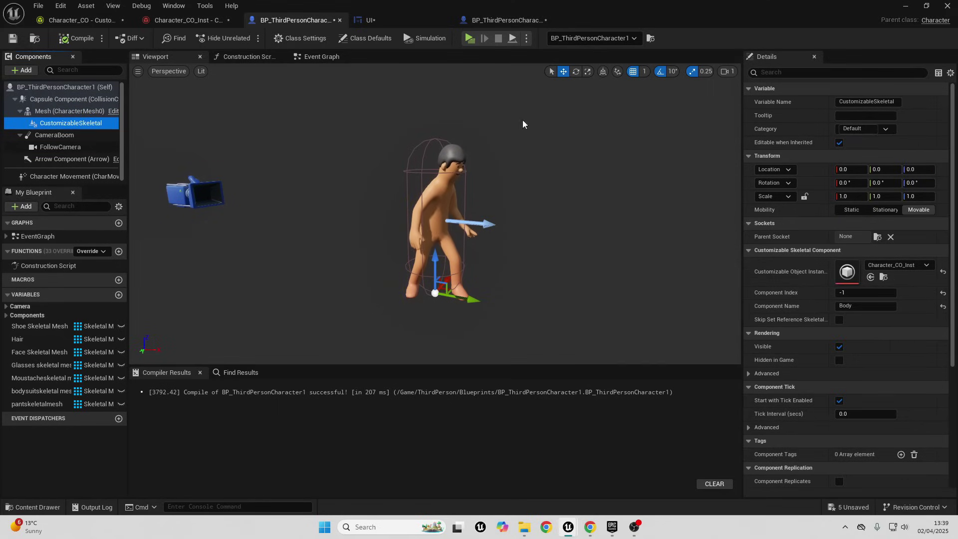
- Play the level, try the in-game Clown Nose option and set Outfit to Rat
left_click(471, 38)
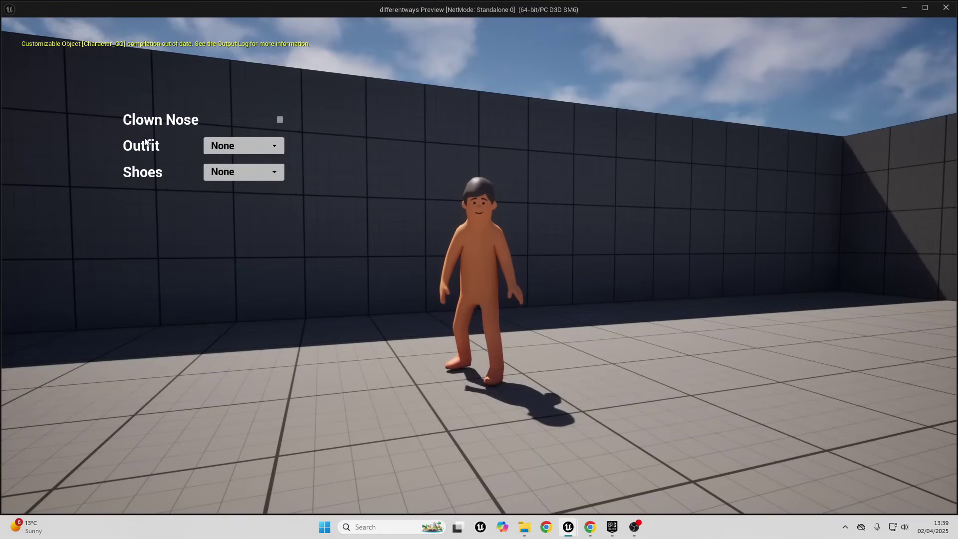
left_click(279, 120)
left_click(244, 146)
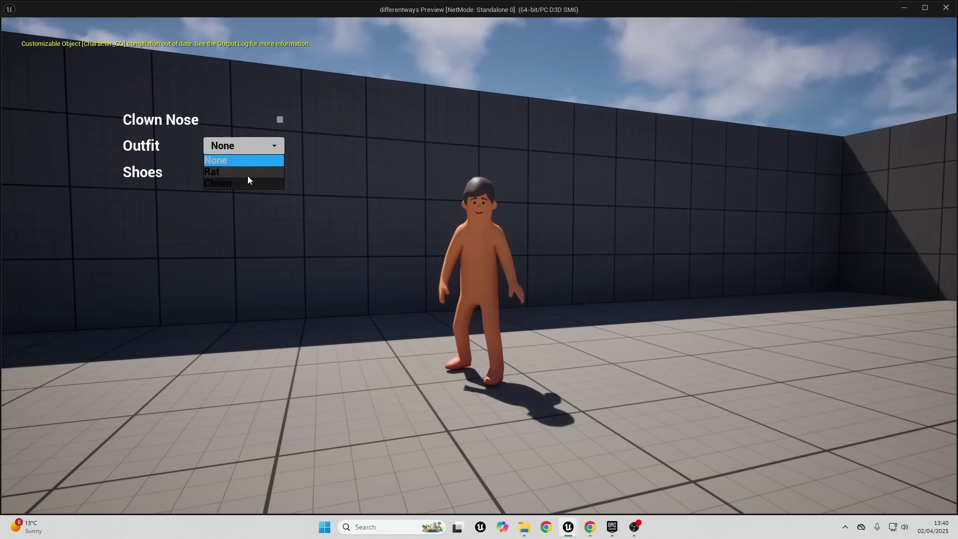
left_click(248, 176)
- Switch the in-game Outfit to Clown and back to Rat, and set Shoes to Slippers
left_click(265, 148)
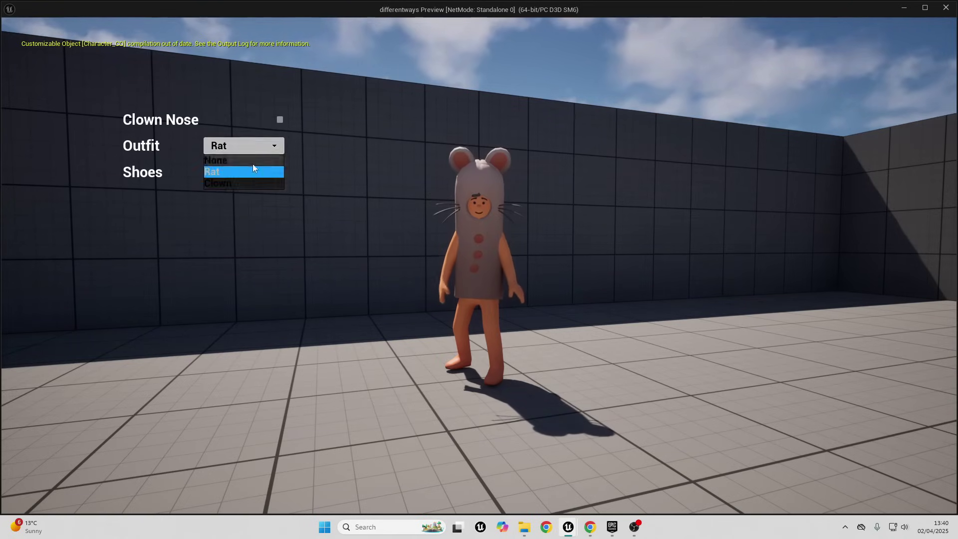
left_click(250, 184)
left_click(244, 147)
left_click(245, 172)
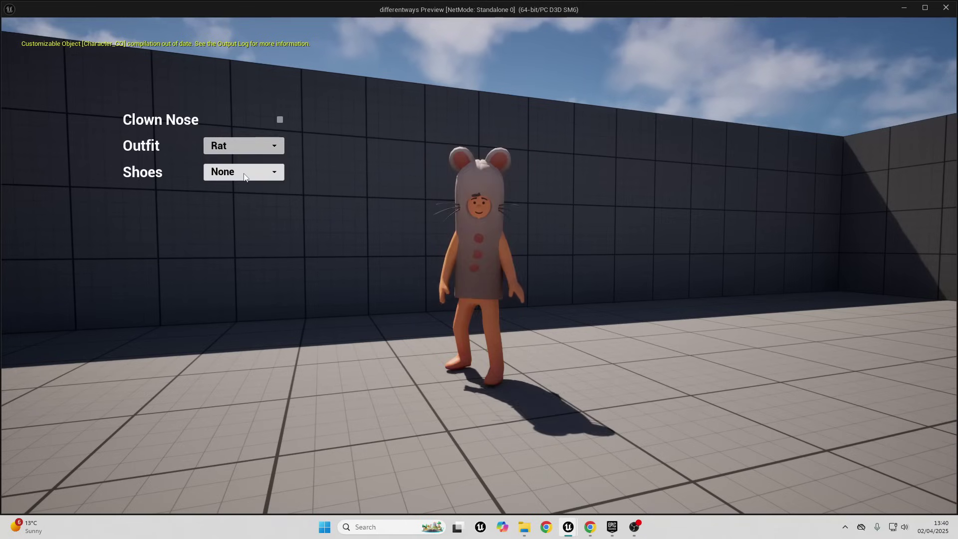
left_click(244, 175)
left_click(246, 198)
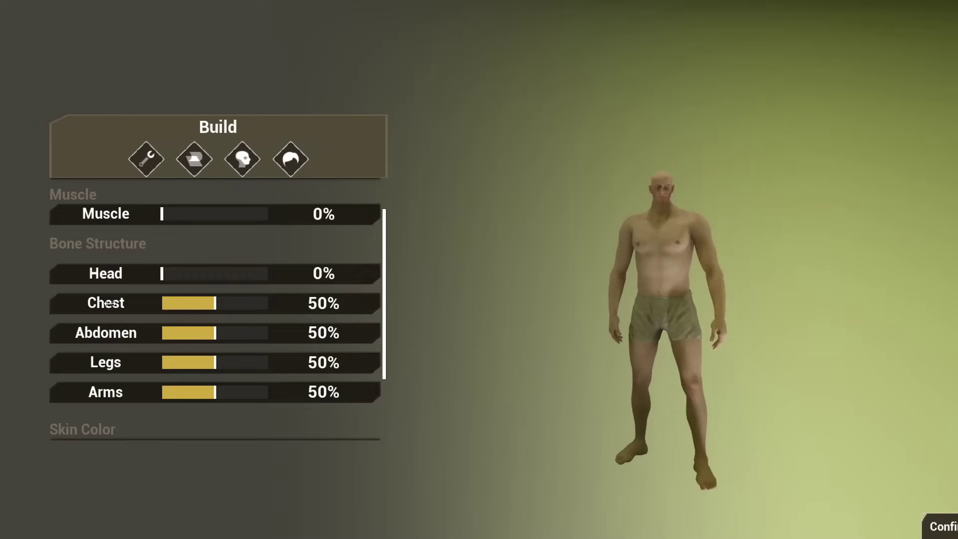
- Adjust the Build bone structure in the character creator: Head about 43%, Chest 54%, Abdomen 49% and Legs 60%
left_click_drag(162, 274, 400, 317)
left_click_drag(235, 336, 231, 392)
left_click_drag(255, 325, 235, 292)
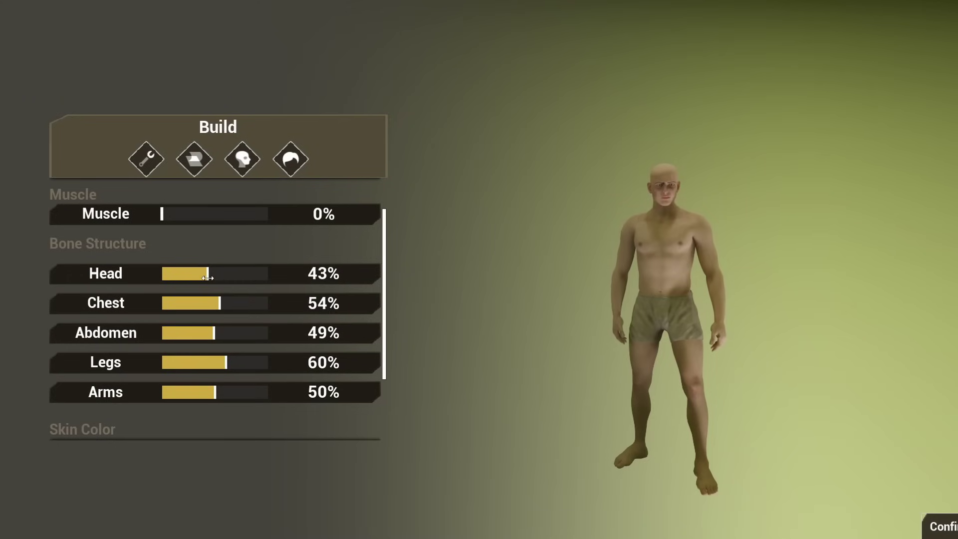
- Lower the Red, Blue and Green skin colour values, and raise Face Fat in the Face section's facial structure
scroll(253, 343, "down", 2)
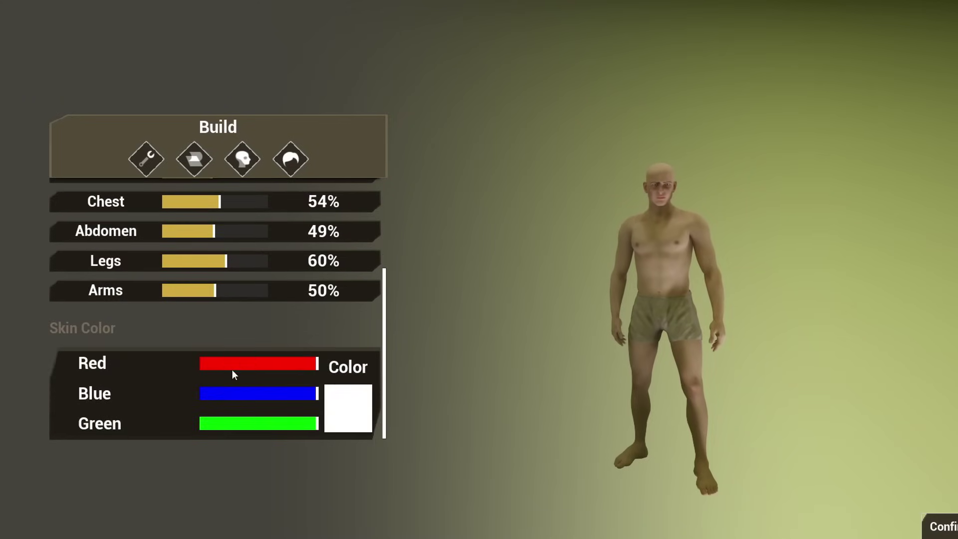
left_click_drag(293, 363, 224, 369)
left_click_drag(283, 396, 227, 395)
left_click_drag(301, 425, 248, 436)
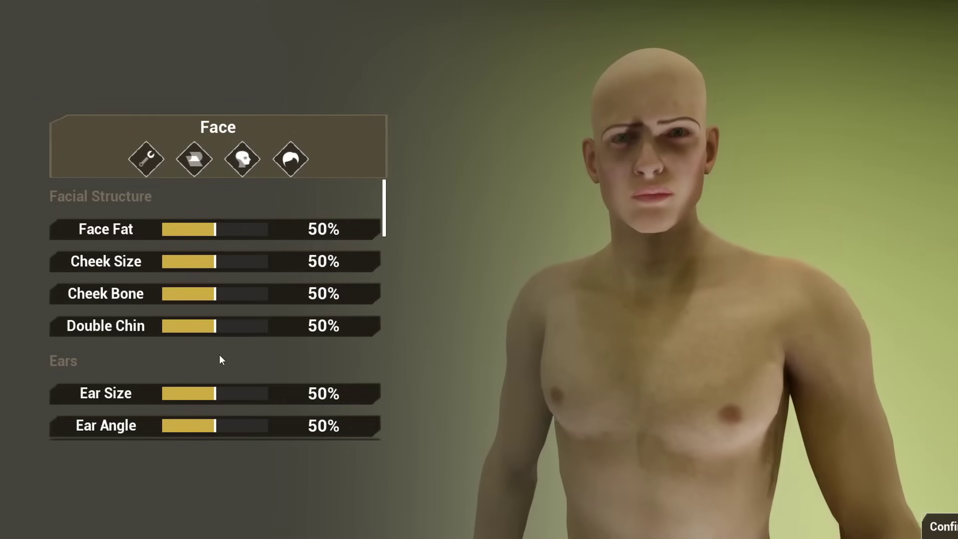
left_click_drag(214, 230, 269, 229)
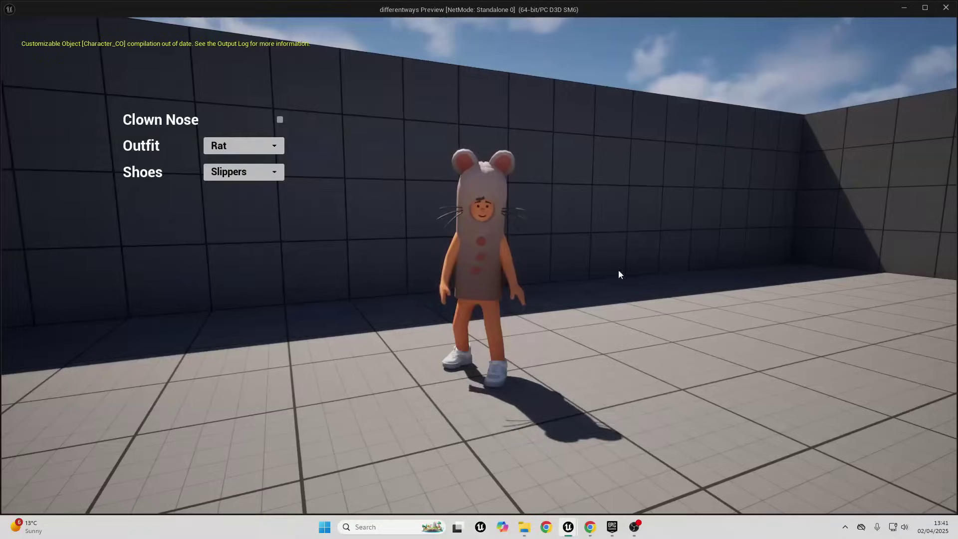
- Walk the rat-costumed character around the level preview to view the outfit and shoes in motion
left_click(619, 274)
key("w")
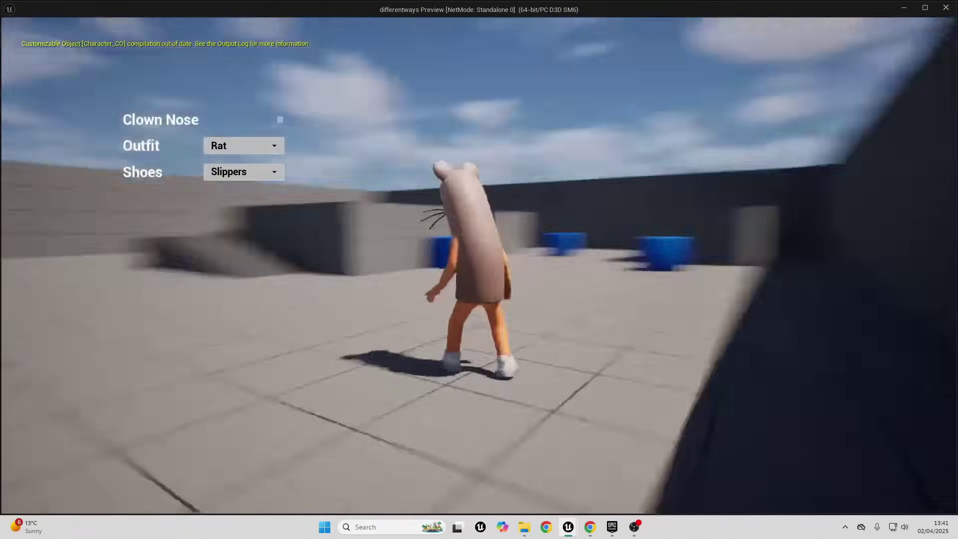
key("s")
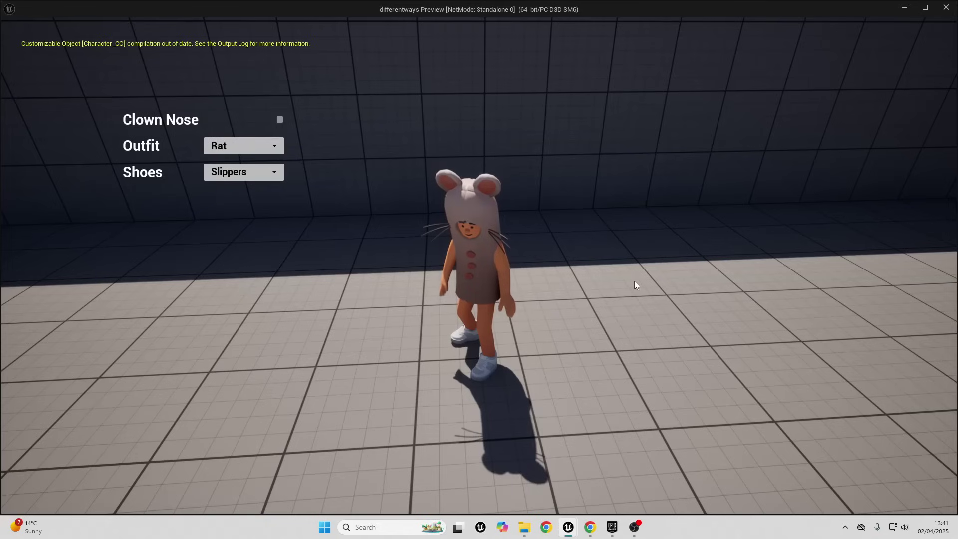